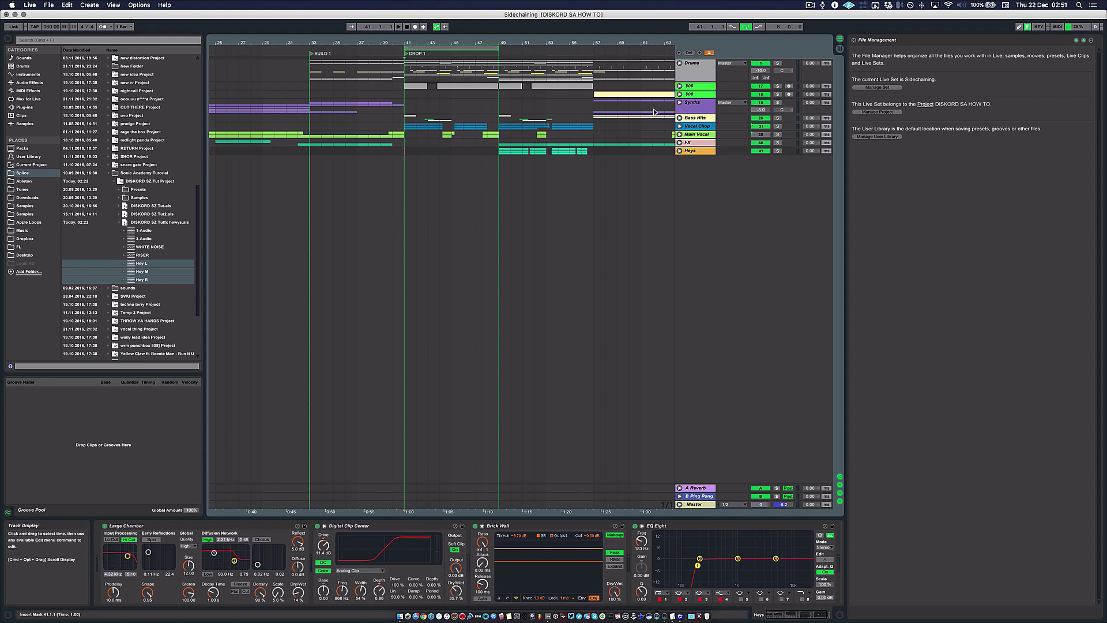
# - Unfold the Drums group to check the KICK and SNARE tracks, then fold it again
pyautogui.click(680, 63)
pyautogui.click(691, 68)
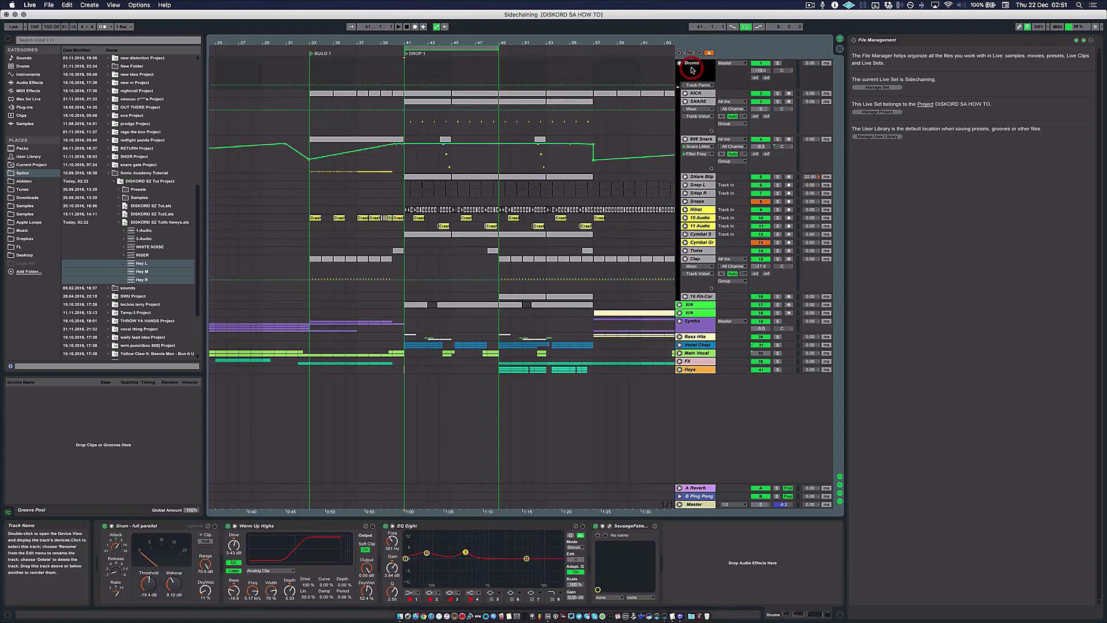
pyautogui.click(696, 93)
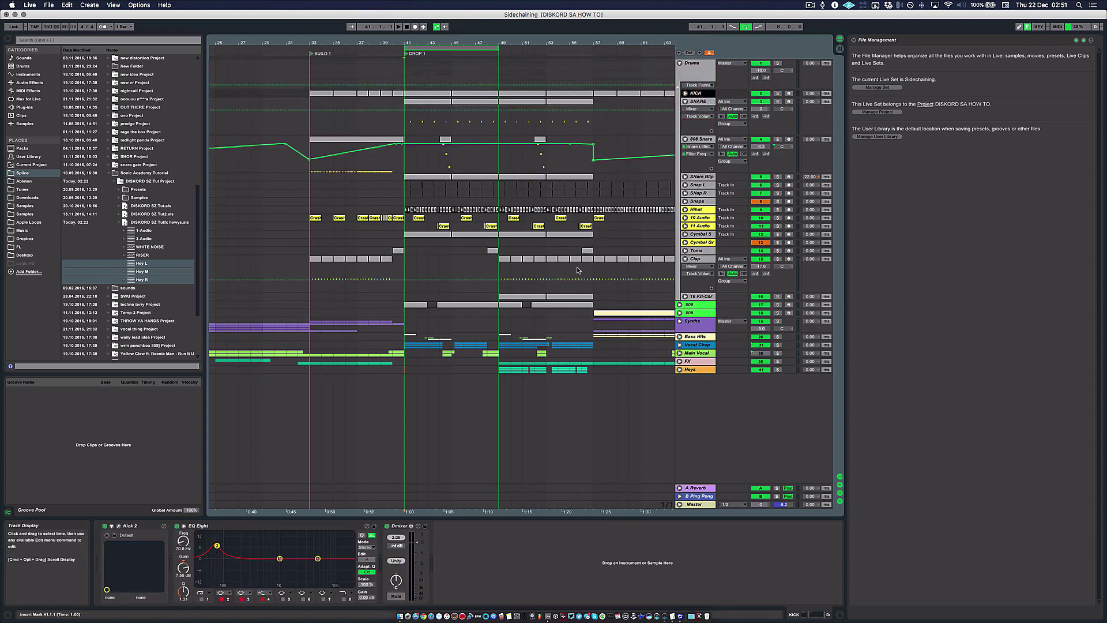
pyautogui.click(686, 101)
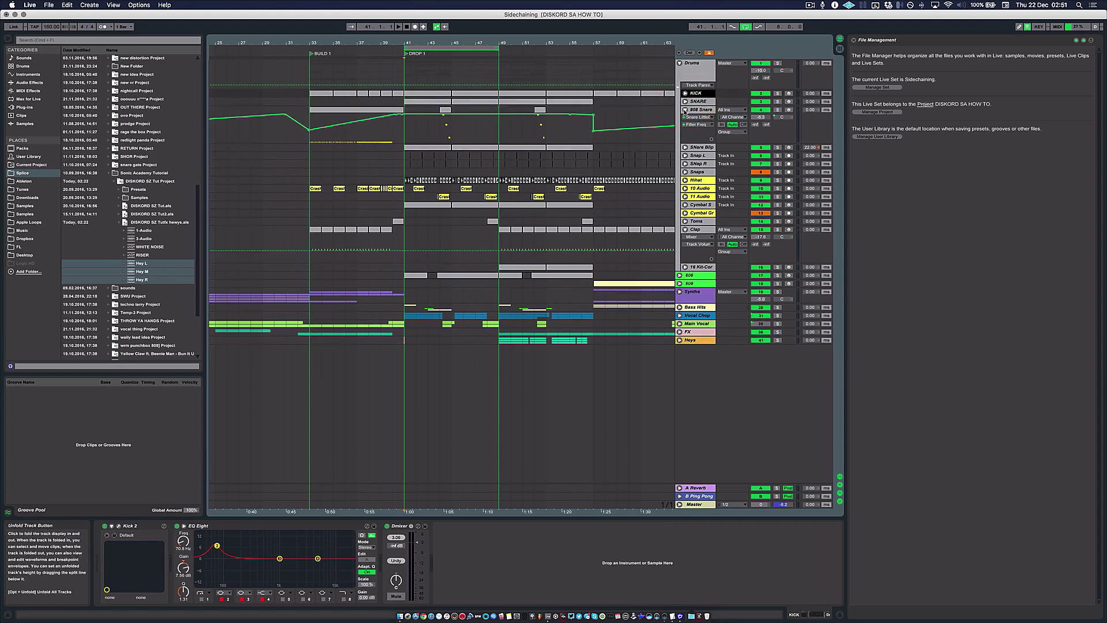
pyautogui.click(685, 110)
pyautogui.click(696, 100)
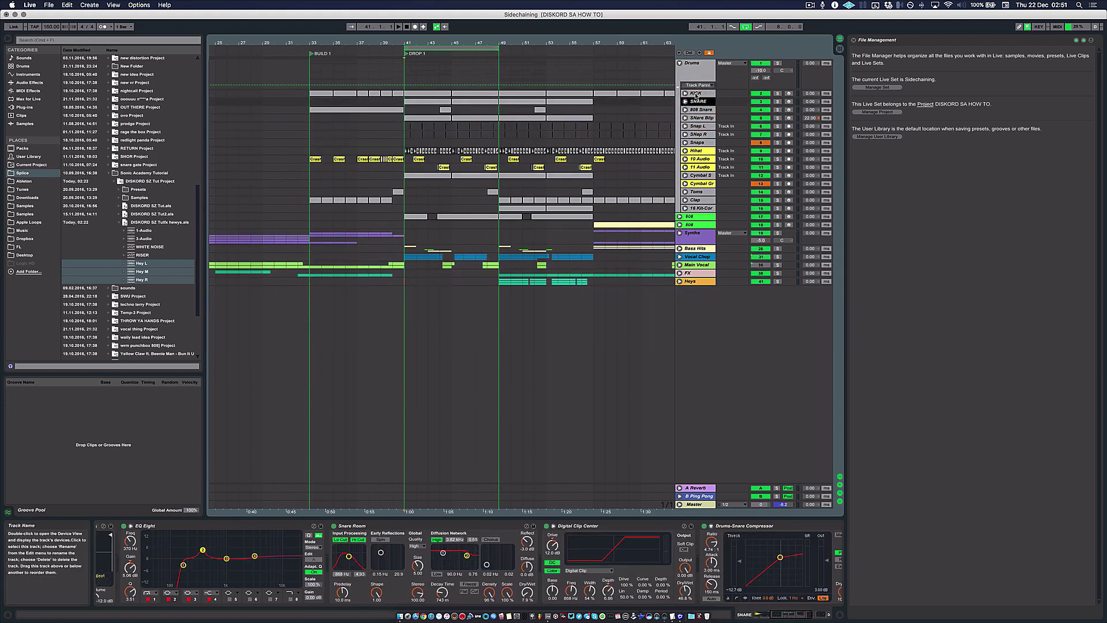
pyautogui.click(695, 93)
pyautogui.click(695, 69)
pyautogui.click(680, 63)
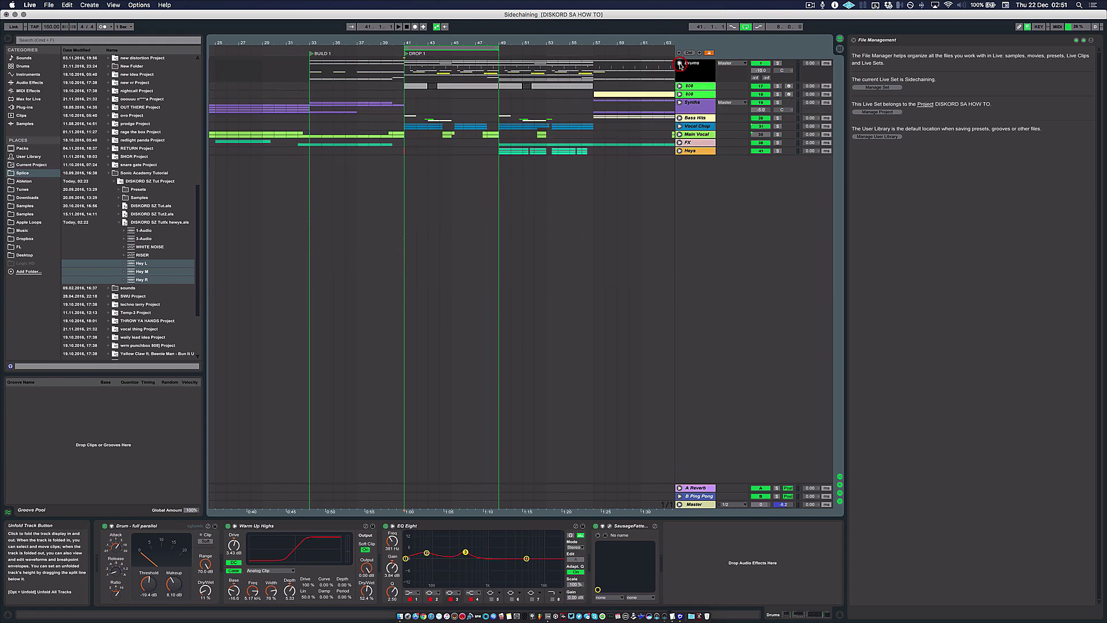
# - Load the built-in Compressor audio effect onto the Synths group's device chain
pyautogui.click(700, 101)
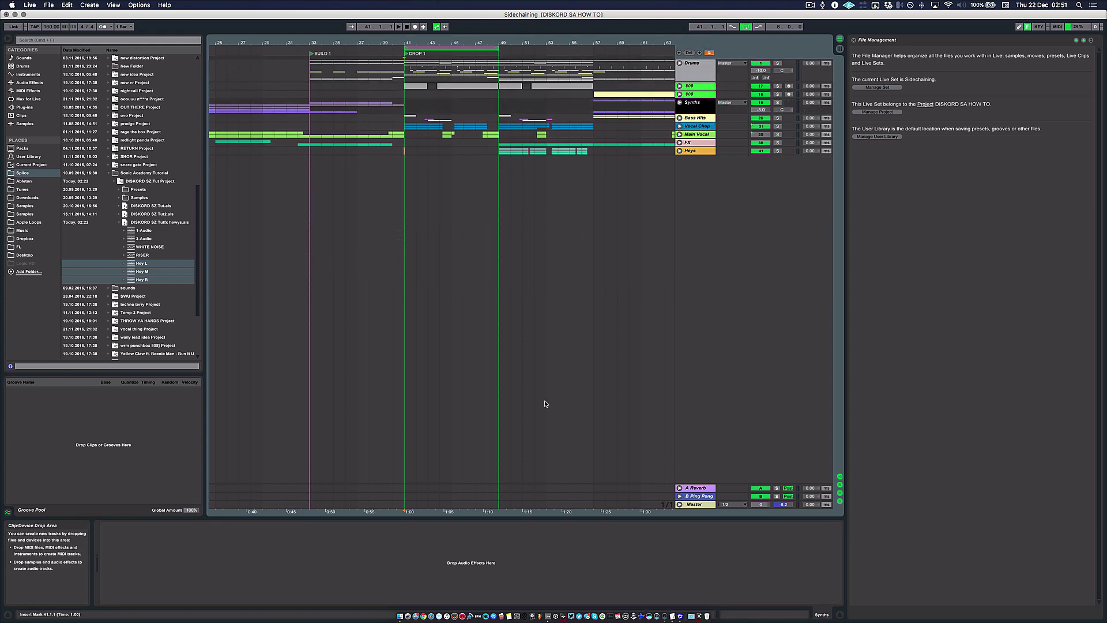
pyautogui.click(29, 82)
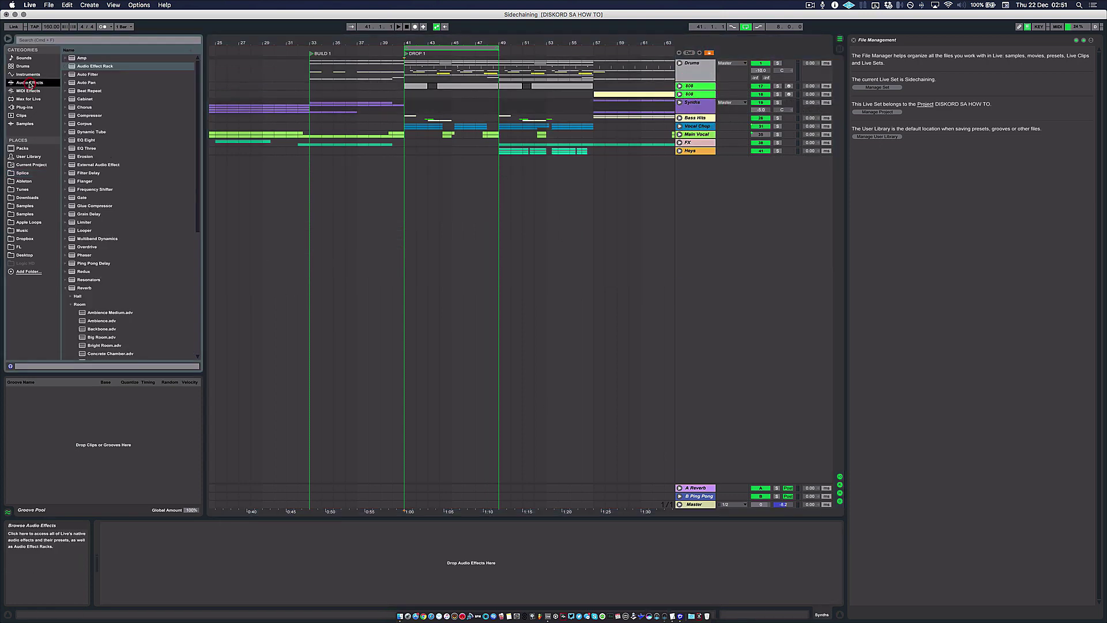
pyautogui.click(65, 67)
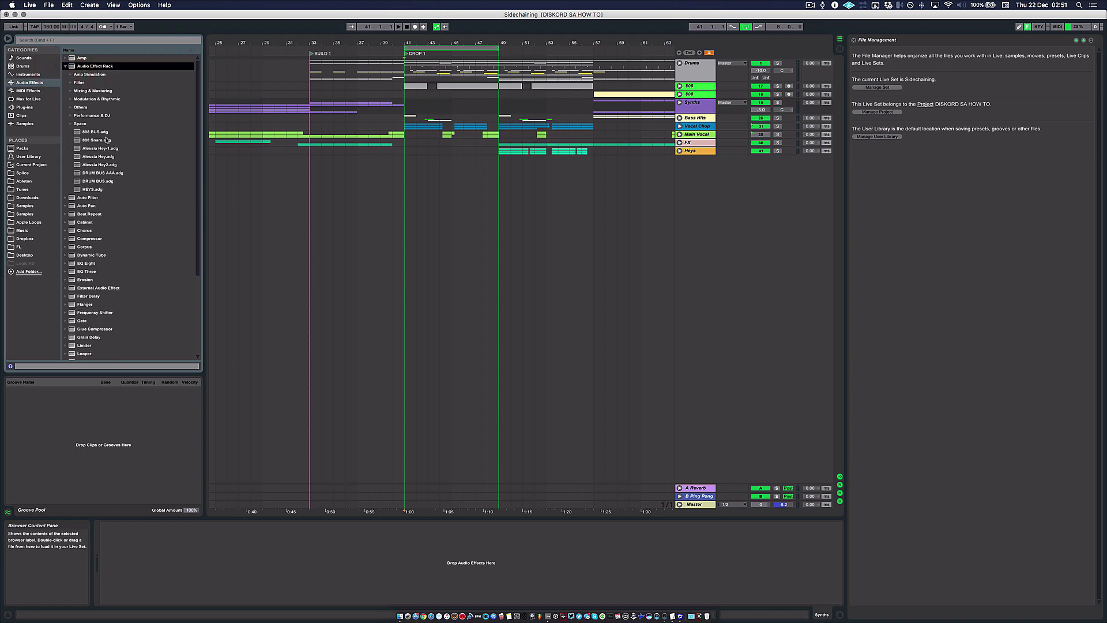
pyautogui.click(65, 66)
pyautogui.click(85, 115)
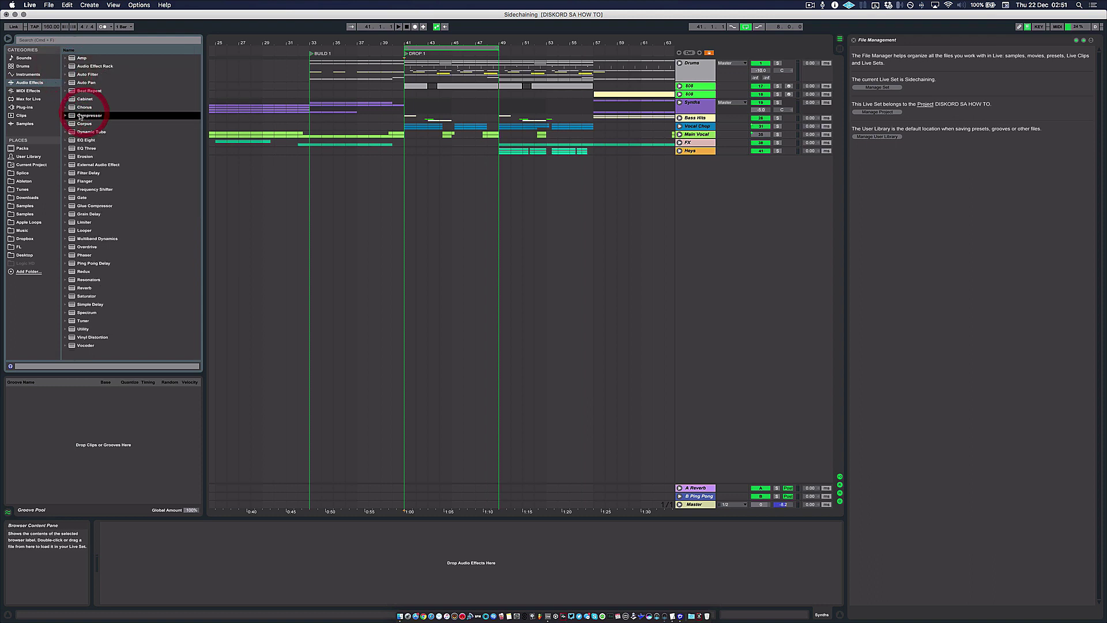
pyautogui.click(697, 105)
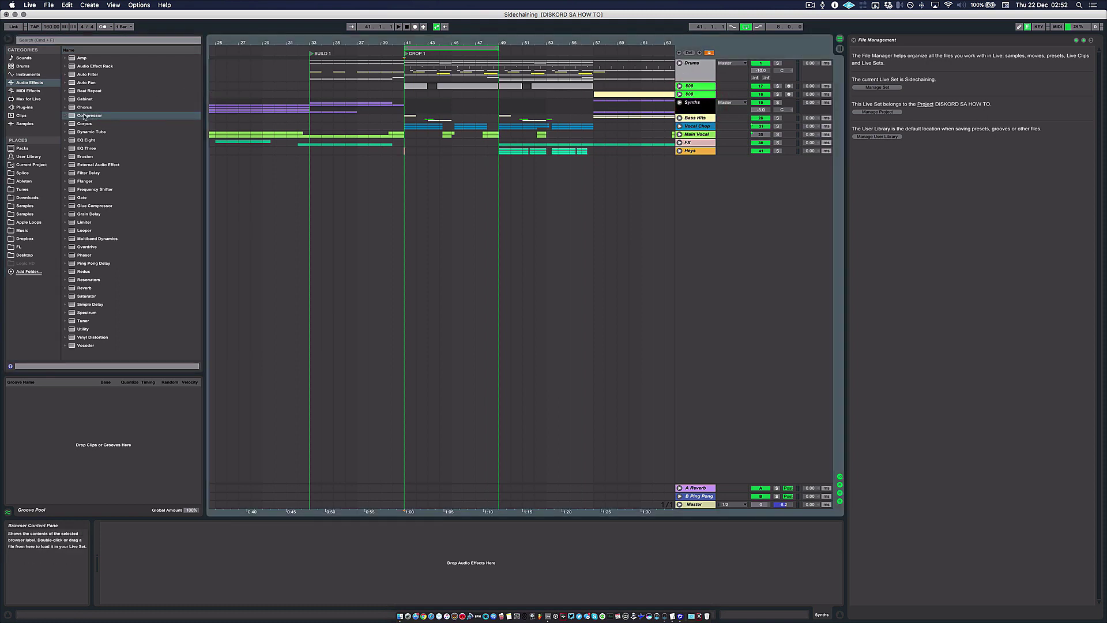
pyautogui.moveTo(89, 118); pyautogui.dragTo(246, 548)
pyautogui.click(138, 525)
# - Enable the Synths compressor's sidechain and set Audio From to KICK
pyautogui.click(180, 527)
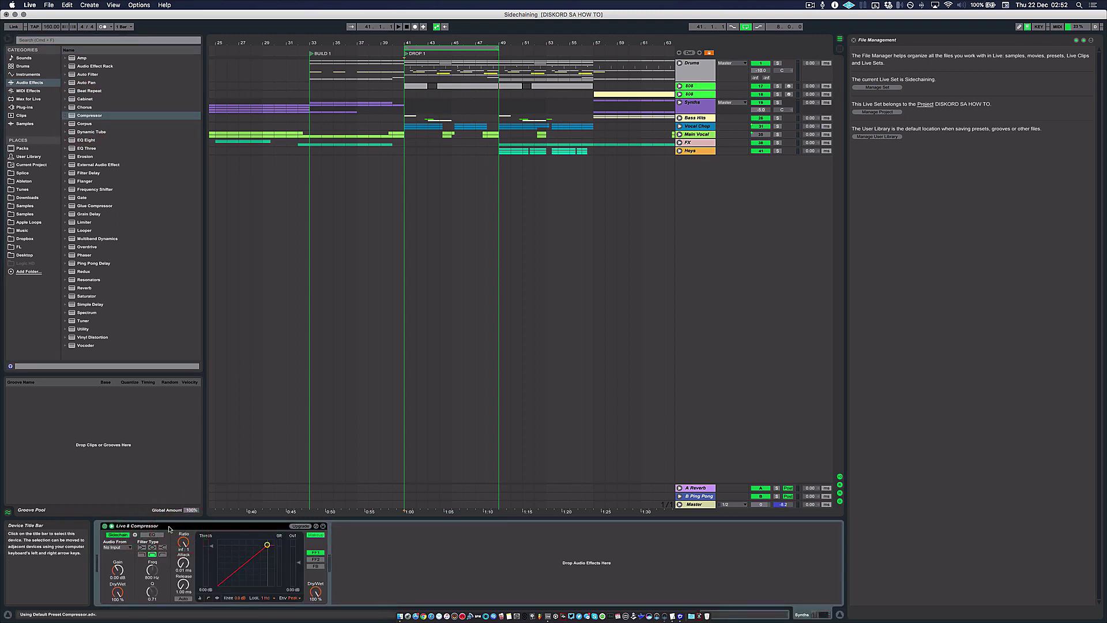
pyautogui.click(179, 528)
pyautogui.rightClick(164, 527)
pyautogui.click(164, 527)
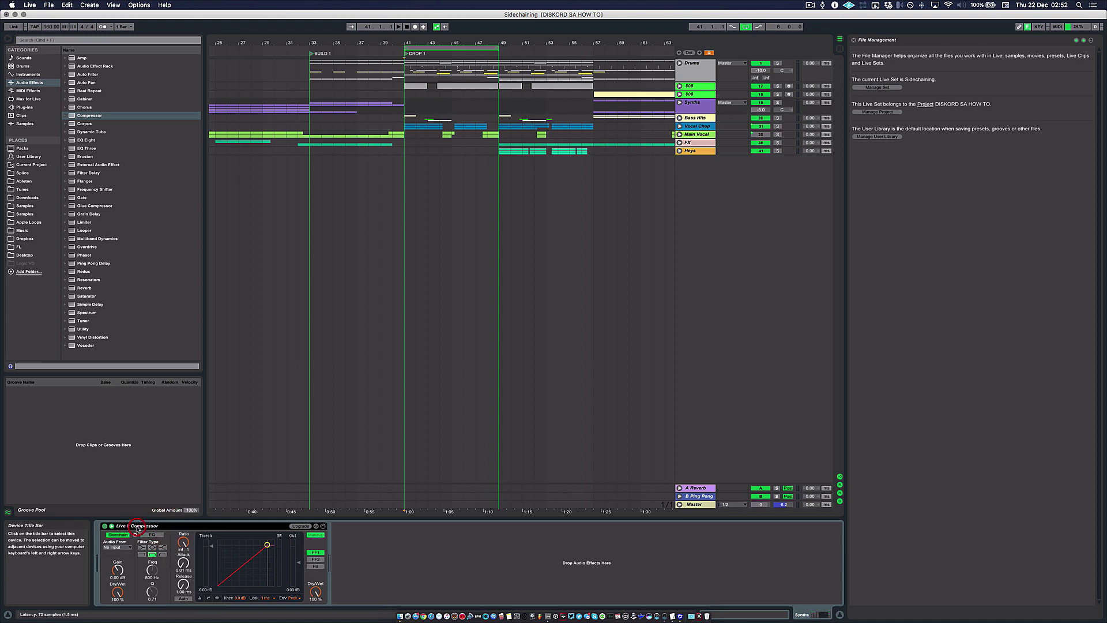
pyautogui.rightClick(188, 526)
pyautogui.click(155, 526)
pyautogui.click(168, 527)
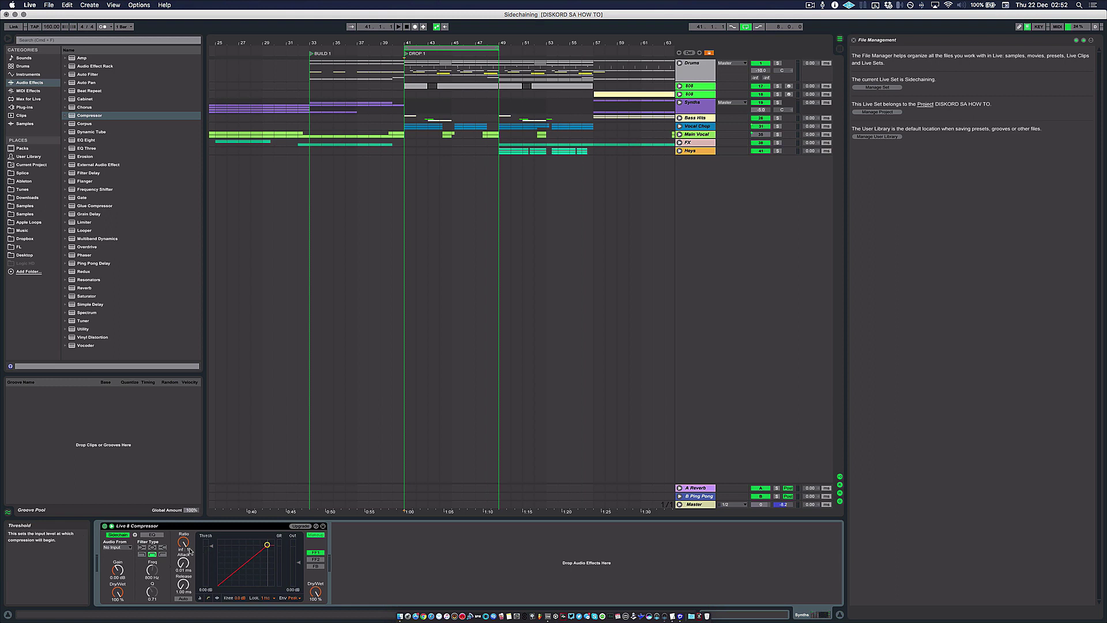
pyautogui.click(181, 531)
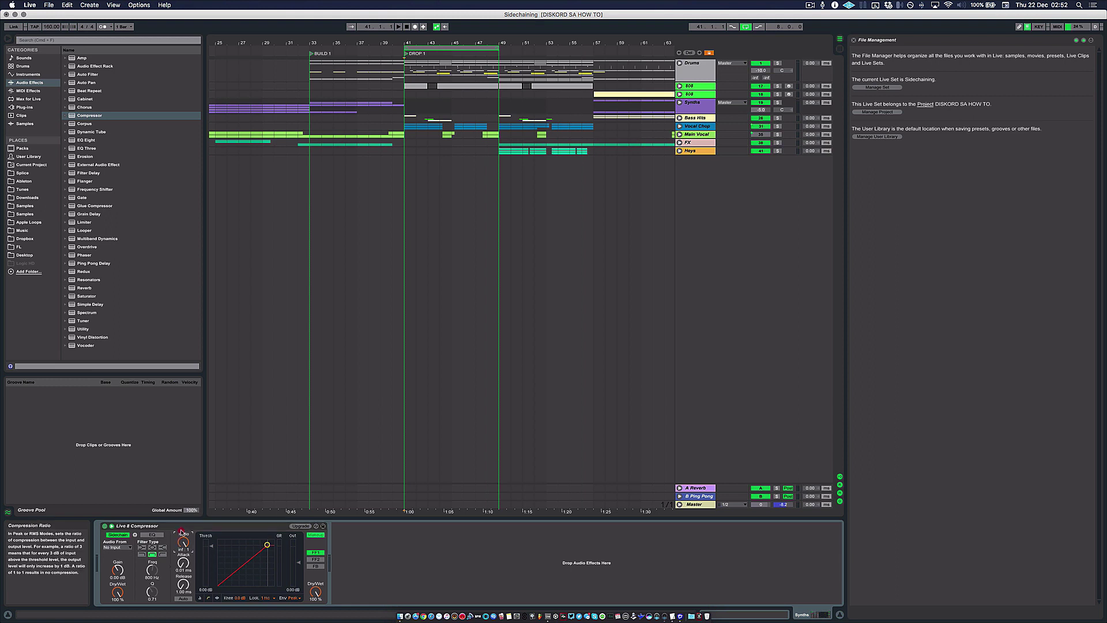
pyautogui.click(123, 549)
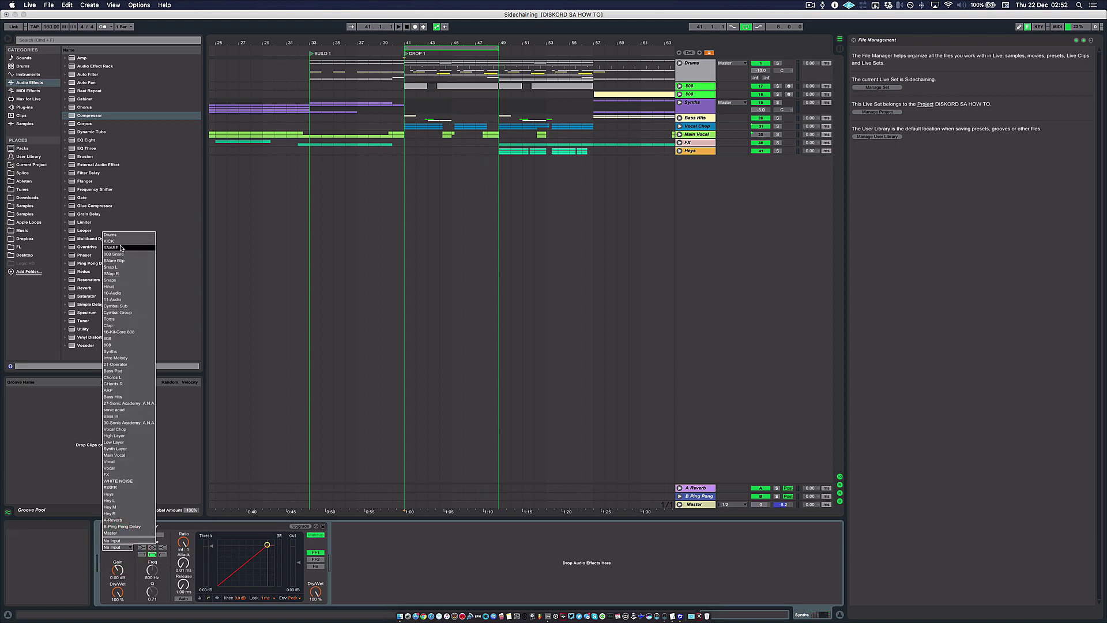
pyautogui.click(122, 241)
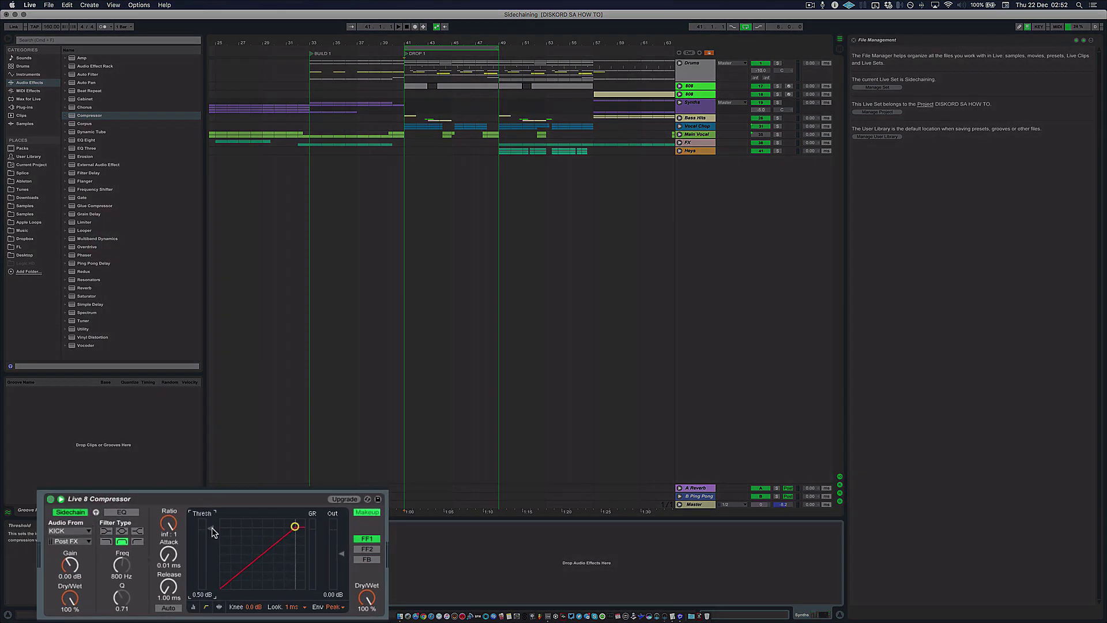
# - Lower the Synths compressor's threshold to about -60 dB while auditioning the drop from bar 41
pyautogui.moveTo(210, 528)
pyautogui.mouseDown()
pyautogui.moveTo(210, 562)
pyautogui.moveTo(211, 519)
pyautogui.moveTo(210, 573)
pyautogui.moveTo(211, 539)
pyautogui.mouseUp()
pyautogui.press('space')
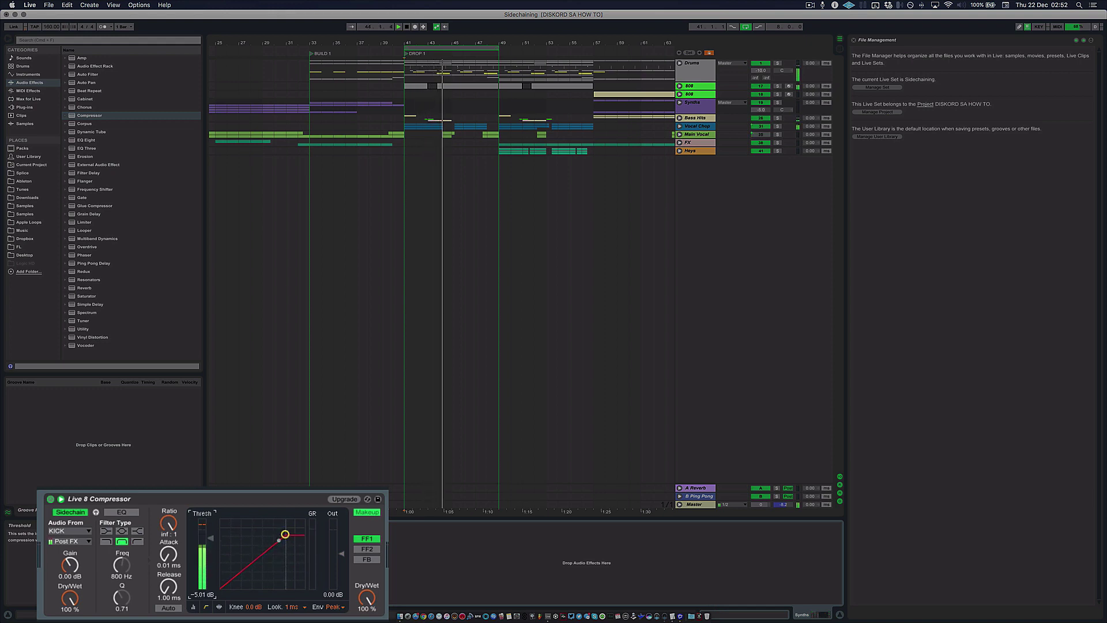
pyautogui.moveTo(211, 538); pyautogui.dragTo(213, 537)
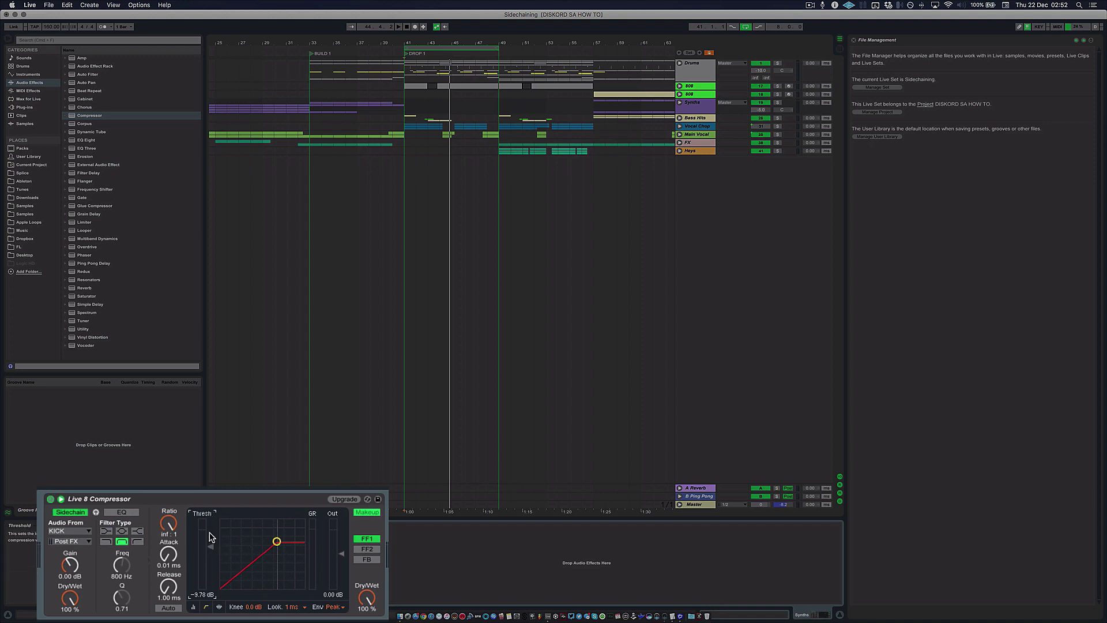
pyautogui.press('space')
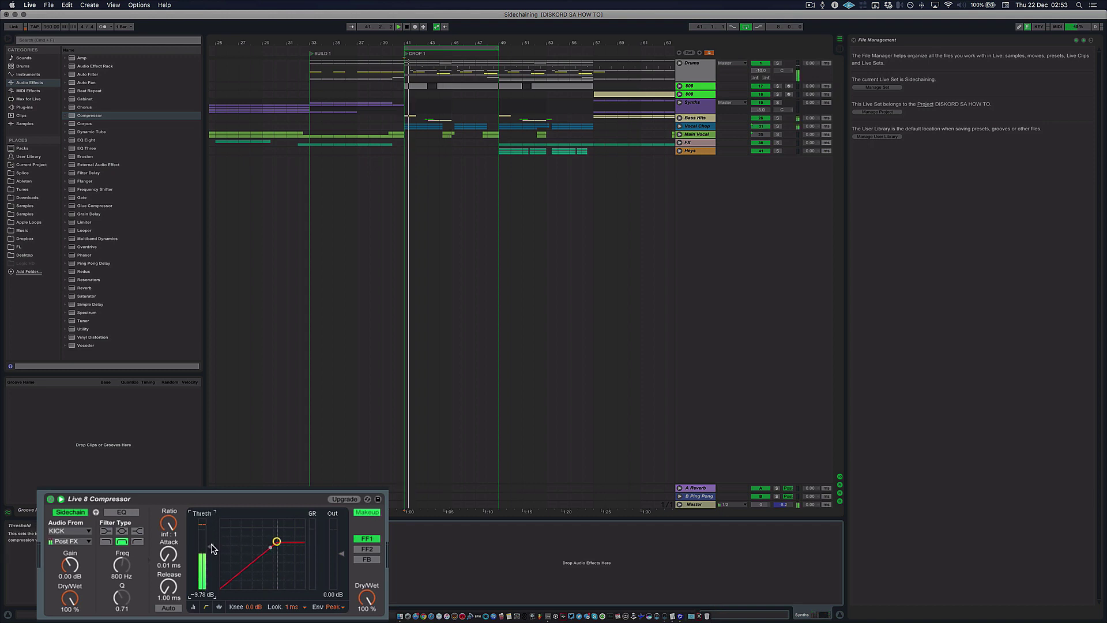
pyautogui.moveTo(211, 548); pyautogui.dragTo(211, 585)
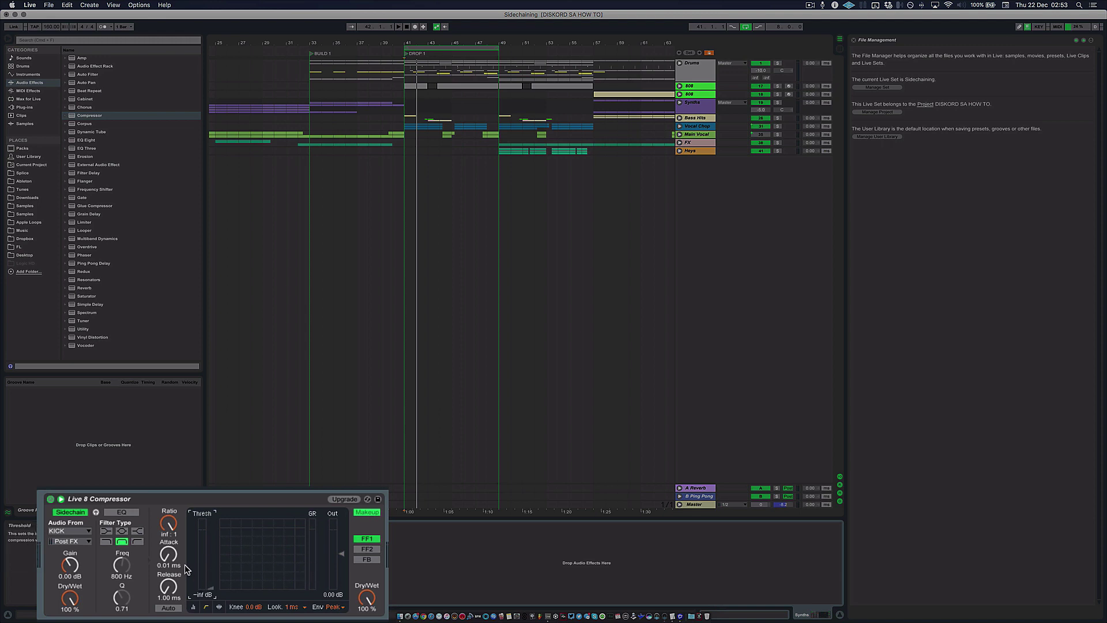
pyautogui.click(168, 554)
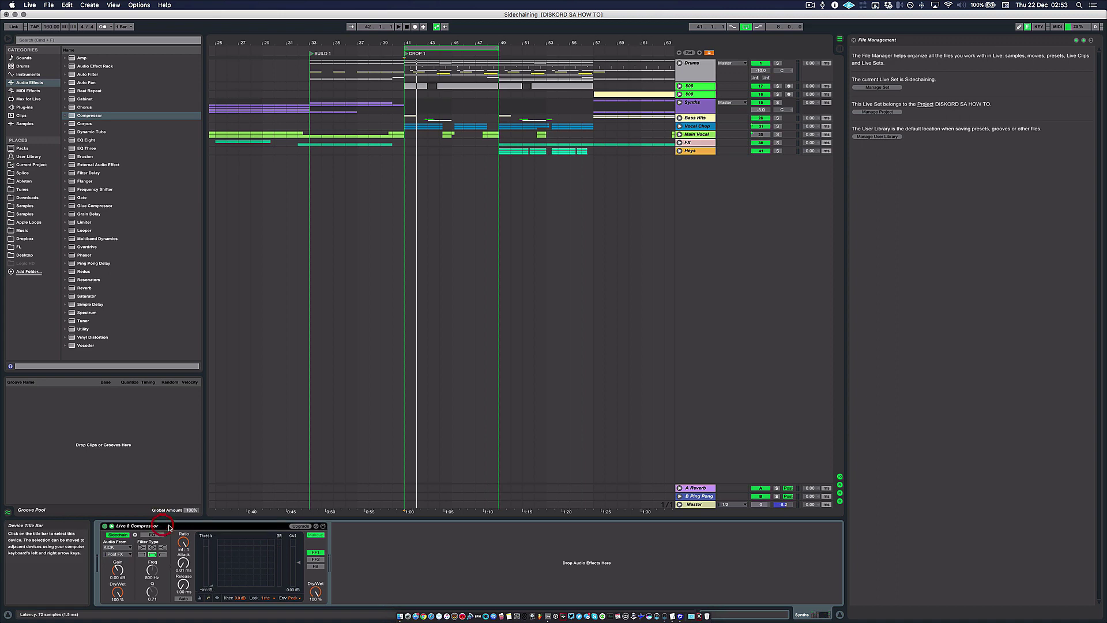
# - Duplicate the compressor, key the copy's sidechain from SNARE, and play to hear both
pyautogui.click(381, 527)
pyautogui.press('super+v')
pyautogui.click(348, 547)
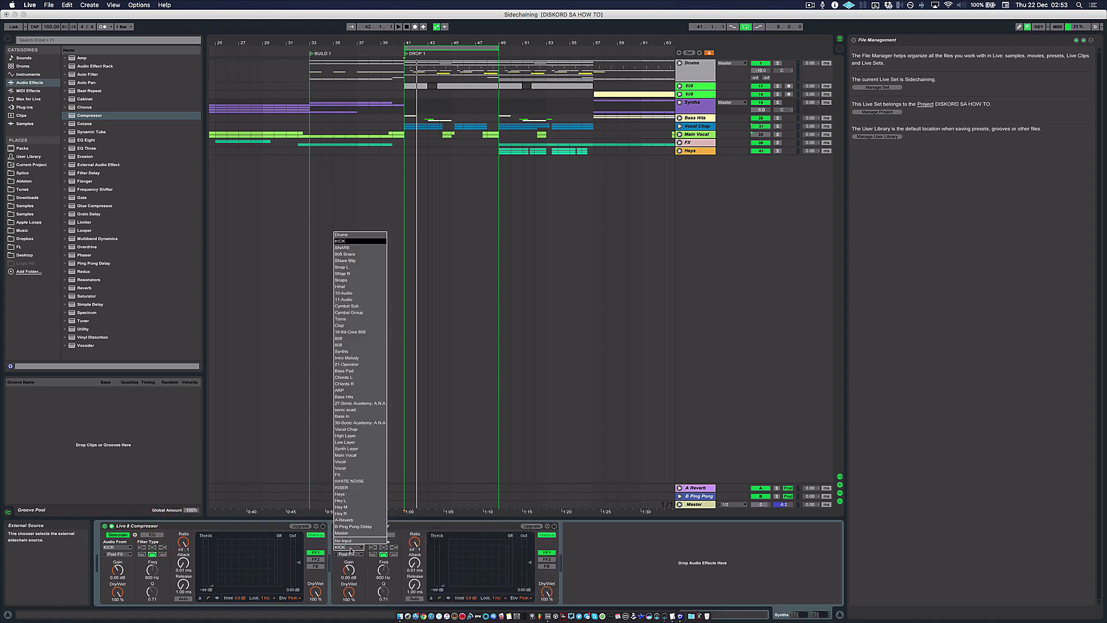
pyautogui.click(358, 248)
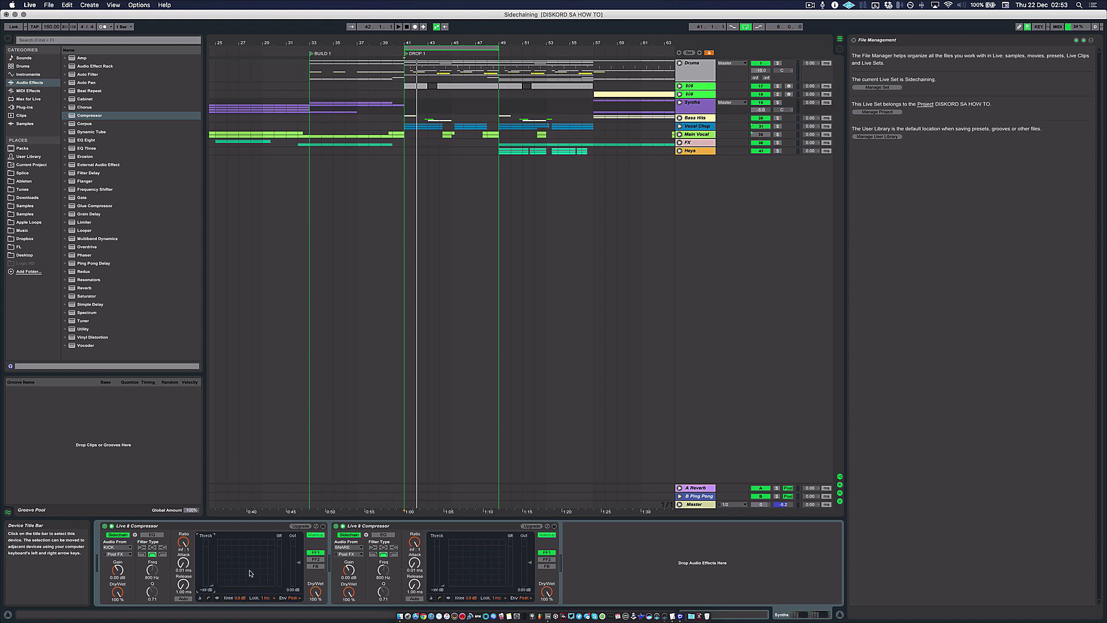
pyautogui.press('space')
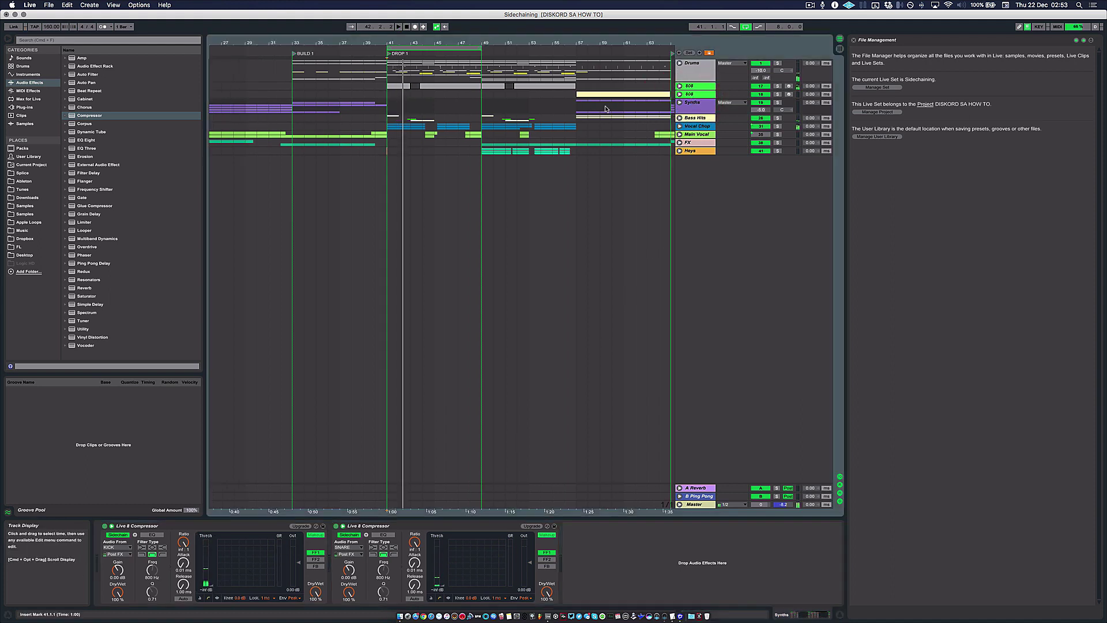
# - Loop bars 33–41, play the build section, and solo the Synths group
pyautogui.hscroll(5, 544, 79)
pyautogui.press('super+l')
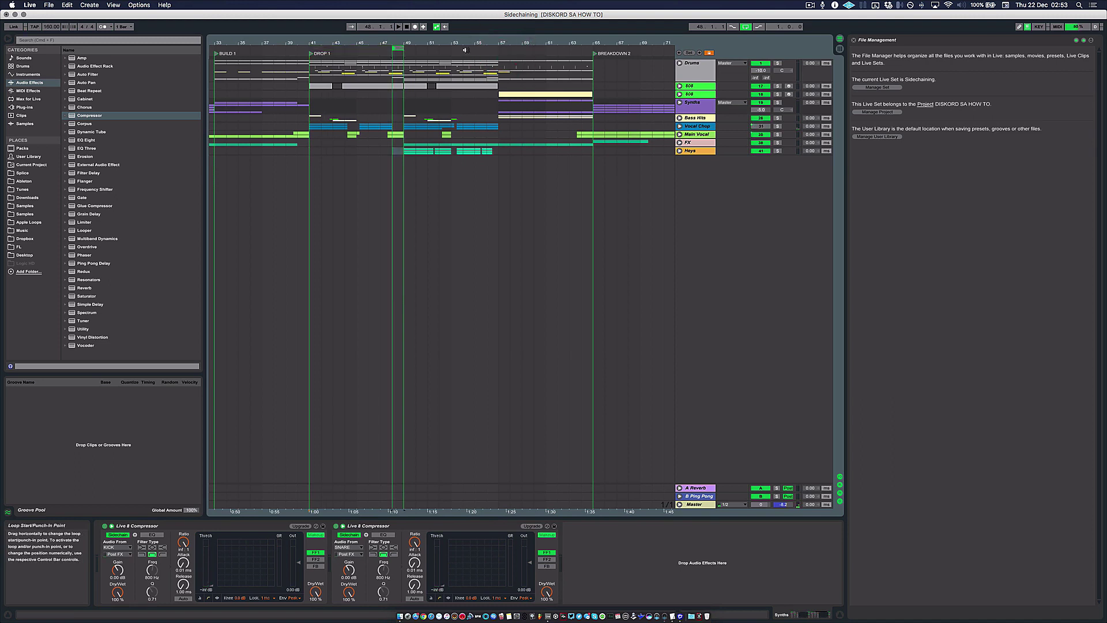
pyautogui.click(217, 47)
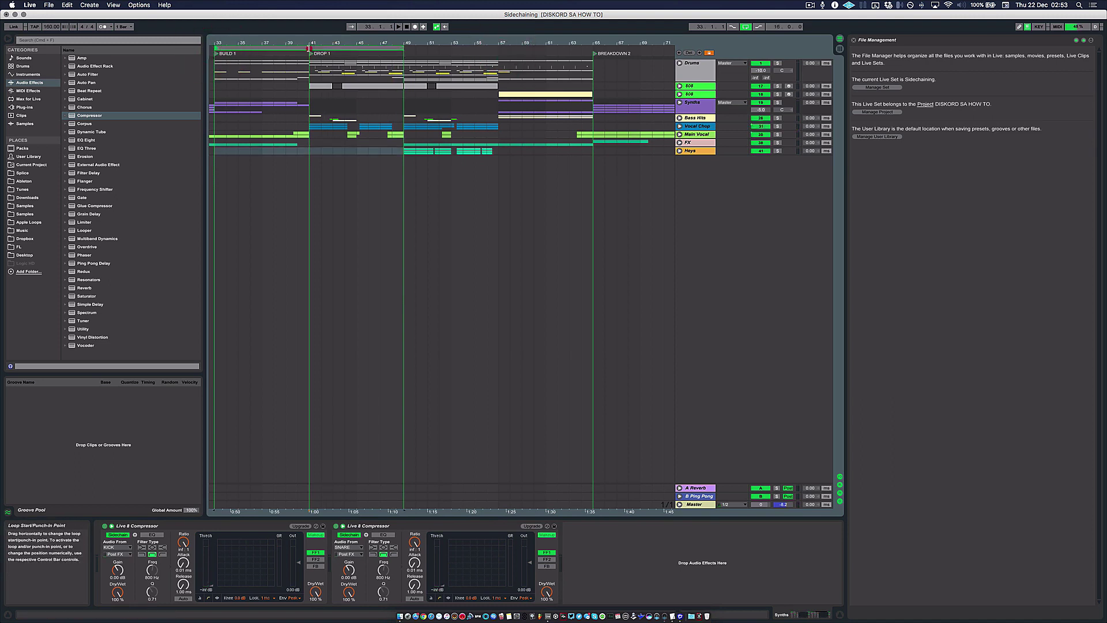
pyautogui.click(304, 45)
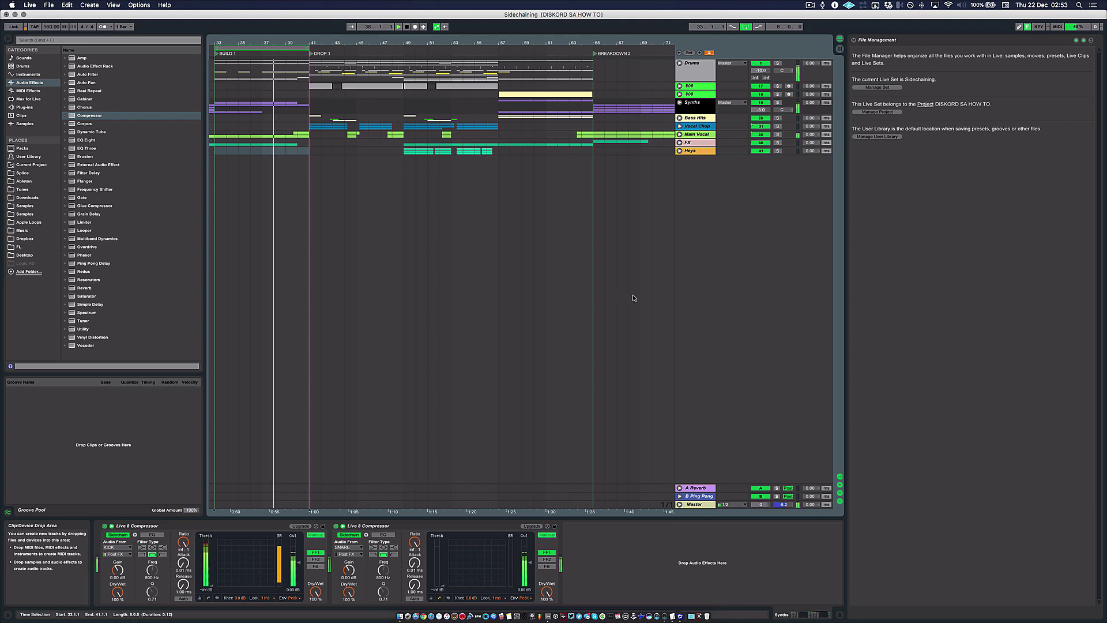
pyautogui.click(776, 103)
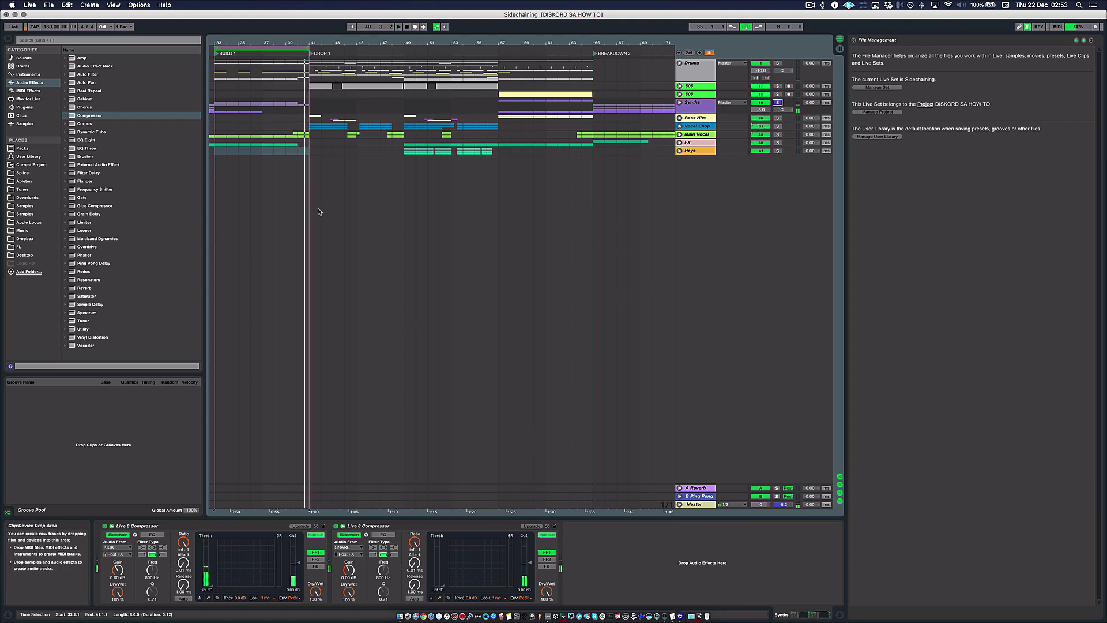
# - Unfold the Drums group, solo KICK, and select the looped BUILD 1 section
pyautogui.hscroll(-5, 299, 193)
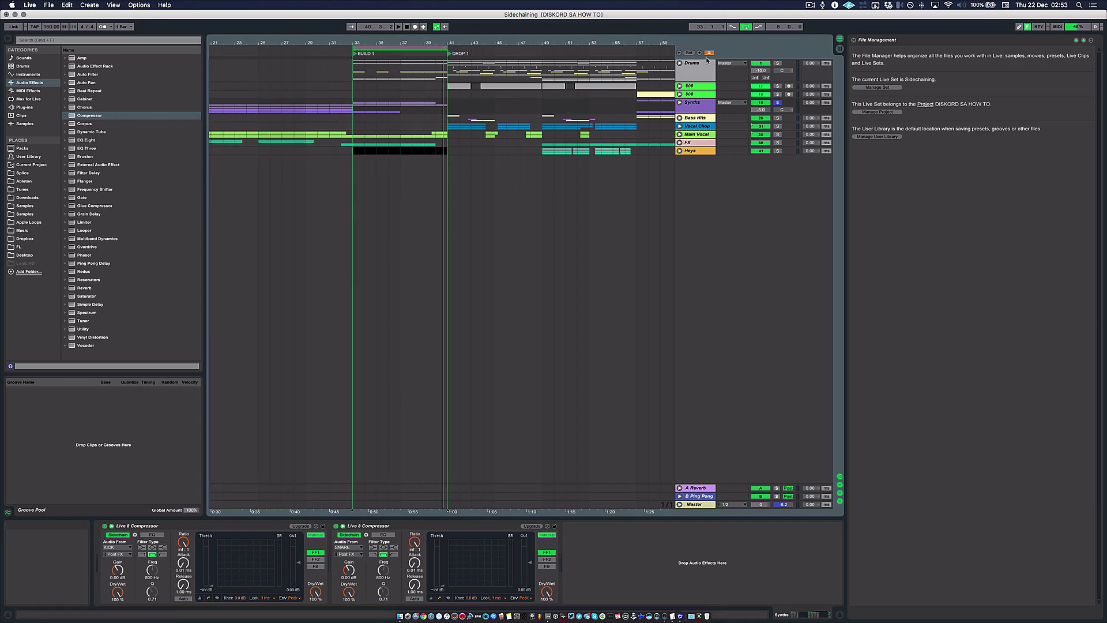
pyautogui.click(679, 62)
pyautogui.click(776, 93)
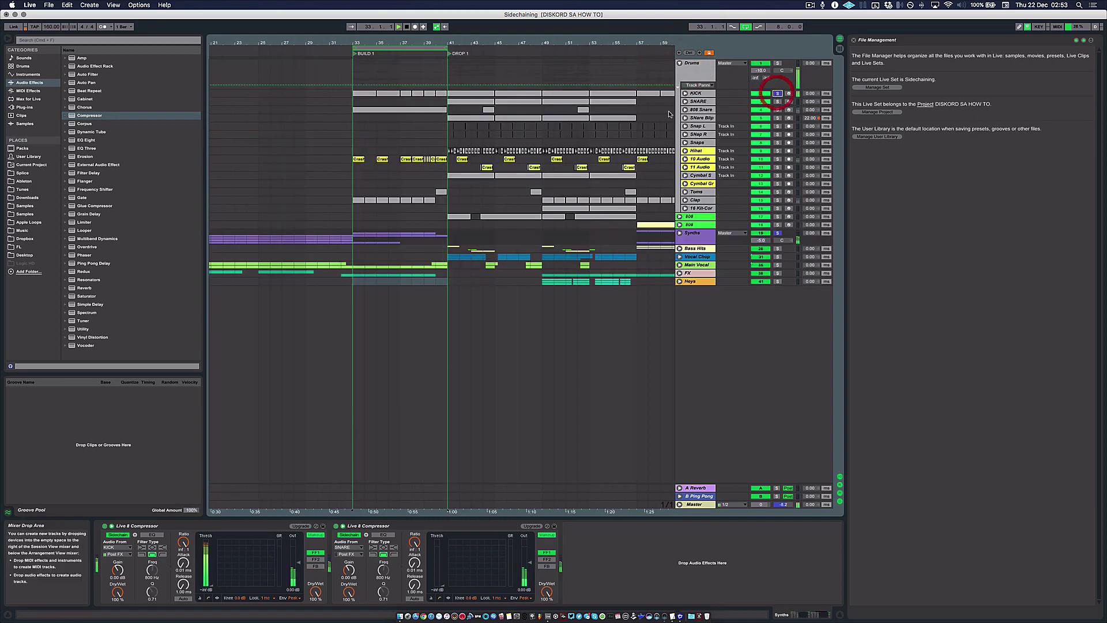
pyautogui.hscroll(-8, 442, 201)
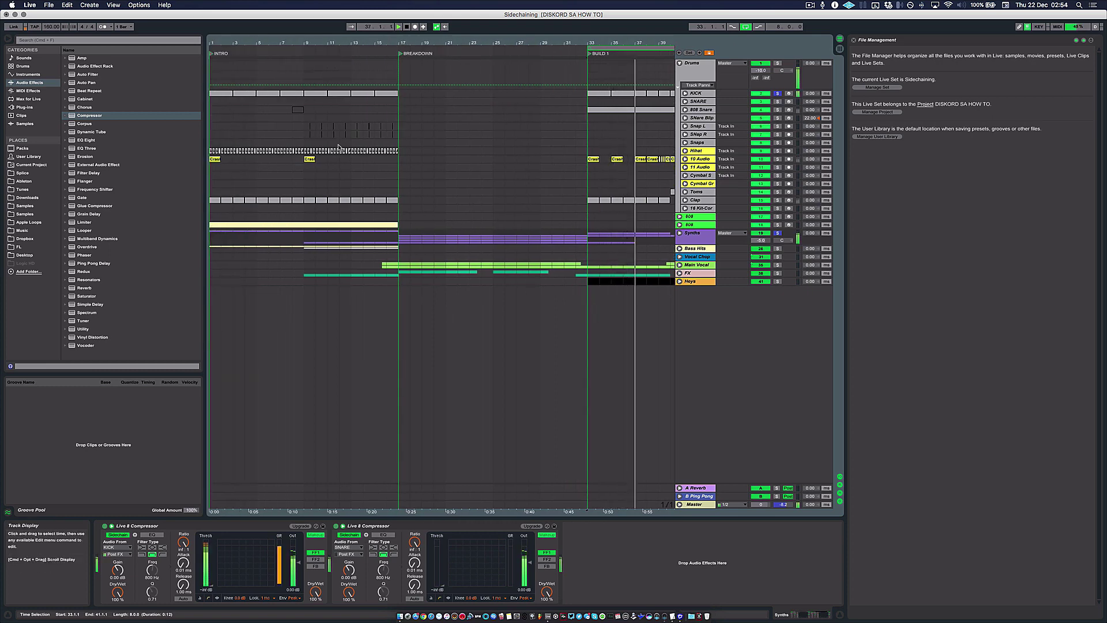
pyautogui.hscroll(1, 494, 154)
pyautogui.hscroll(5, 494, 154)
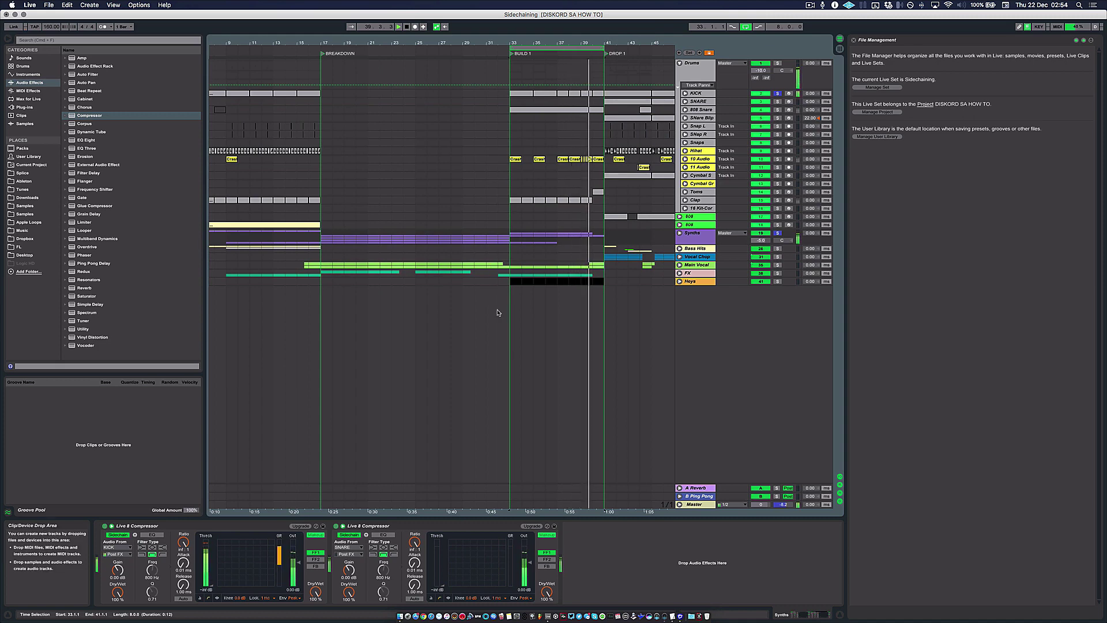
pyautogui.hscroll(10, 461, 493)
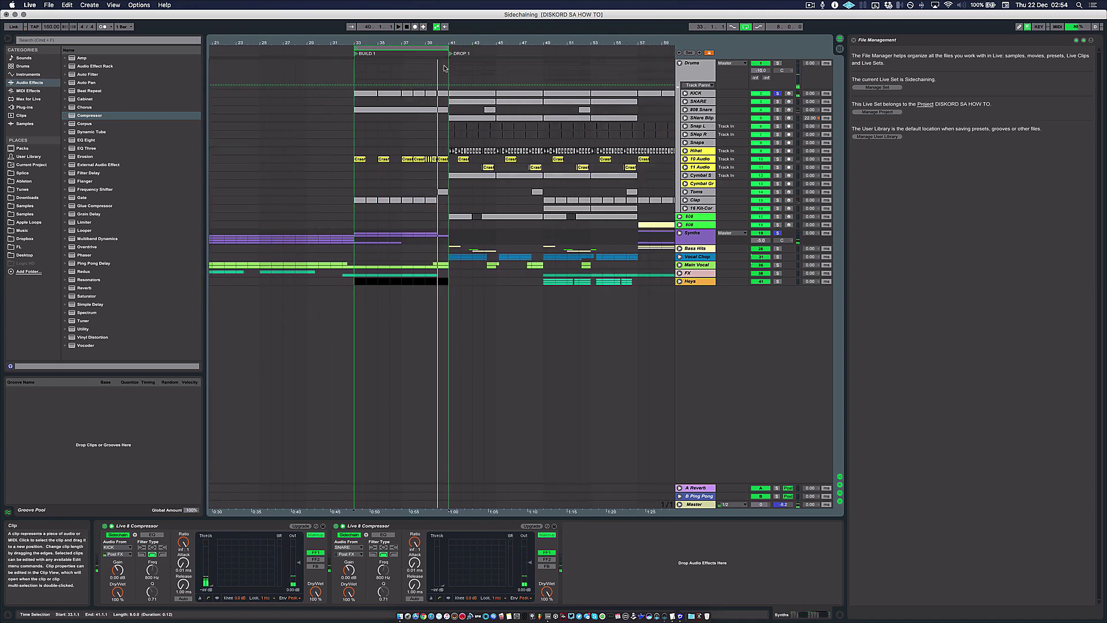
pyautogui.click(395, 52)
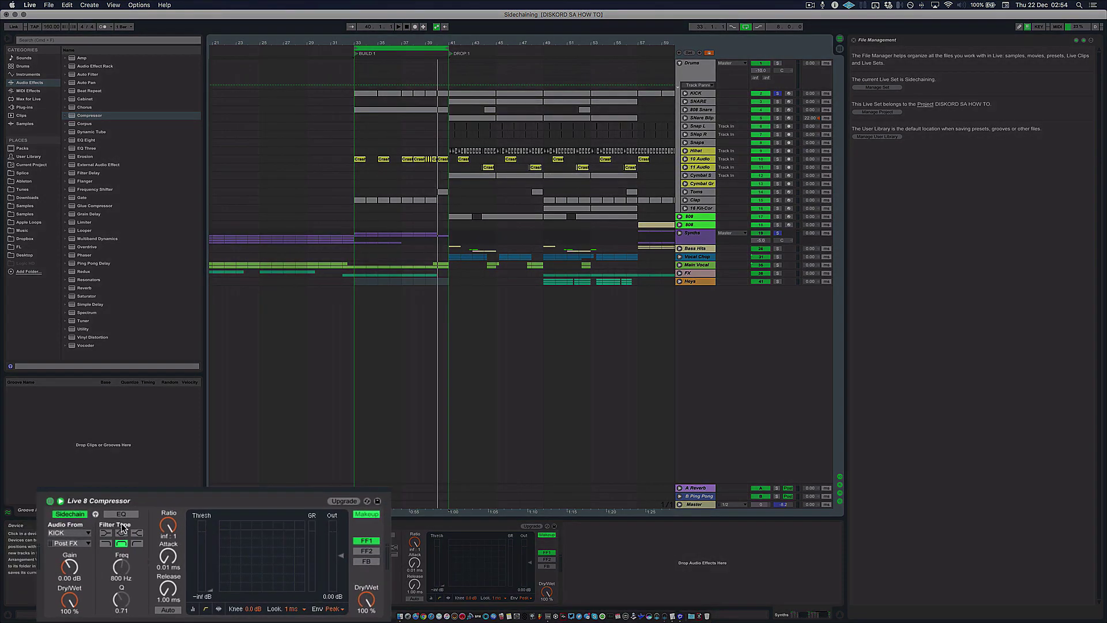
# - Turn on the KICK compressor's sidechain EQ as a high shelf and compare it on and off
pyautogui.click(147, 533)
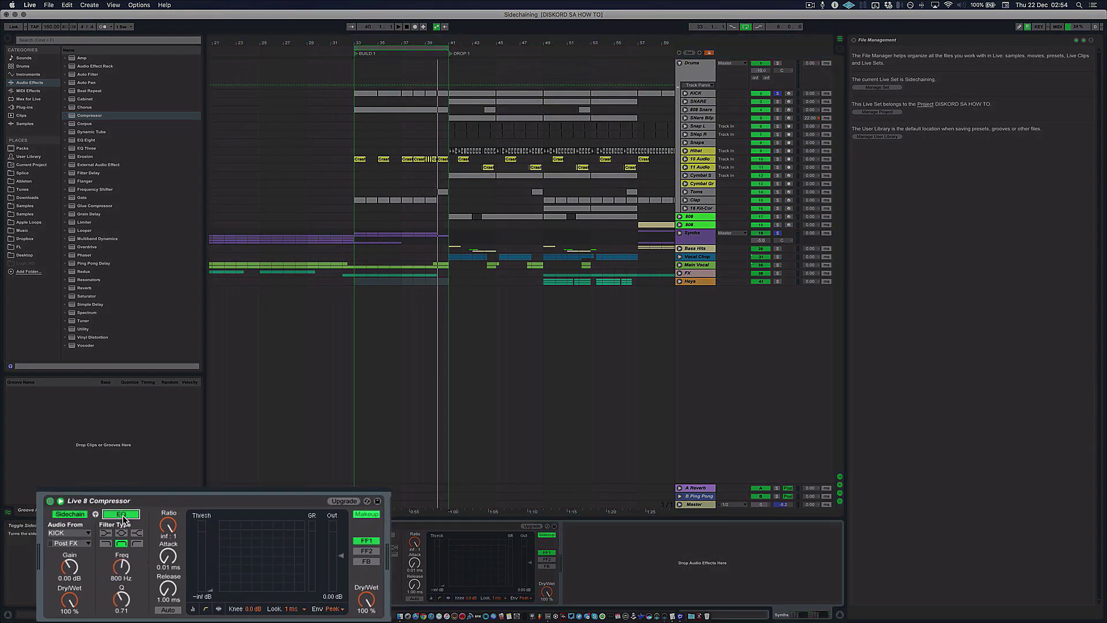
pyautogui.click(137, 542)
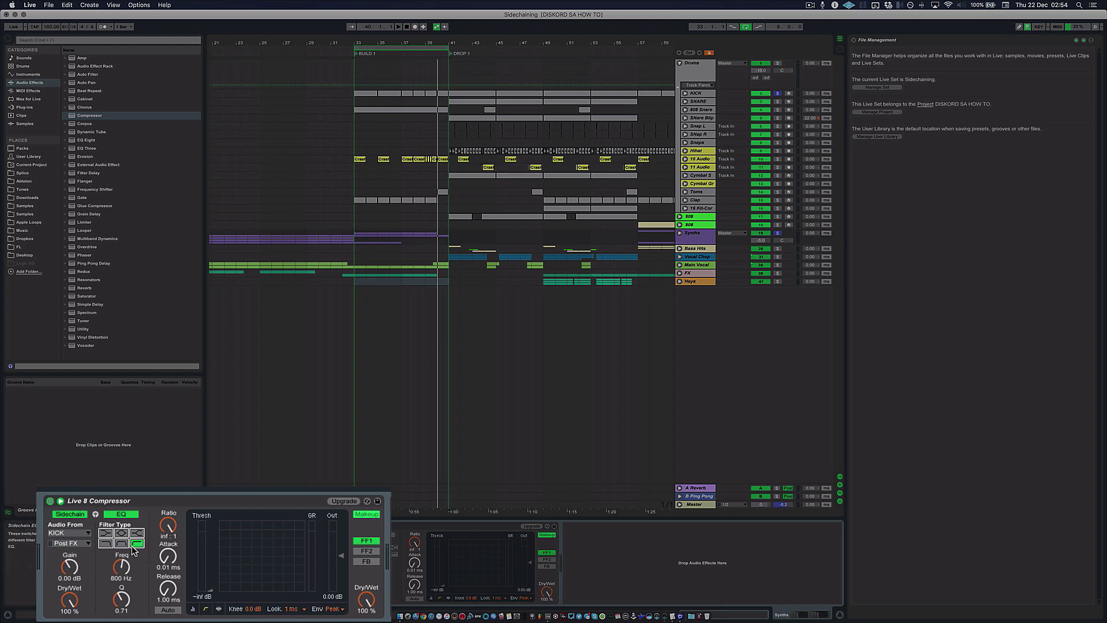
pyautogui.click(125, 569)
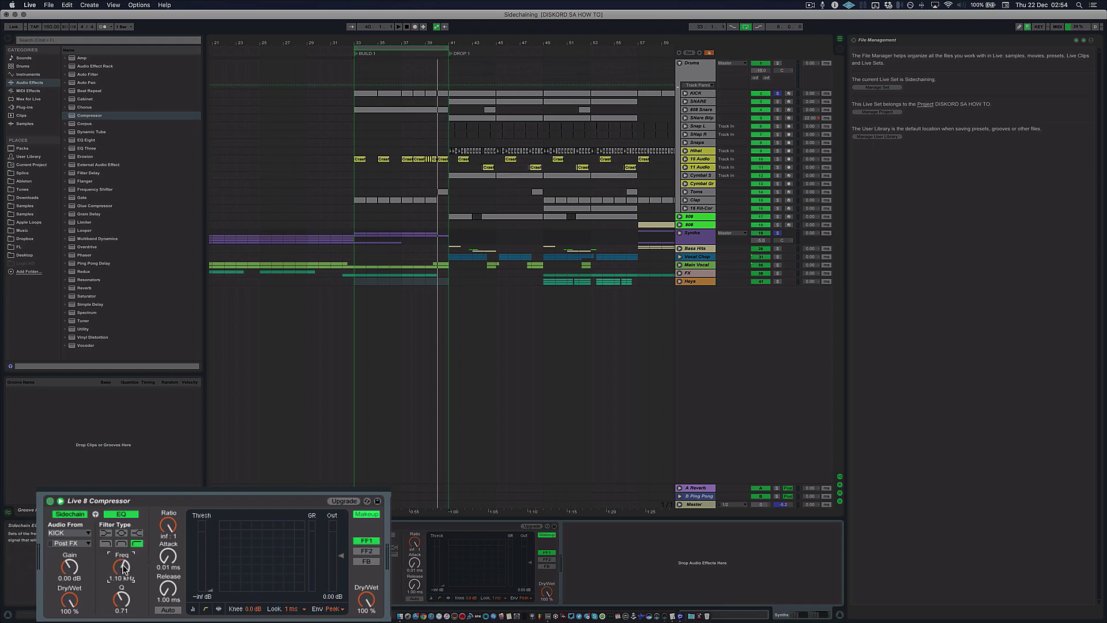
pyautogui.click(138, 543)
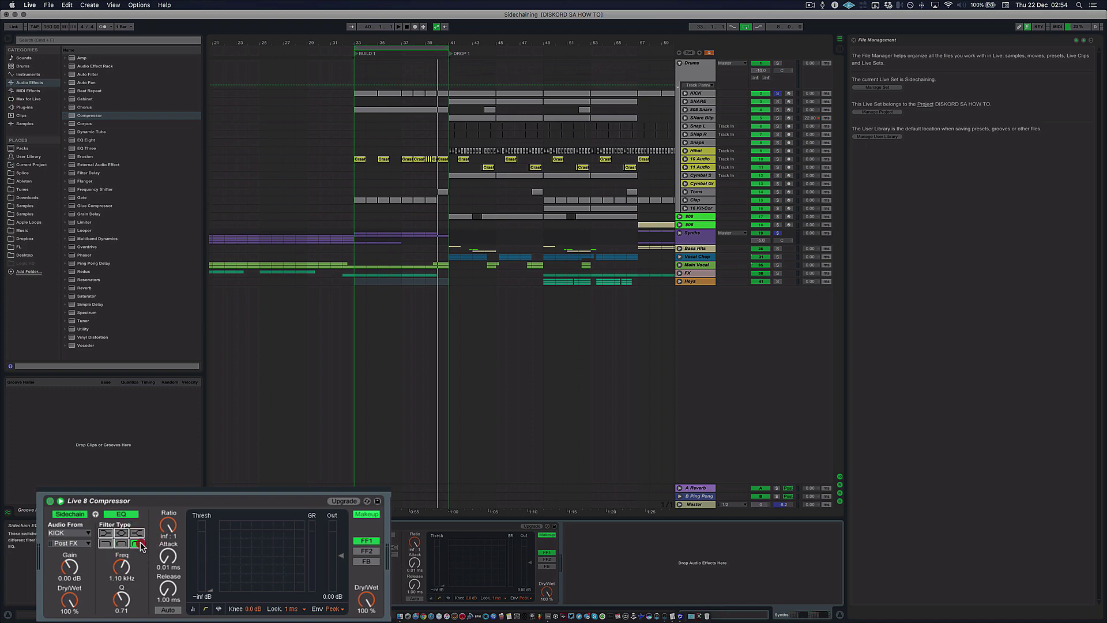
pyautogui.click(121, 567)
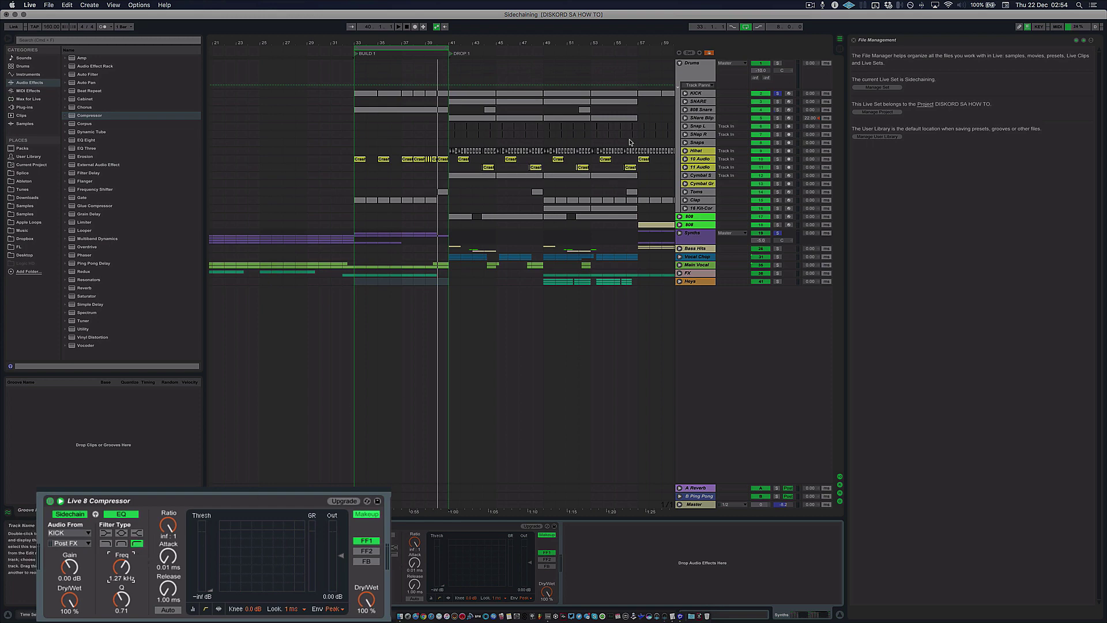
pyautogui.press('space')
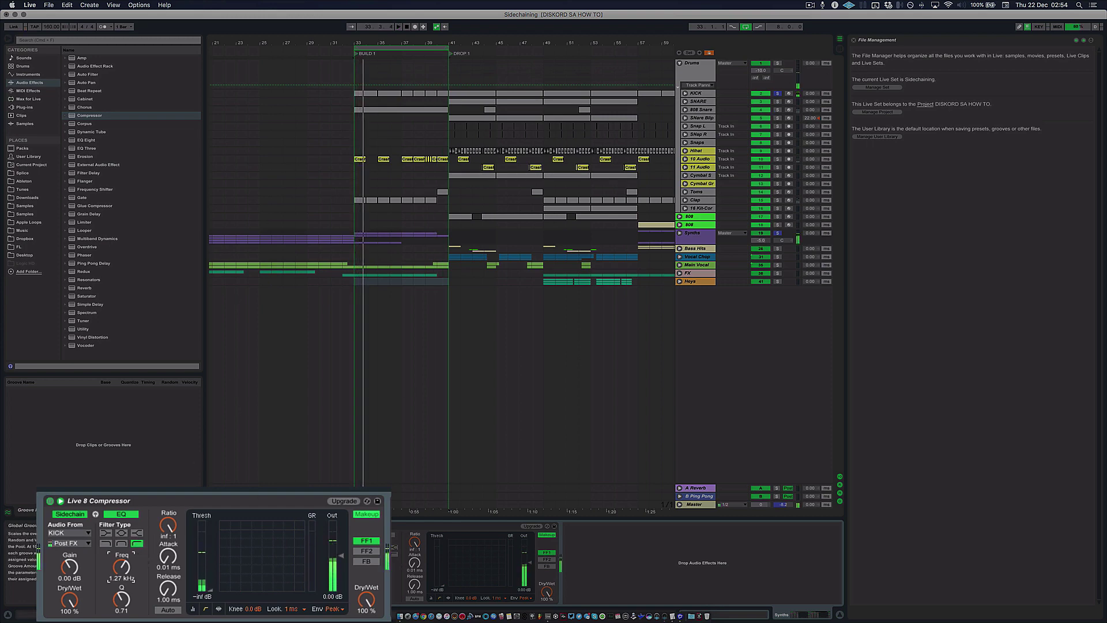
pyautogui.click(122, 514)
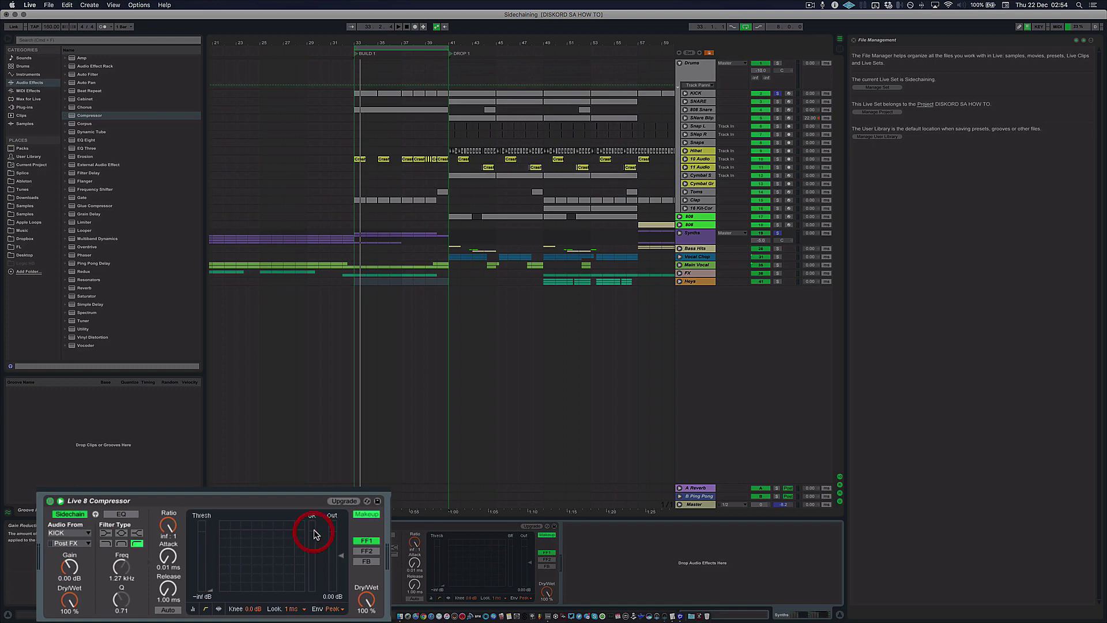
pyautogui.press('space')
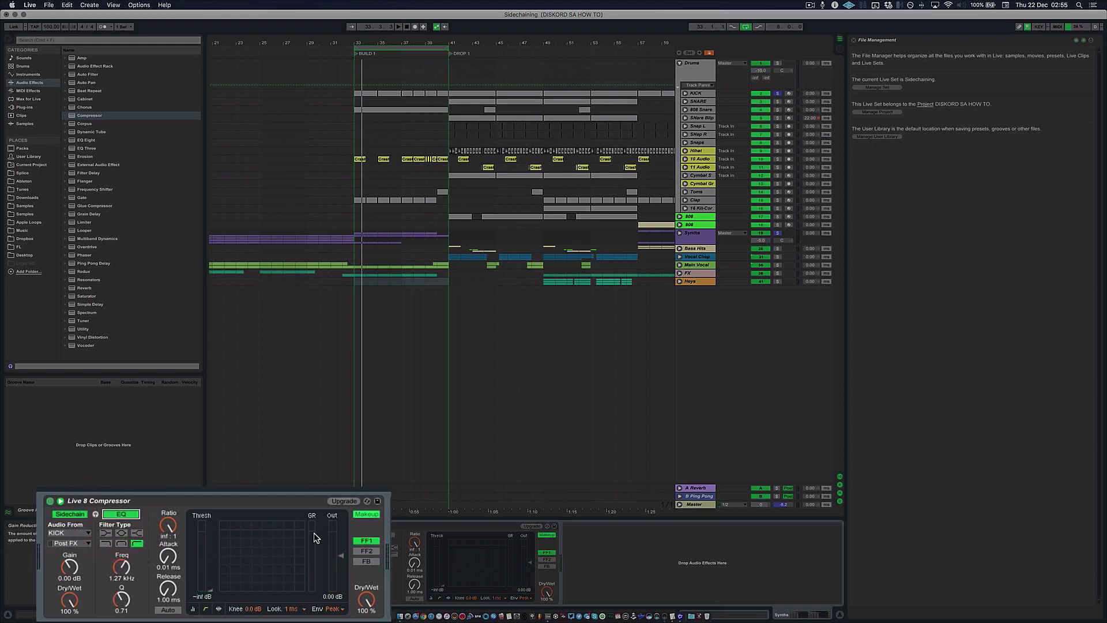
pyautogui.press('space')
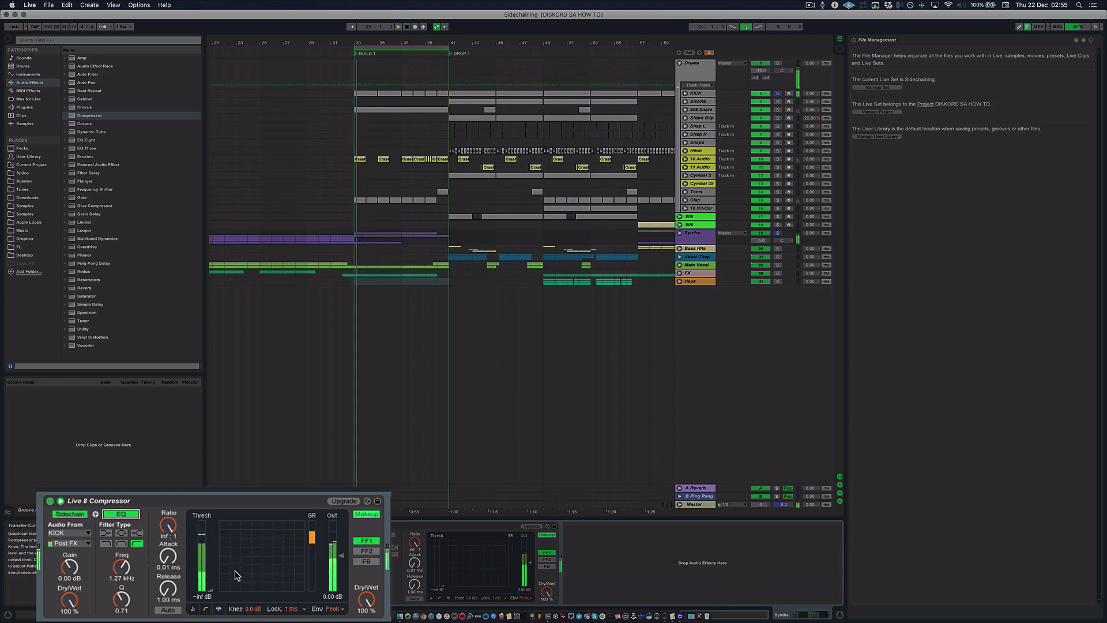
# - Re-enable the sidechain EQ with Q 0.10 and frequency tuned to about 1.34 kHz
pyautogui.click(120, 513)
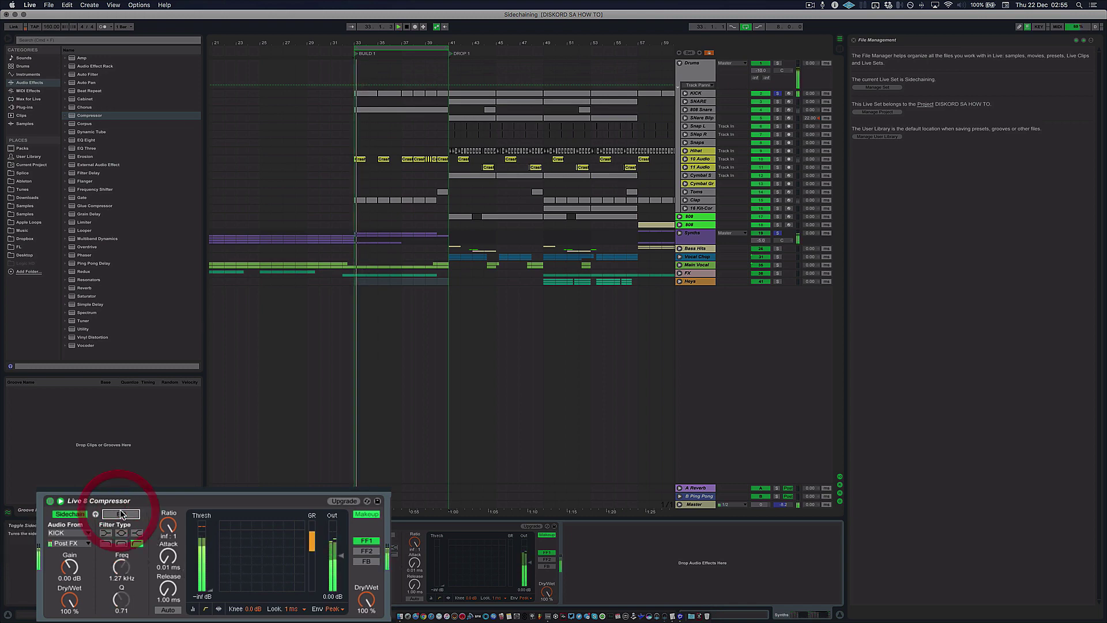
pyautogui.moveTo(118, 565); pyautogui.dragTo(119, 570)
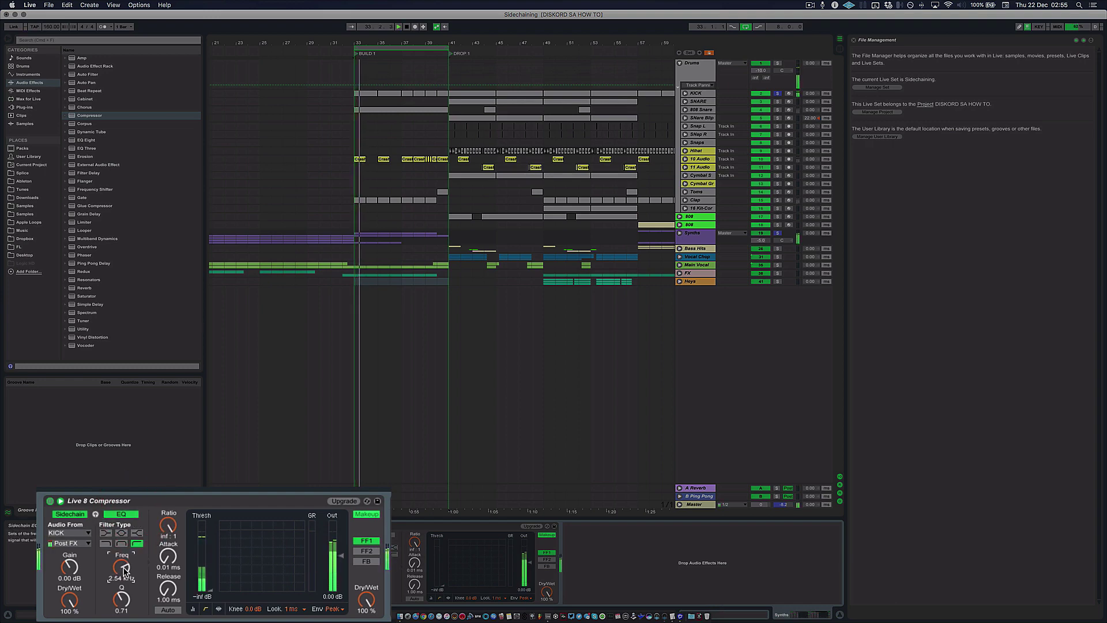
pyautogui.click(121, 602)
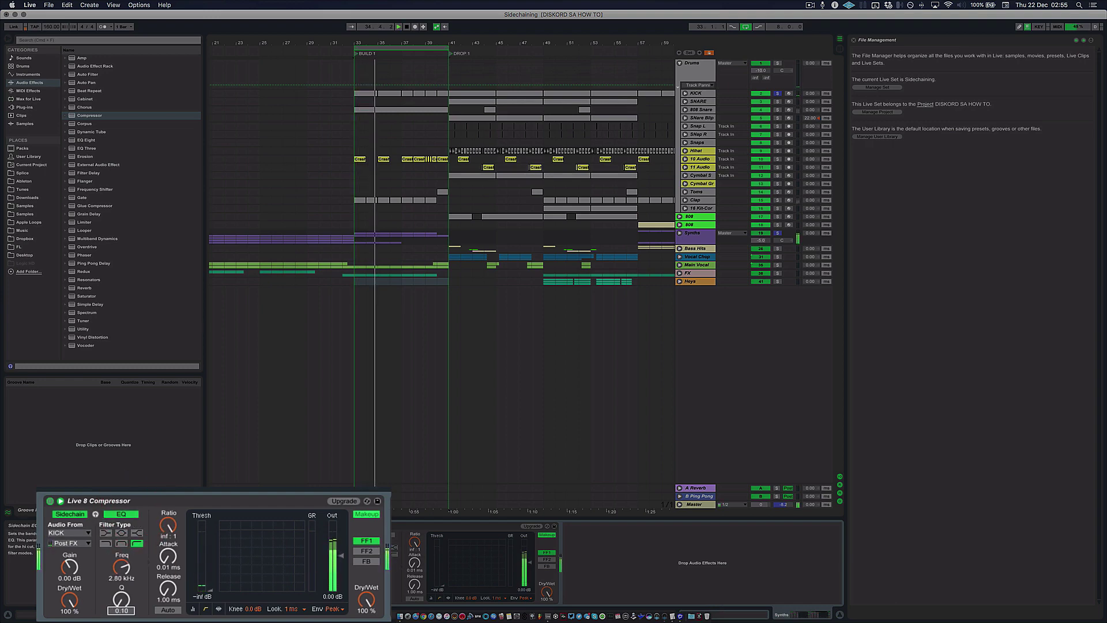
pyautogui.moveTo(122, 602); pyautogui.dragTo(122, 620)
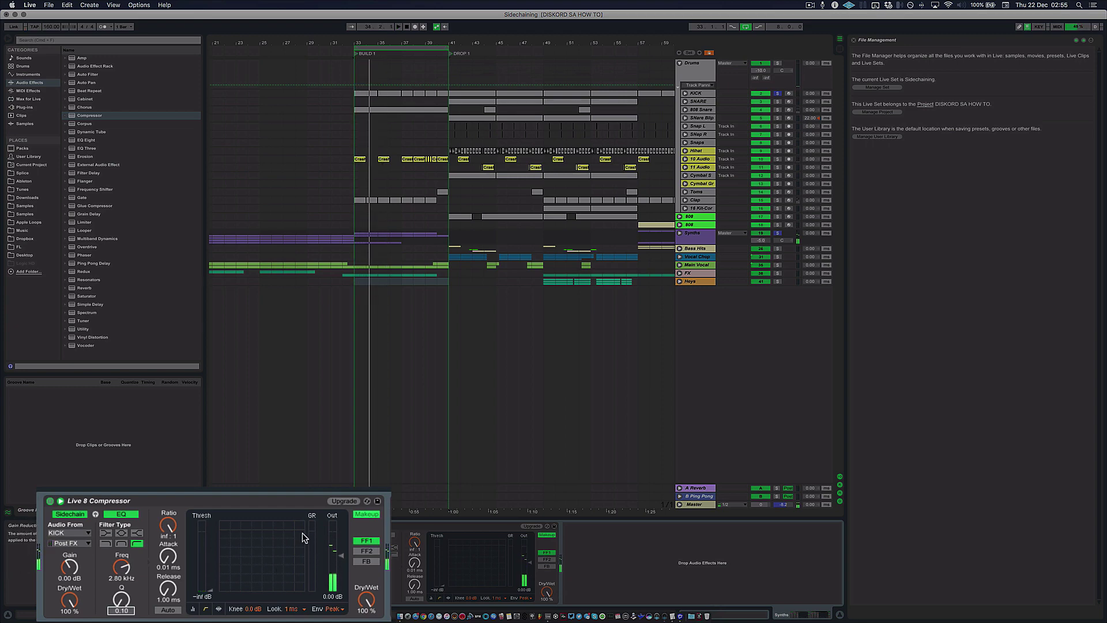
pyautogui.moveTo(124, 568); pyautogui.dragTo(123, 564)
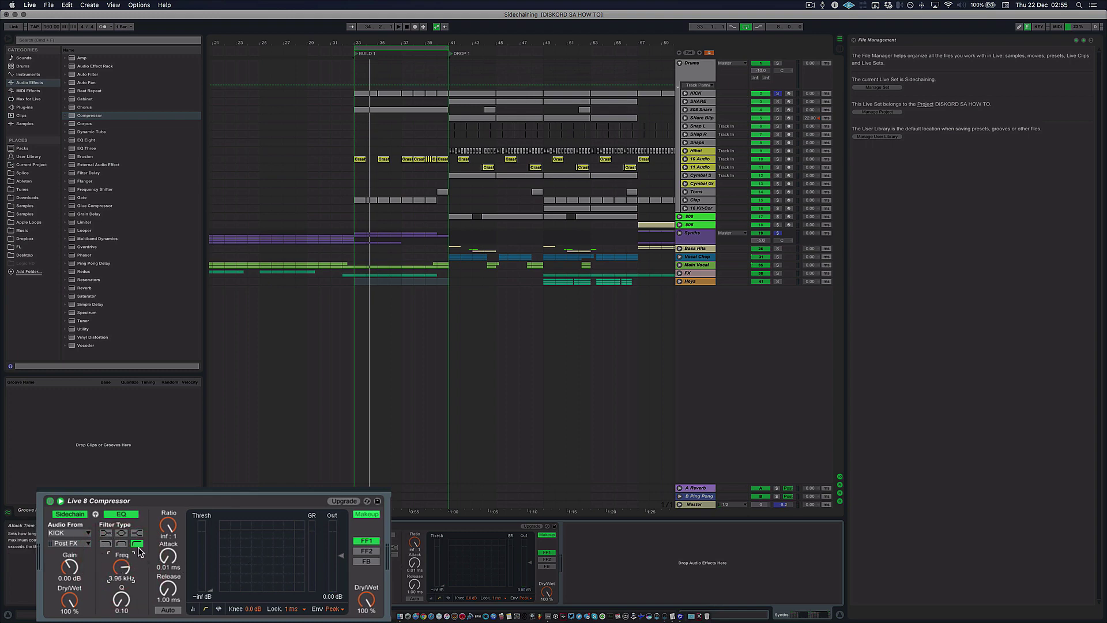
pyautogui.press('space')
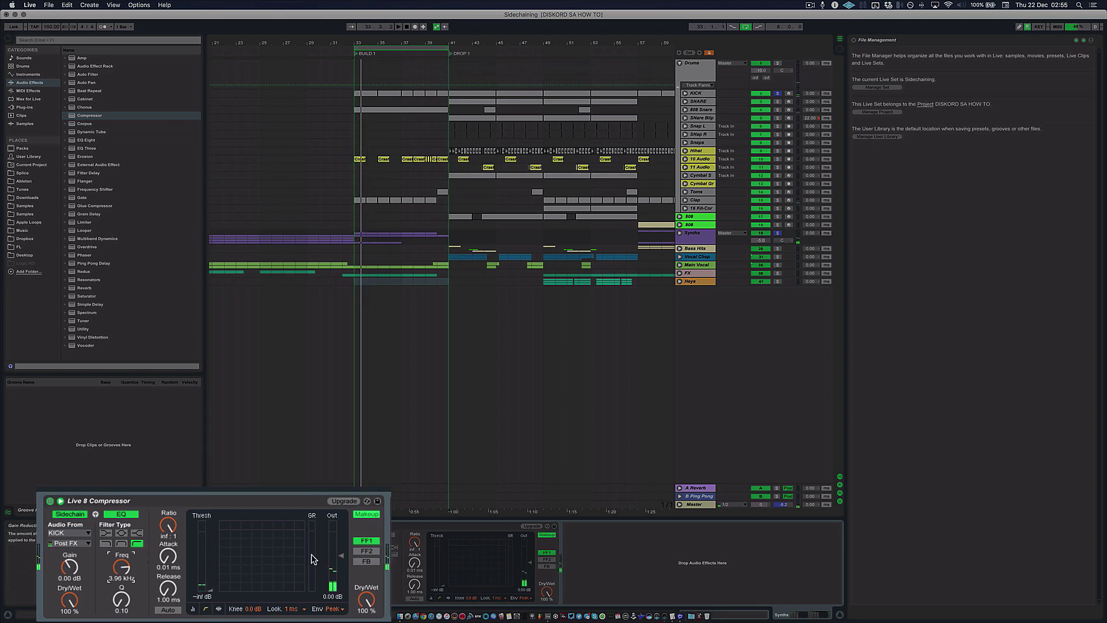
pyautogui.moveTo(121, 567); pyautogui.dragTo(123, 581)
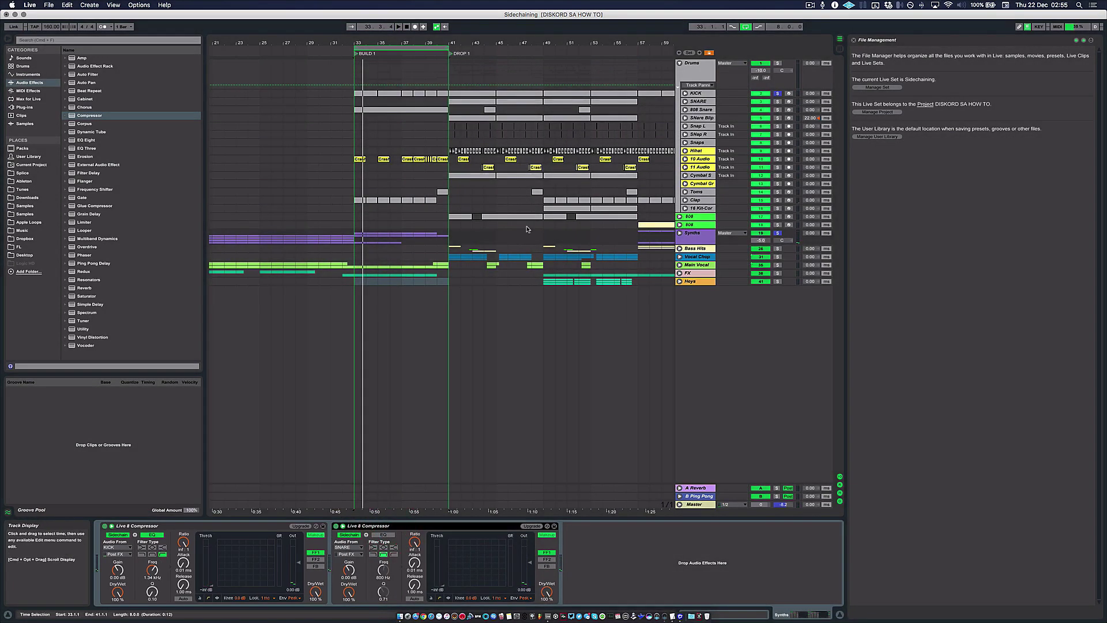
# - Select the Synths group and inspect its KICK- and SNARE-keyed compressors
pyautogui.hscroll(3, 500, 223)
pyautogui.hscroll(-8, 500, 222)
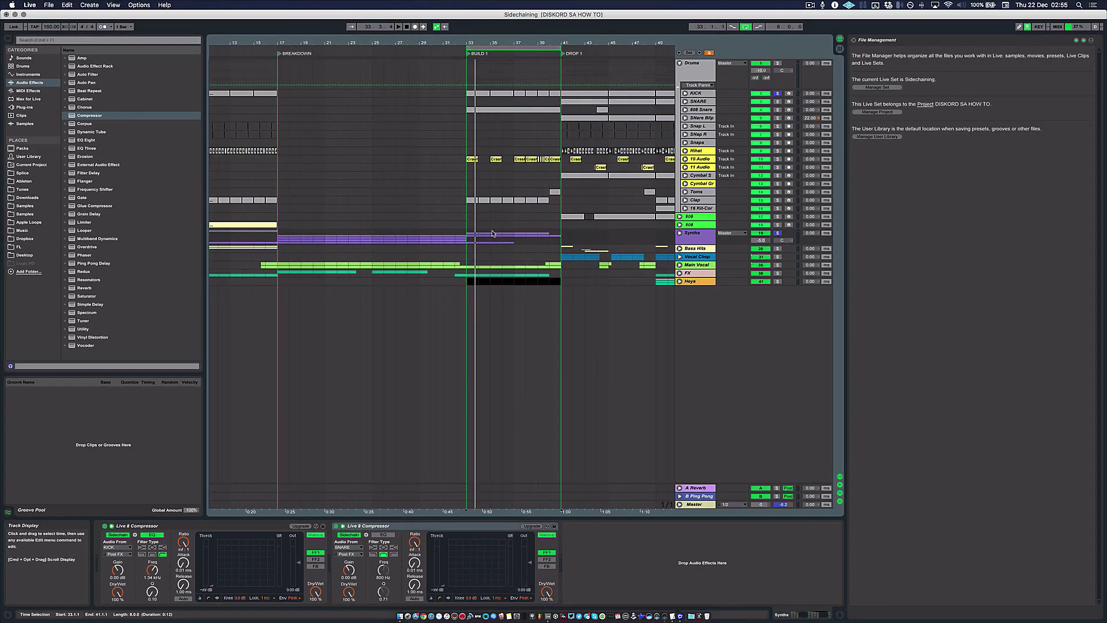
pyautogui.click(247, 529)
pyautogui.press('-')
pyautogui.press('-')
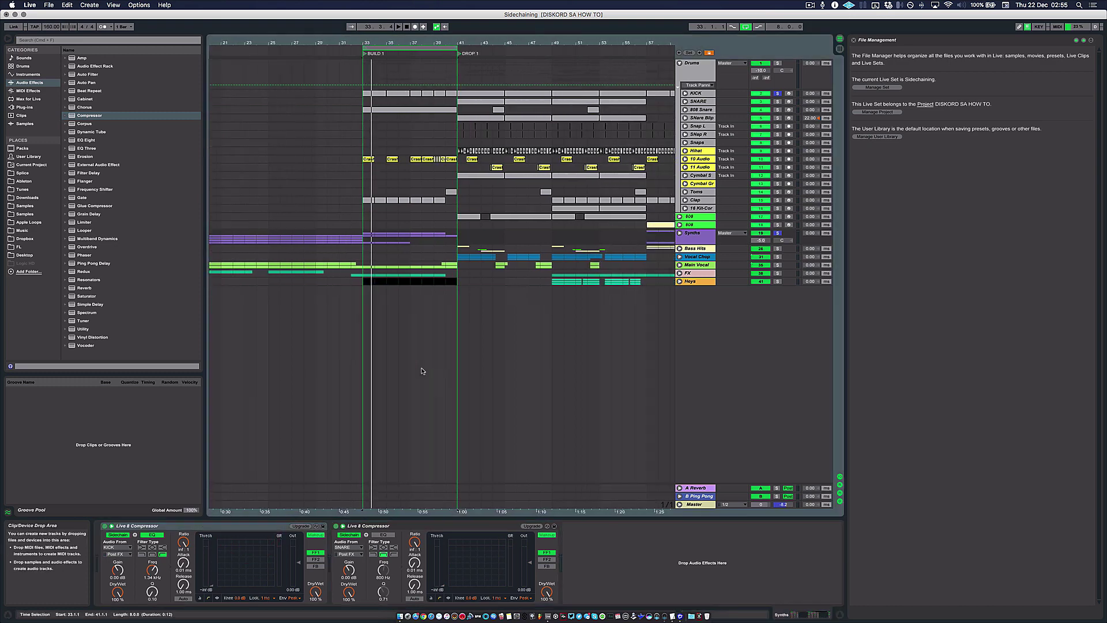
pyautogui.click(694, 234)
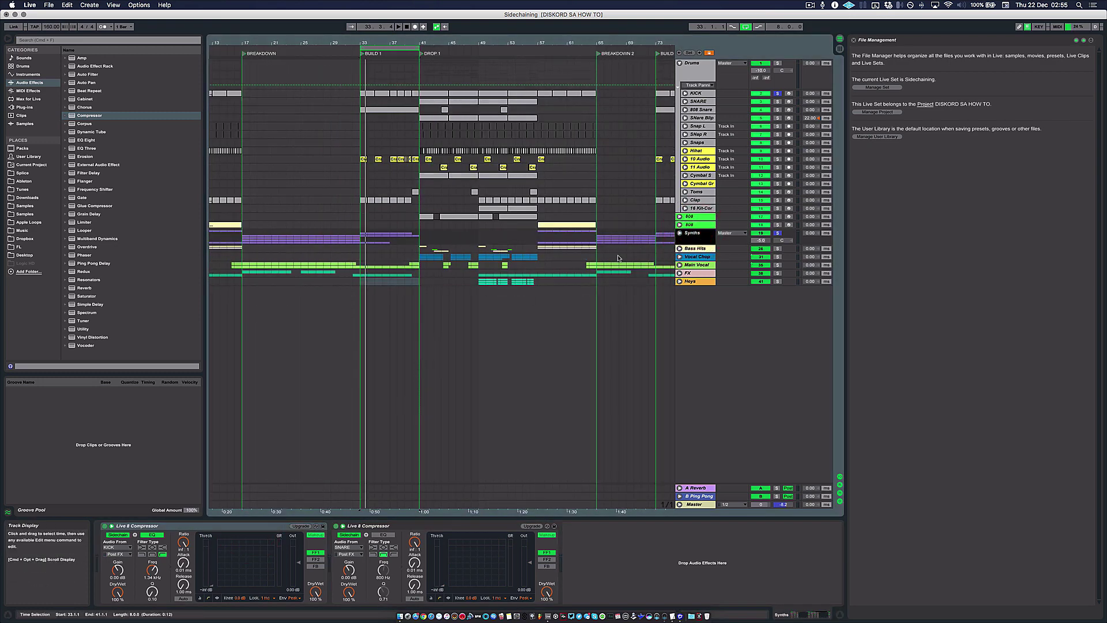
pyautogui.click(402, 525)
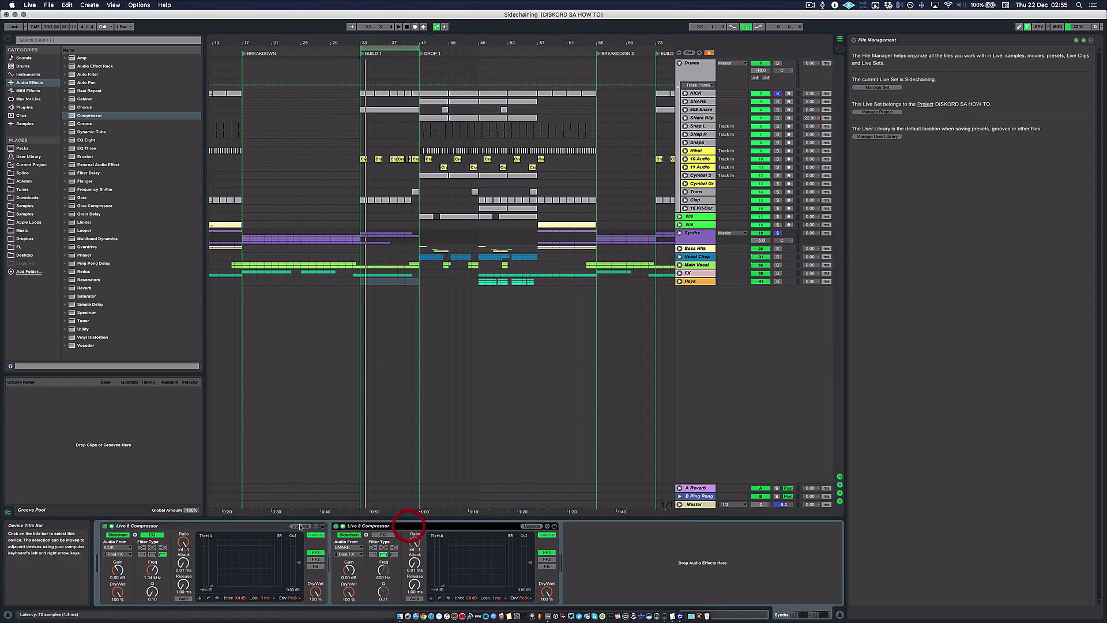
pyautogui.click(284, 525)
pyautogui.click(377, 526)
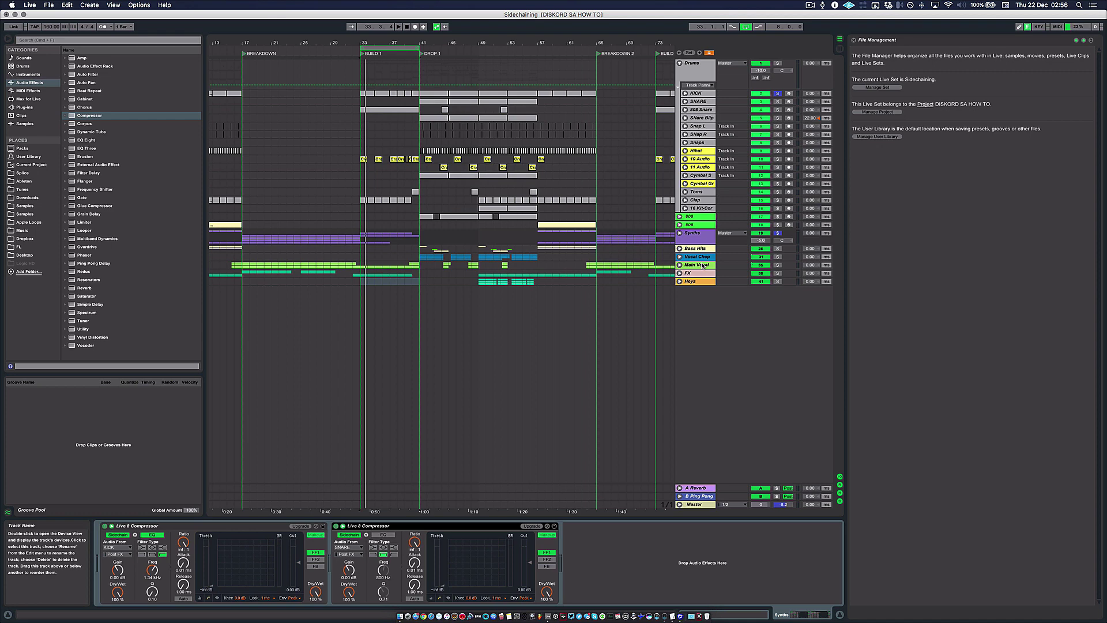
# - Toggle the Synths group's fold and zoom out to see the whole arrangement
pyautogui.click(680, 233)
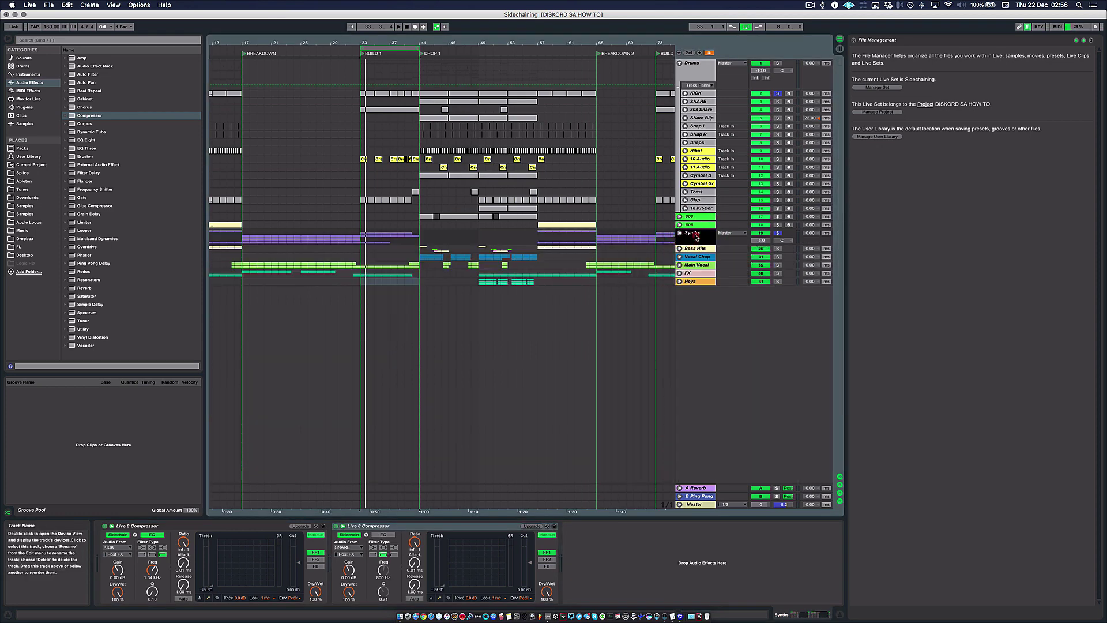
pyautogui.click(680, 234)
pyautogui.scroll(-3, 611, 293)
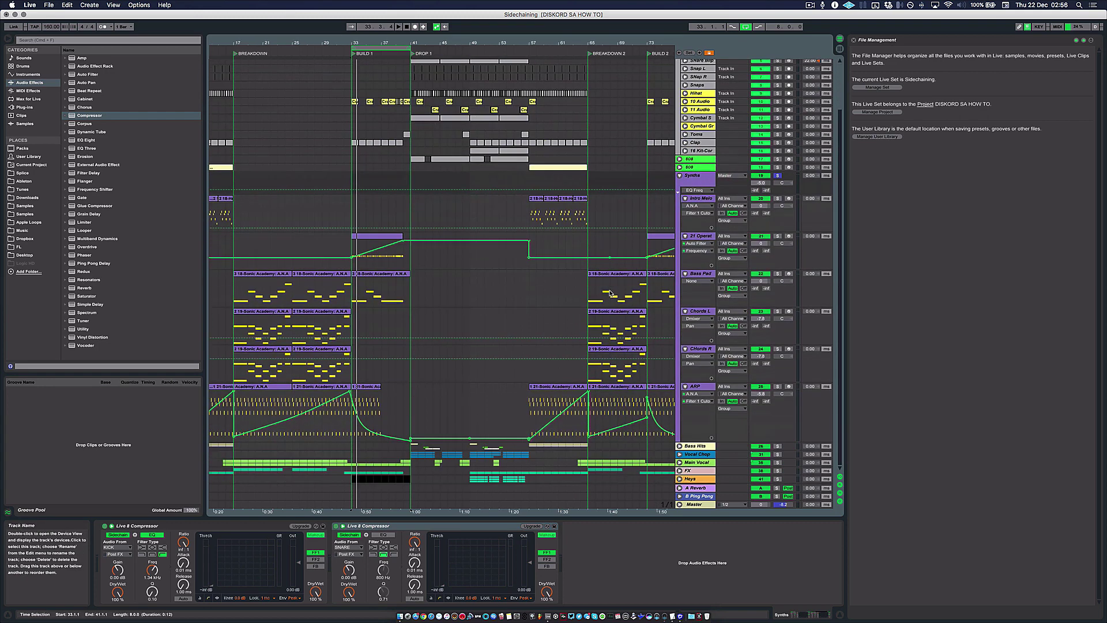
pyautogui.press('-')
pyautogui.press('-')
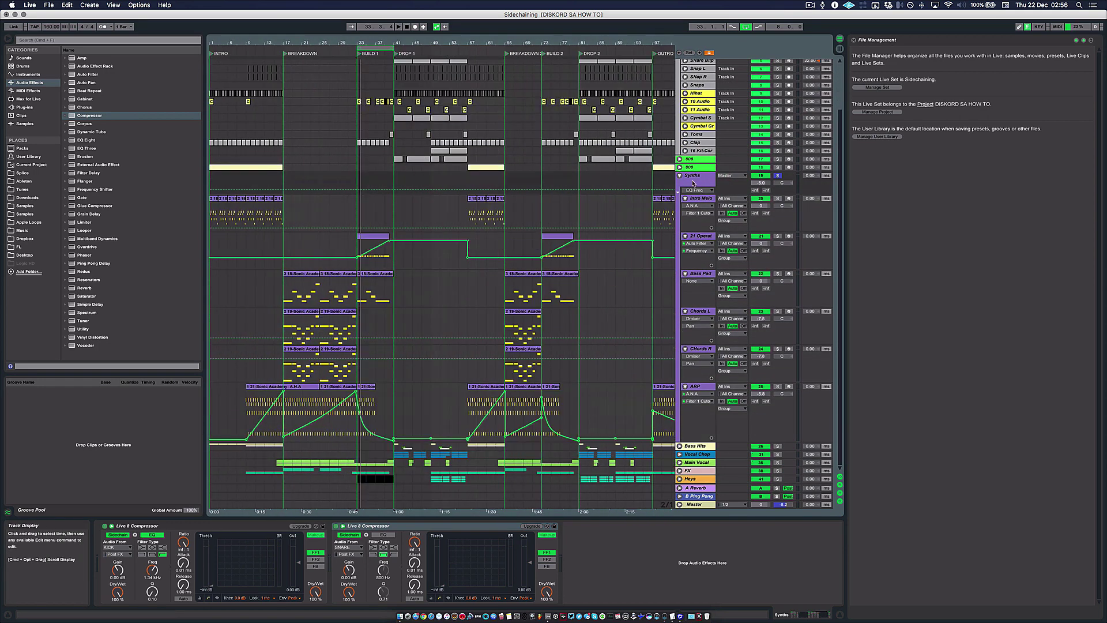
pyautogui.scroll(4, 572, 290)
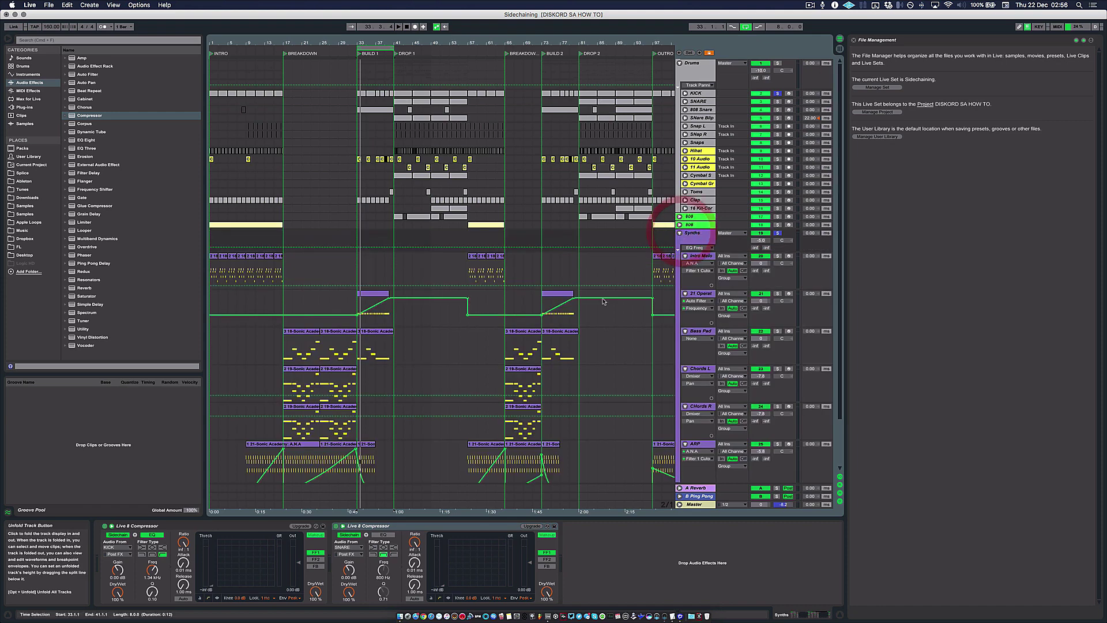
# - Reselect the Synths group and review its two-compressor device chain
pyautogui.click(697, 238)
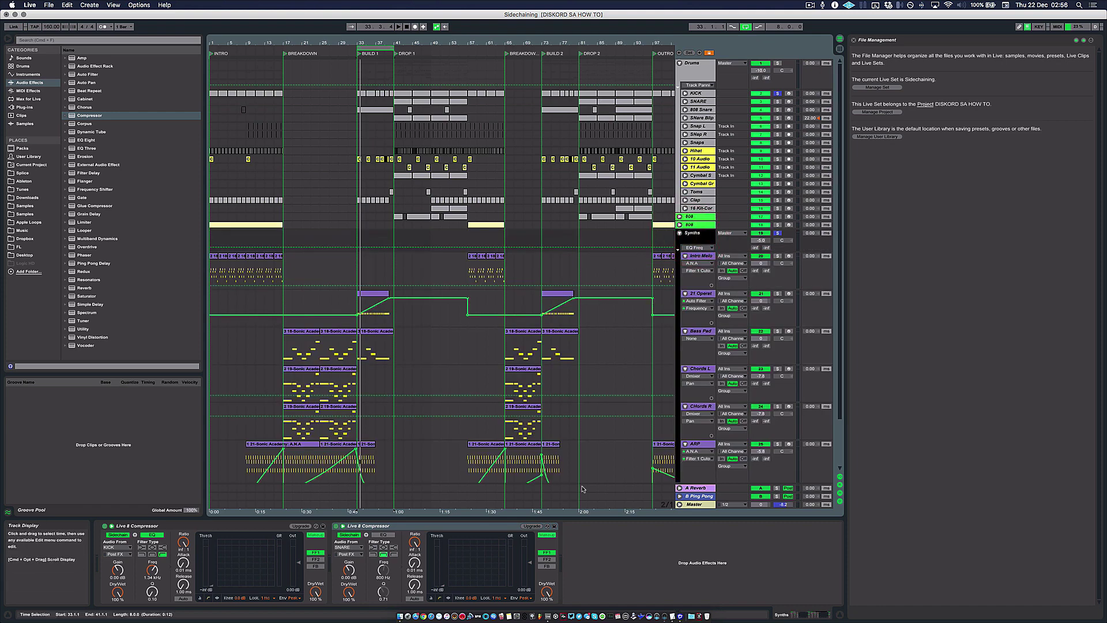
pyautogui.scroll(-2, 522, 300)
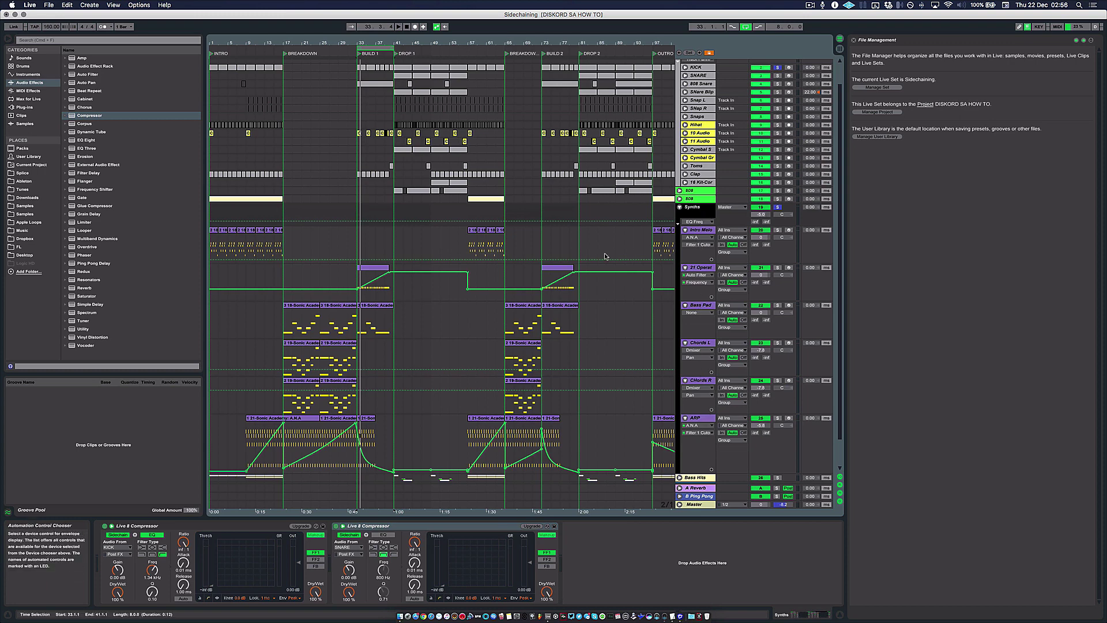
pyautogui.click(211, 525)
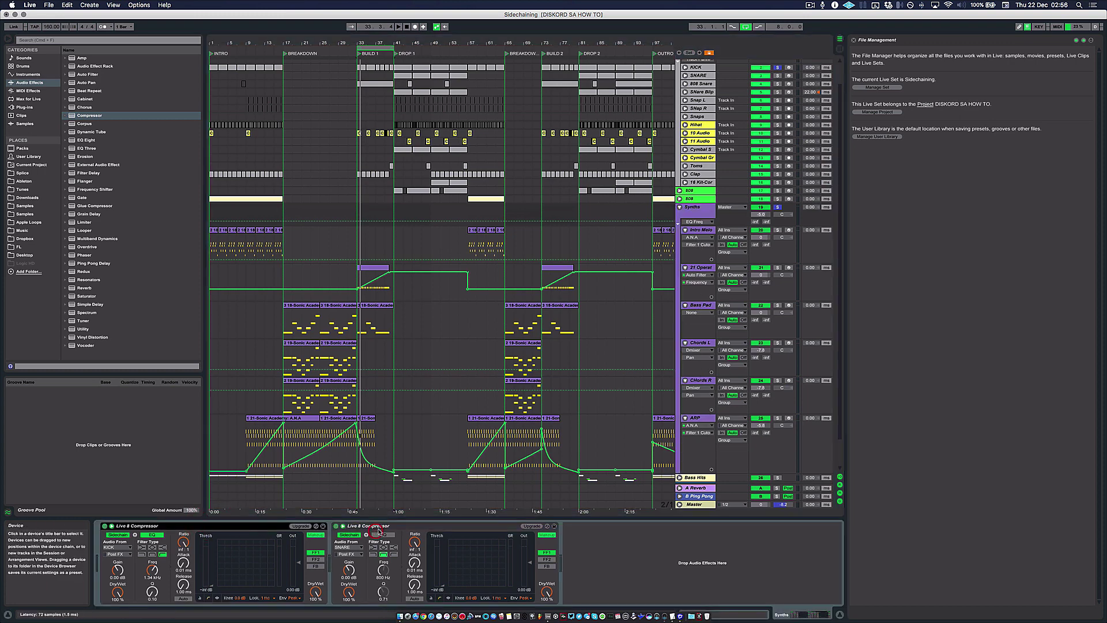
pyautogui.click(384, 526)
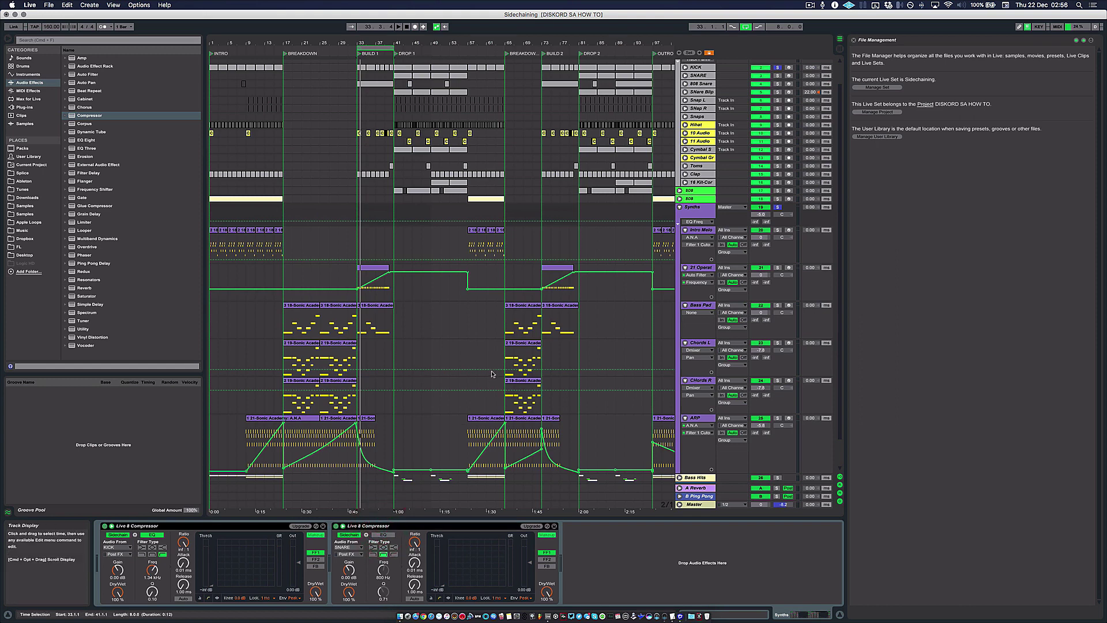
pyautogui.hscroll(5, 491, 369)
pyautogui.scroll(3, 491, 370)
pyautogui.scroll(-1, 472, 346)
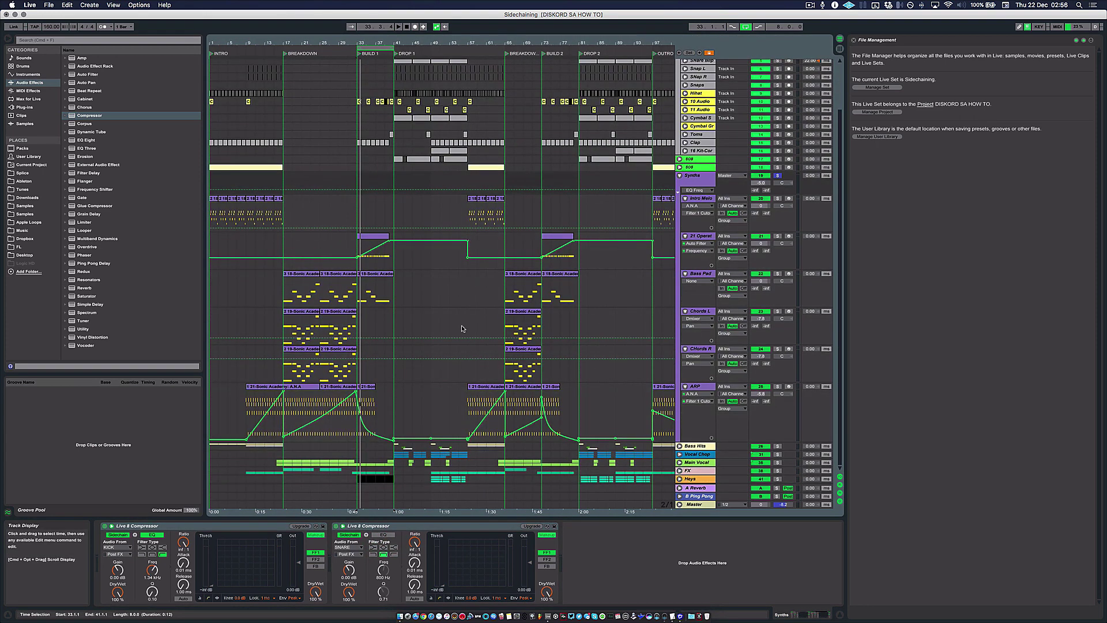
# - Fold all tracks, check Bass Hits, Synths and Vocal Chop, and move the loop to bars 41–49
pyautogui.keyDown('alt'); pyautogui.click(678, 175); pyautogui.keyUp('alt')
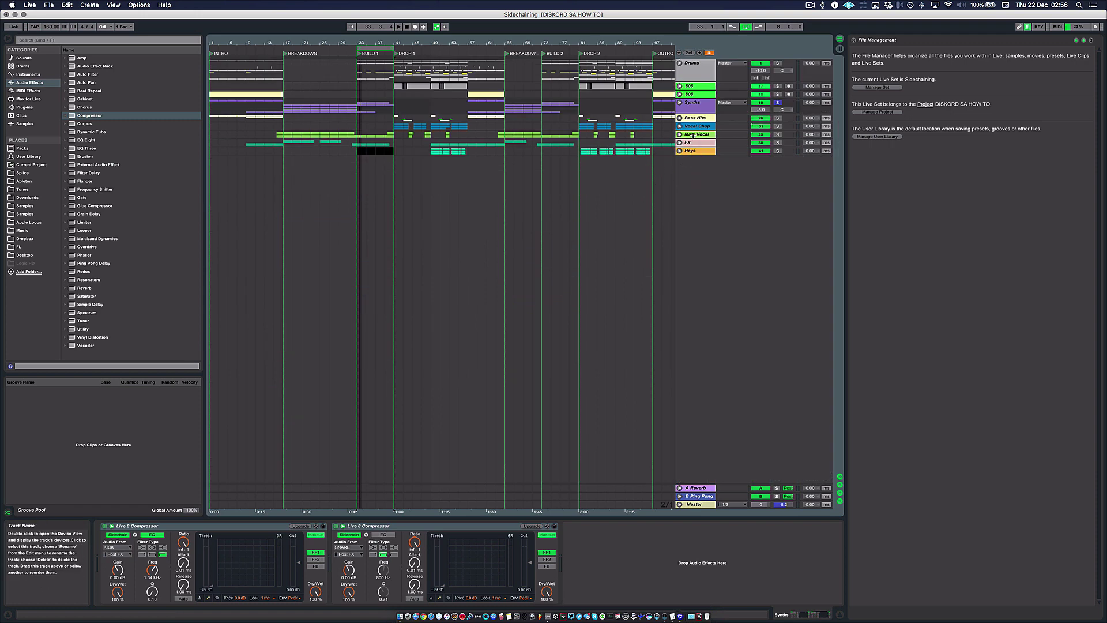
pyautogui.click(679, 117)
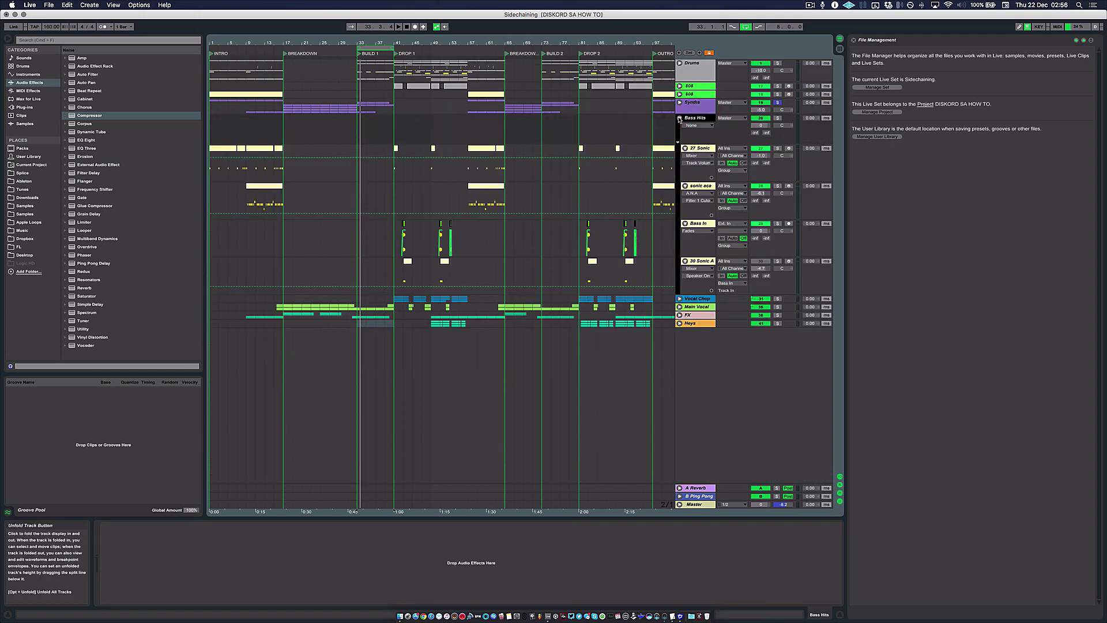
pyautogui.click(679, 117)
pyautogui.click(679, 102)
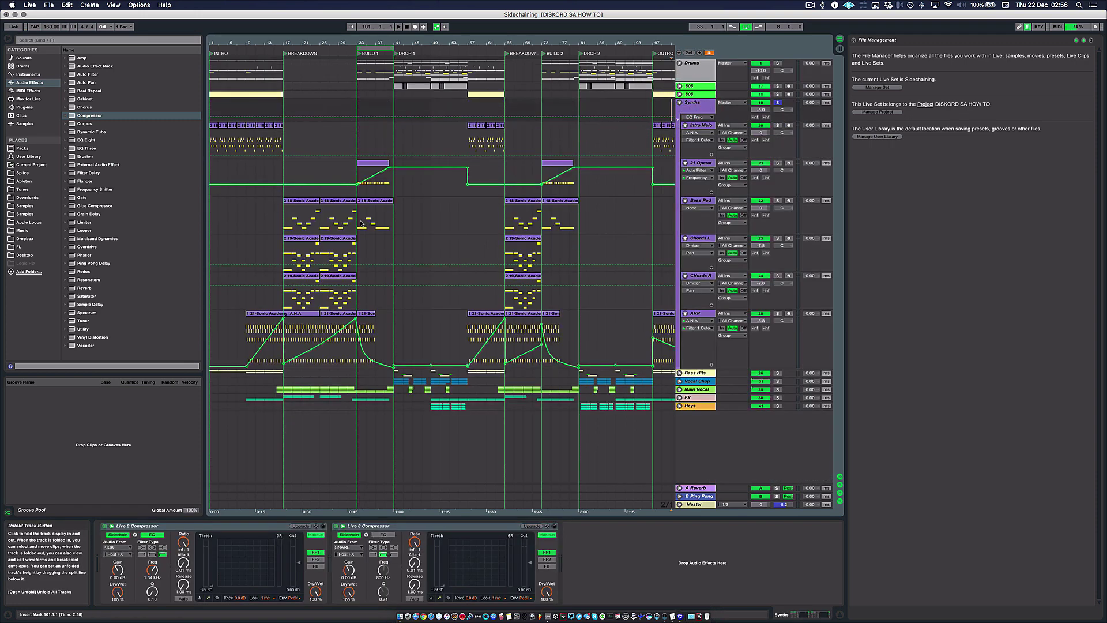
pyautogui.click(711, 380)
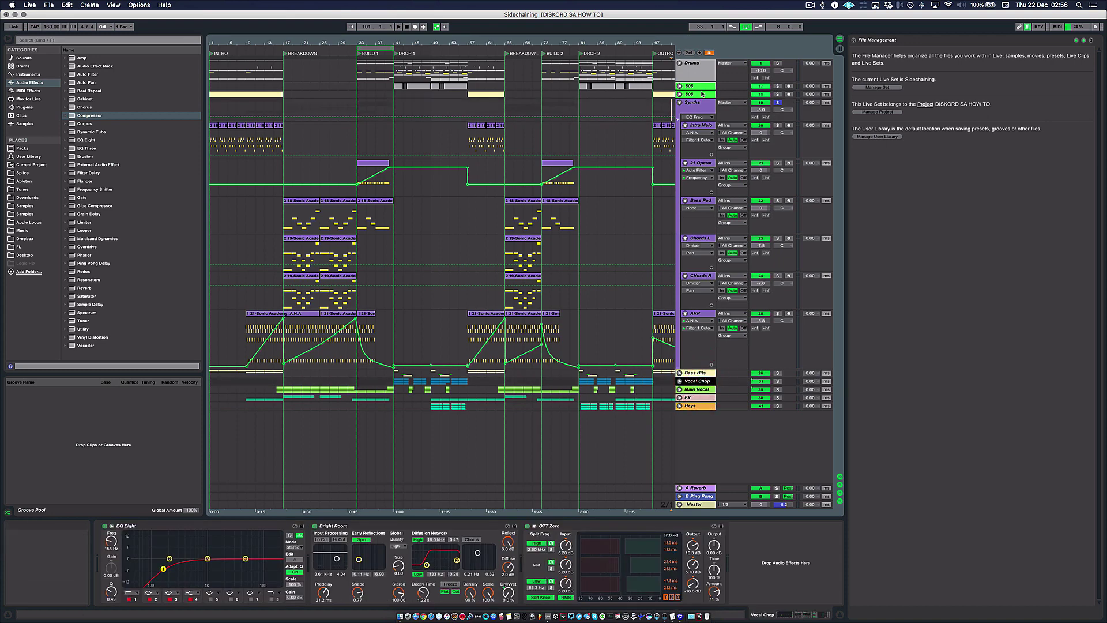
pyautogui.click(679, 102)
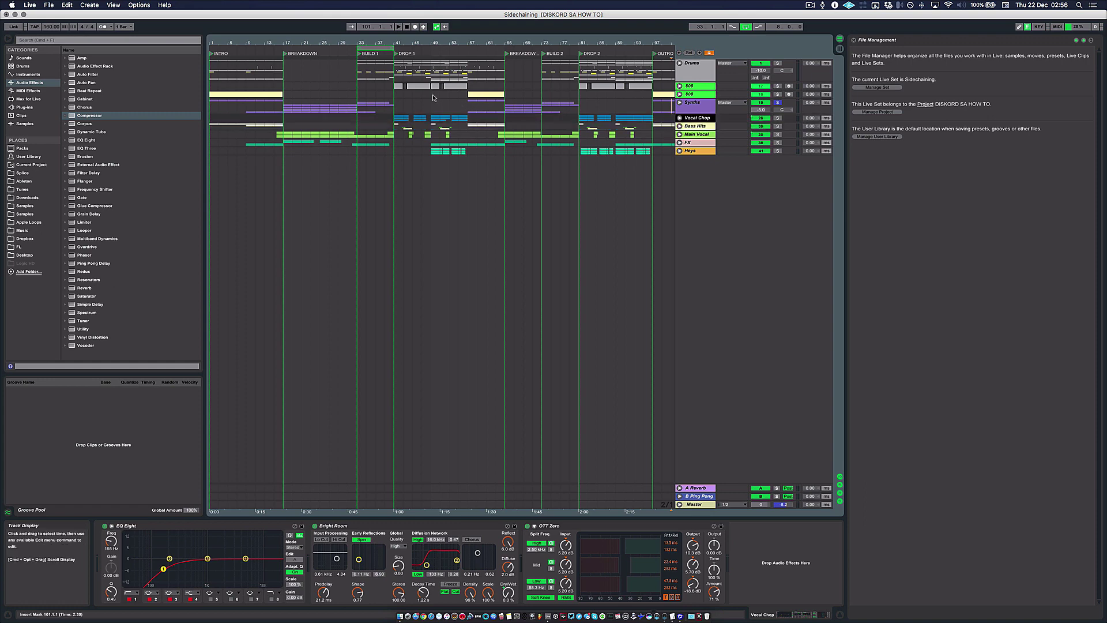
pyautogui.moveTo(385, 49); pyautogui.dragTo(421, 50)
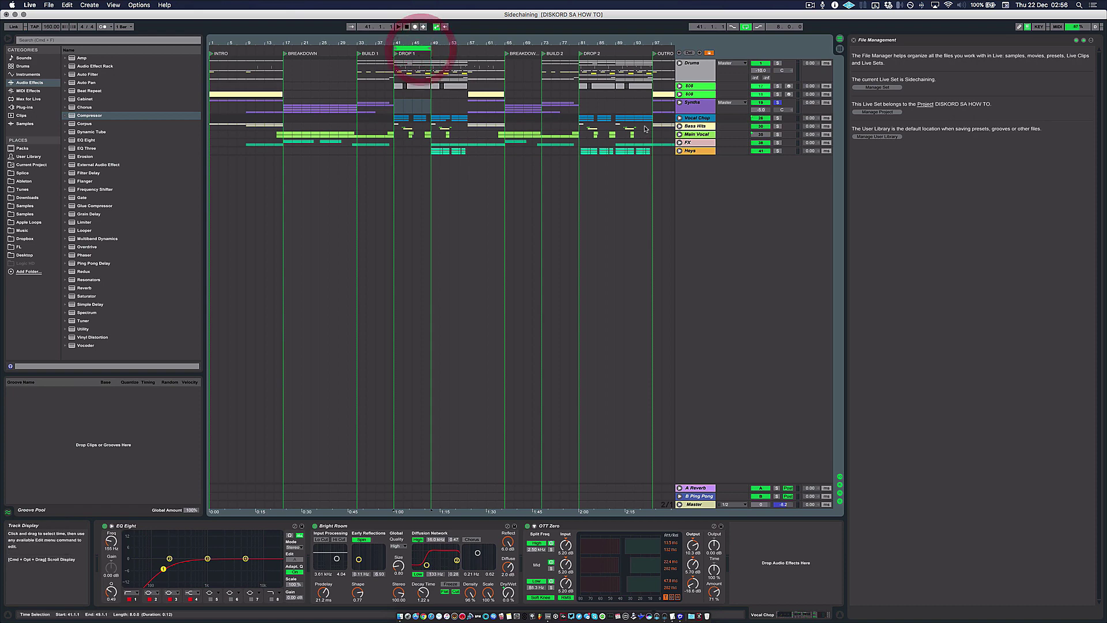
# - Copy both Synths sidechain compressors after OTT Zero on Vocal Chop and play the loop
pyautogui.click(694, 105)
pyautogui.click(255, 528)
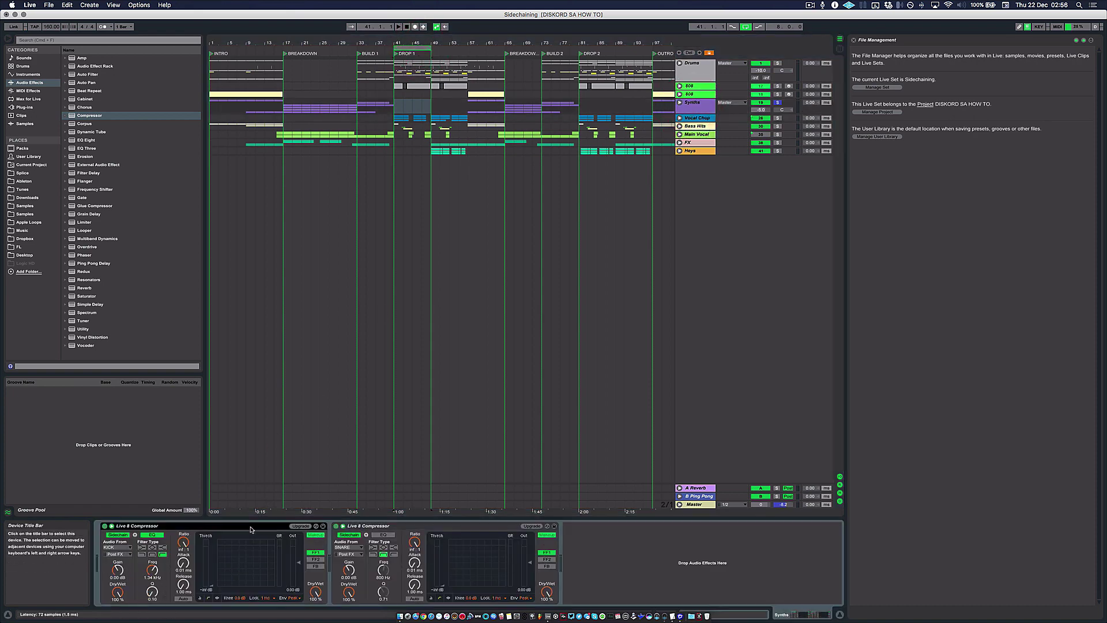
pyautogui.click(408, 525)
pyautogui.moveTo(237, 527); pyautogui.dragTo(677, 209)
pyautogui.click(696, 118)
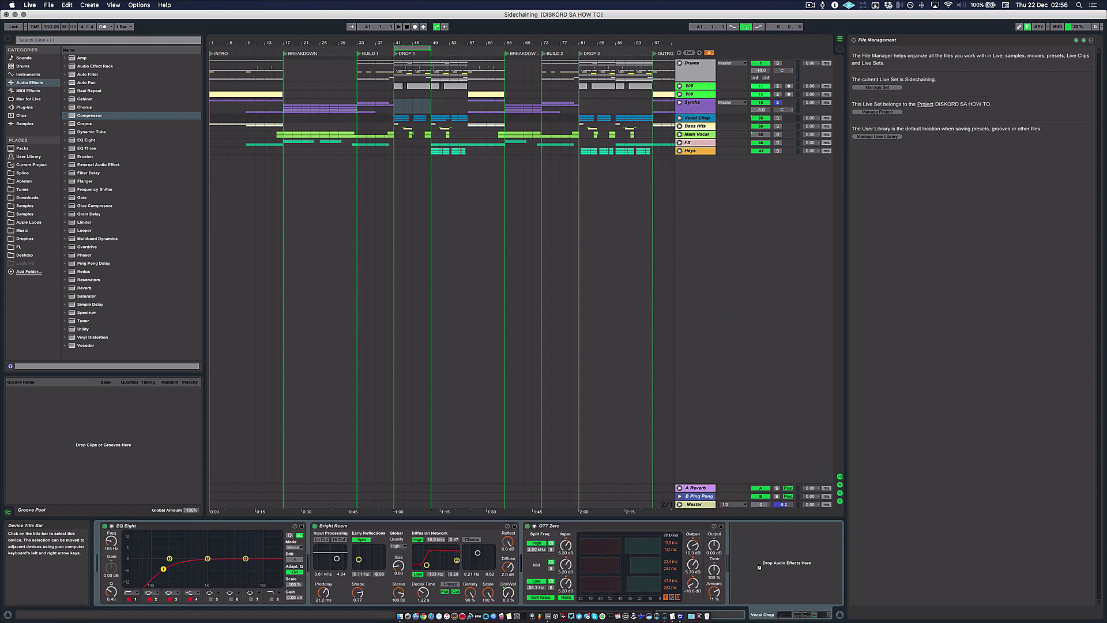
pyautogui.moveTo(759, 566); pyautogui.dragTo(758, 566)
pyautogui.press('space')
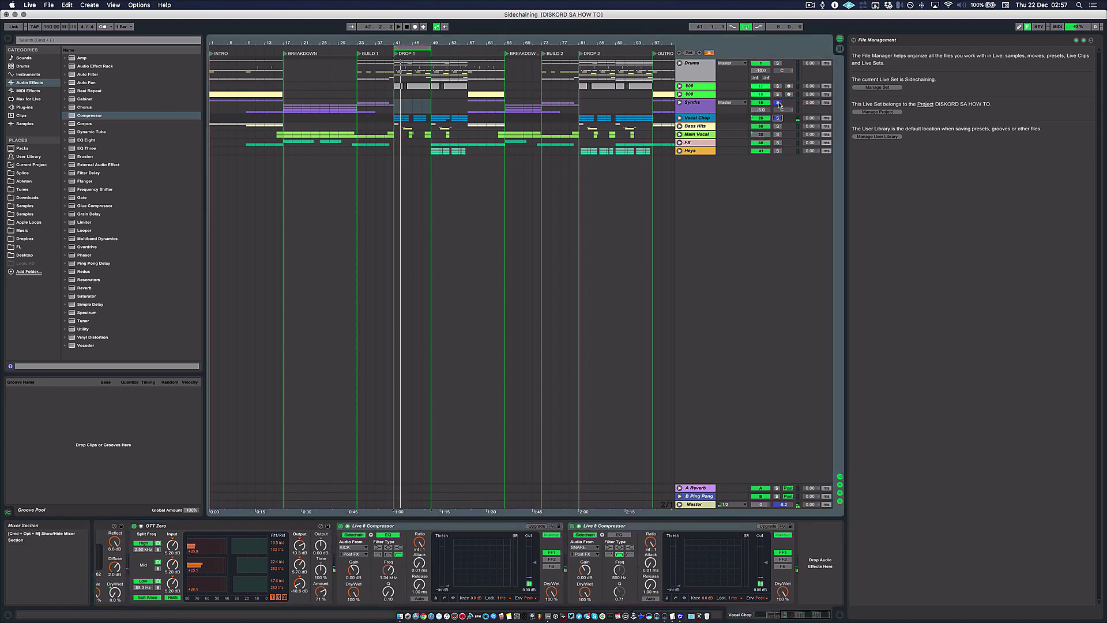
# - Replay from bar 41, solo SNARE in the Drums group, and select Vocal Chop
pyautogui.press('space')
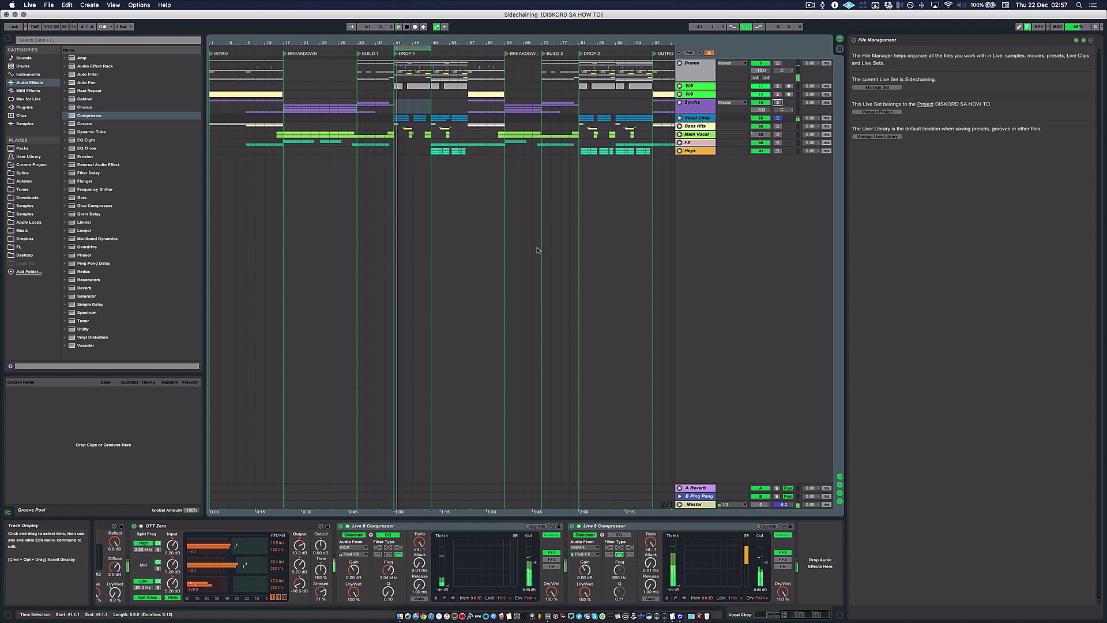
pyautogui.click(682, 64)
pyautogui.click(679, 64)
pyautogui.click(777, 101)
pyautogui.click(679, 64)
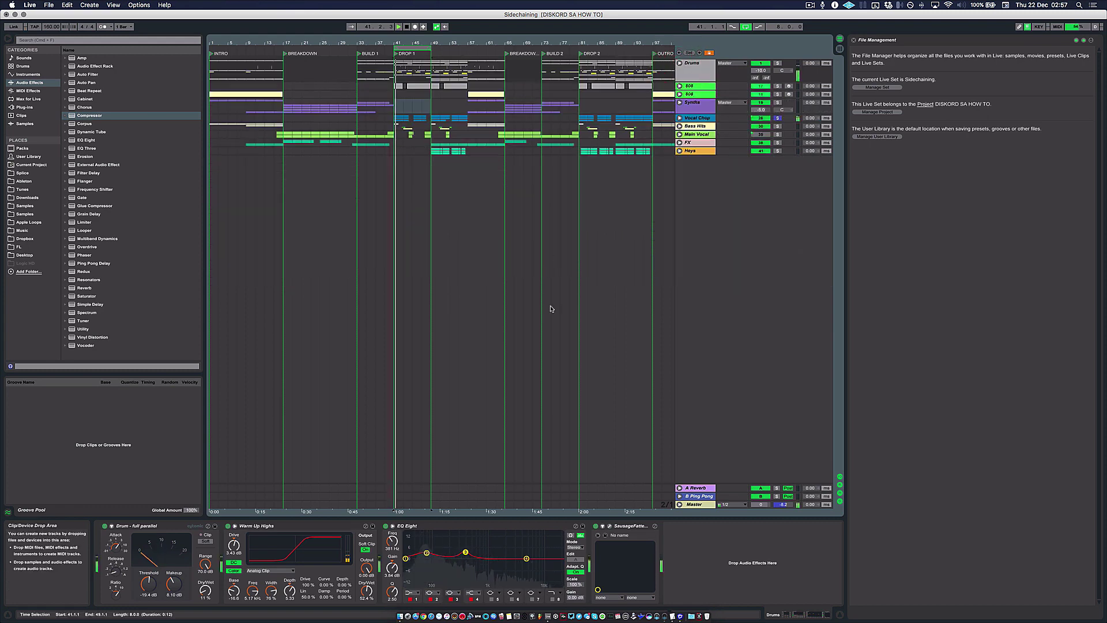
pyautogui.click(701, 119)
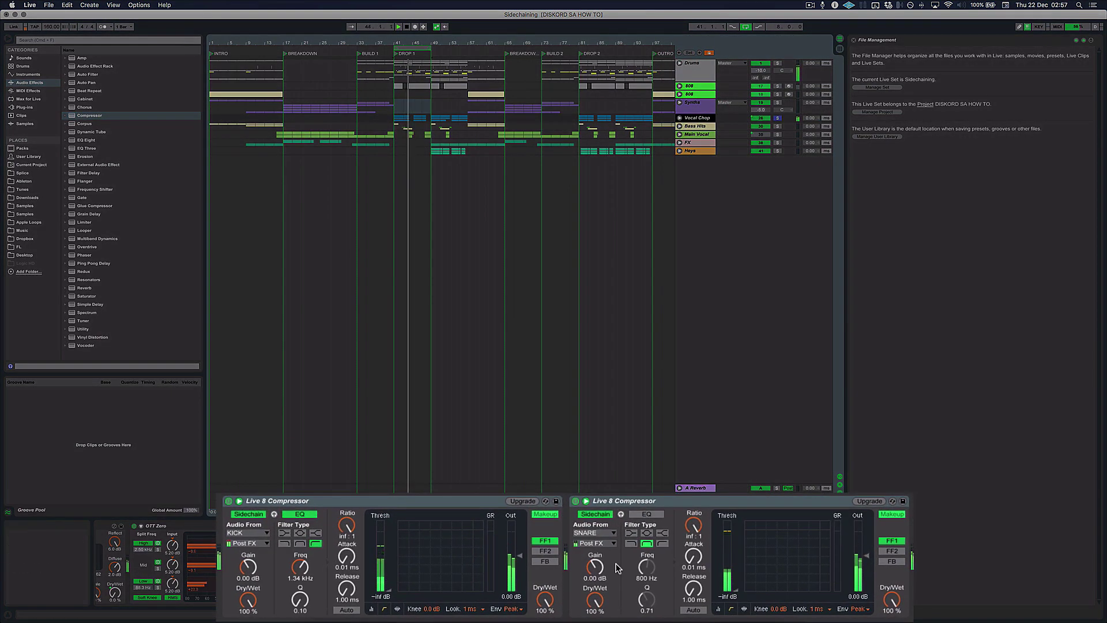
# - Turn on the Vocal Chop SNARE compressor's sidechain EQ and set its threshold to -36.5 dB
pyautogui.click(661, 544)
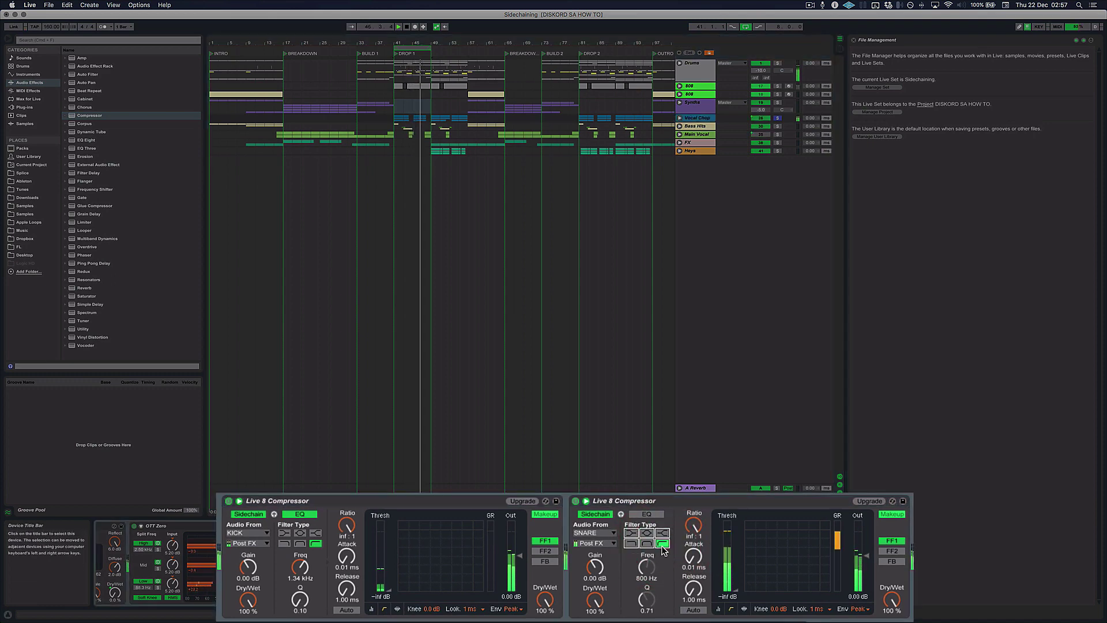
pyautogui.click(646, 514)
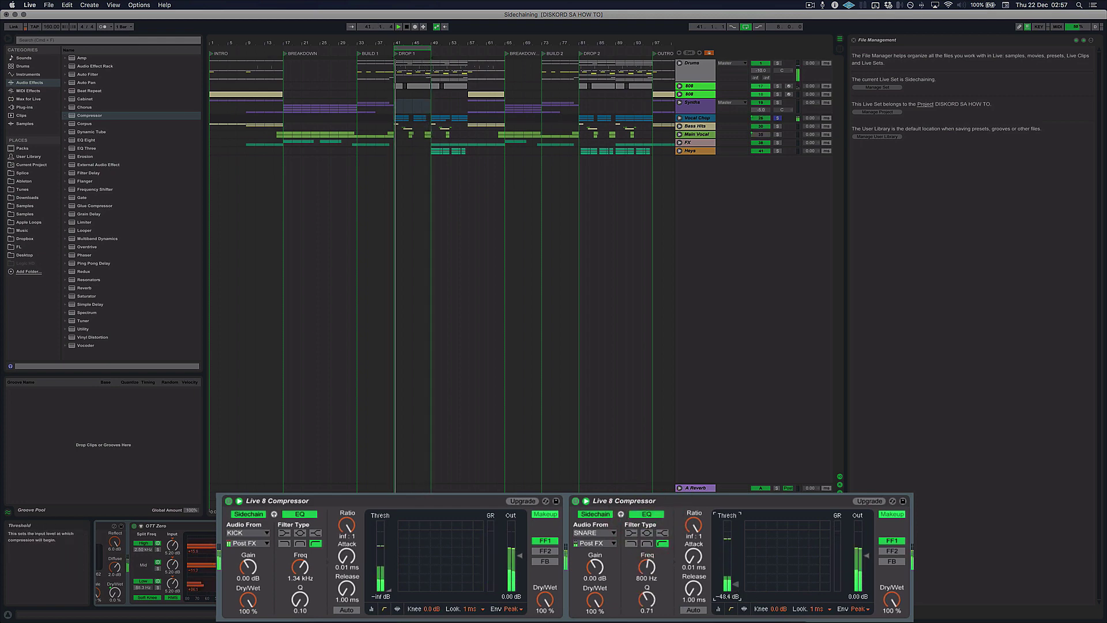
pyautogui.moveTo(733, 587); pyautogui.dragTo(737, 582)
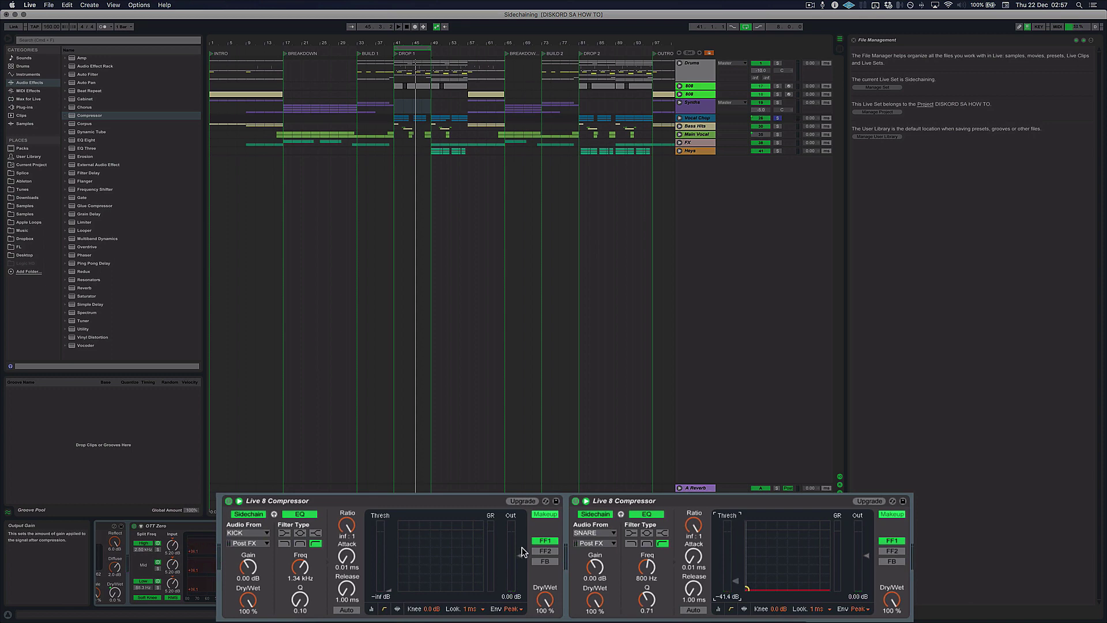
pyautogui.click(470, 497)
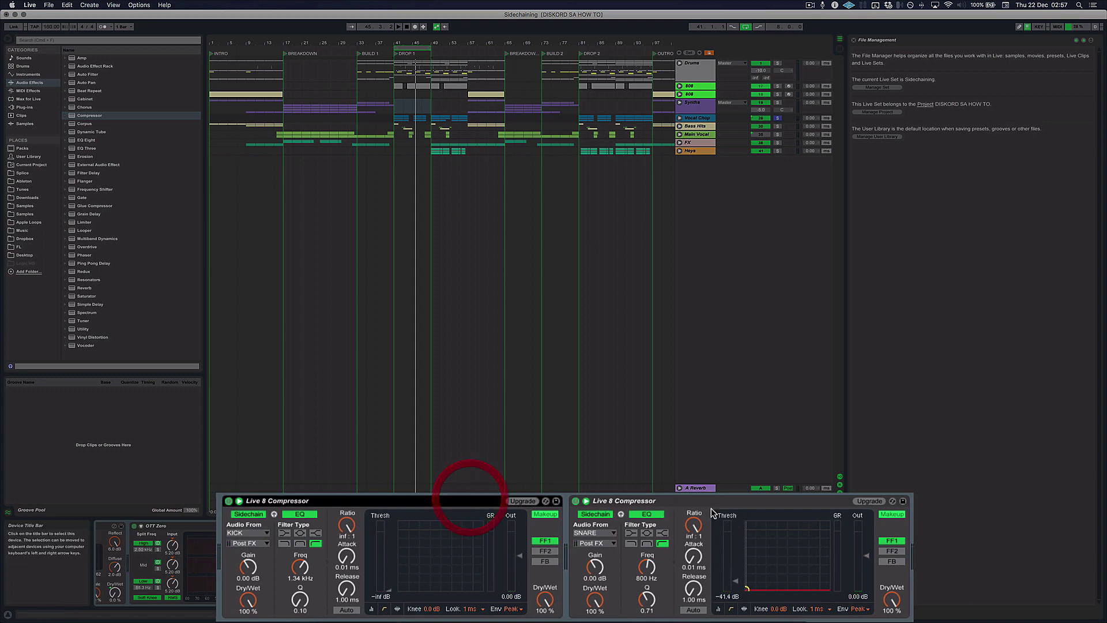
pyautogui.press('Right')
pyautogui.click(370, 497)
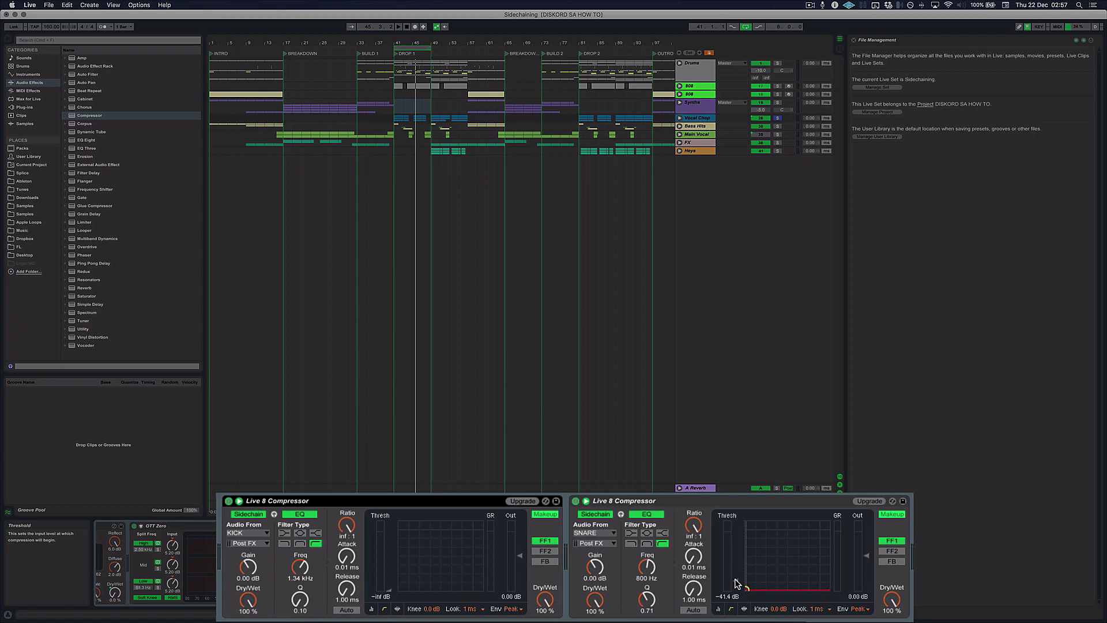
pyautogui.click(455, 497)
pyautogui.click(663, 496)
pyautogui.click(358, 499)
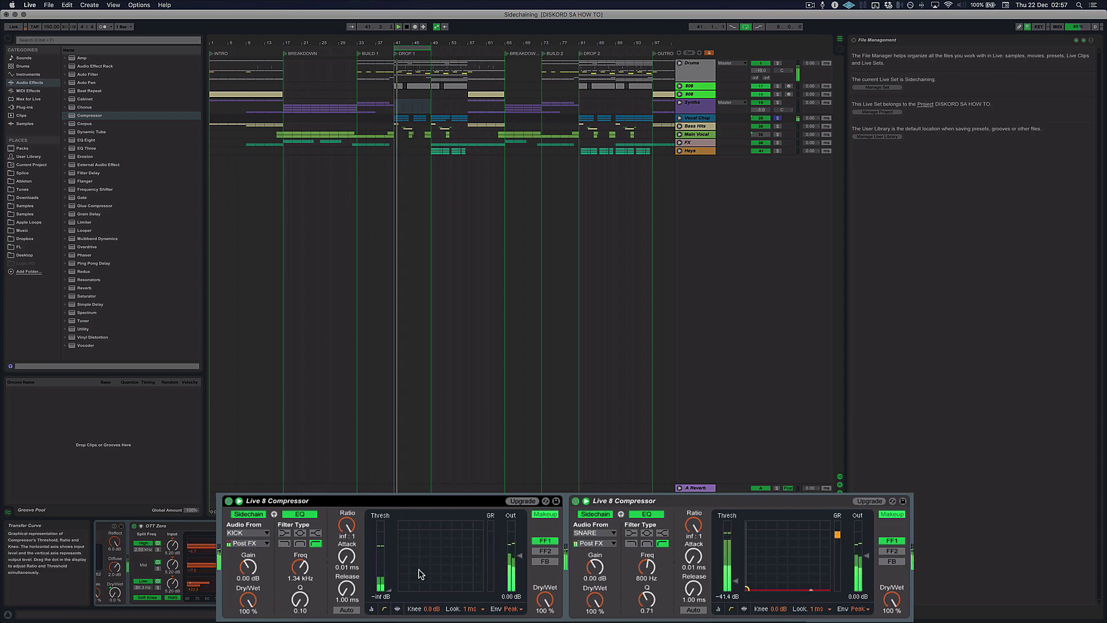
# - Lower the SNARE compressor's threshold to about -51.5 dB and the KICK compressor's sidechain frequency to 947 Hz
pyautogui.click(736, 586)
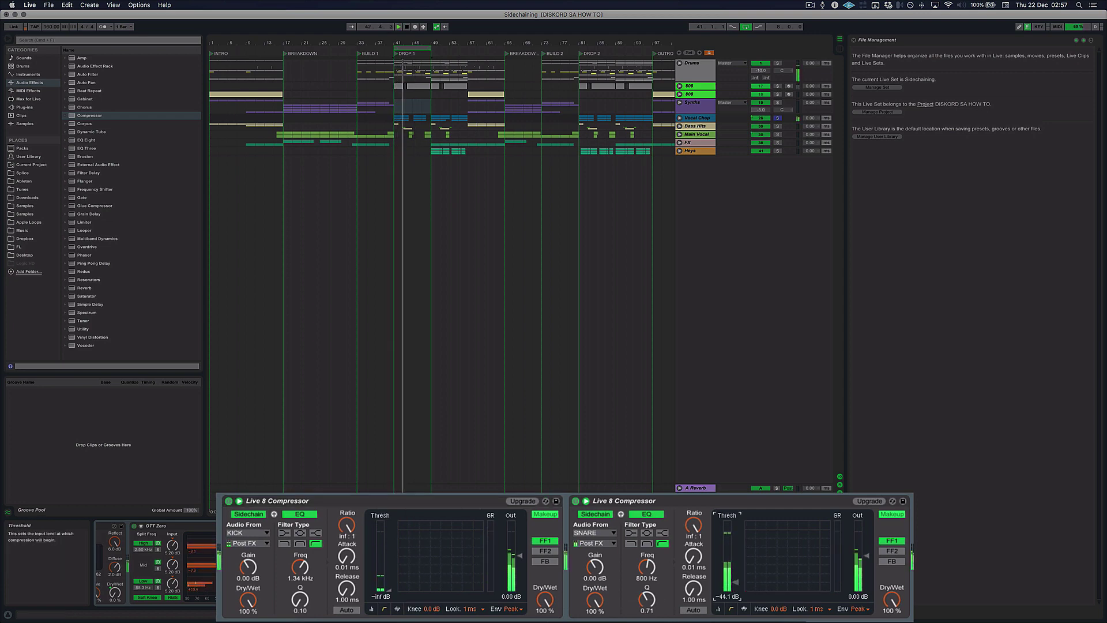
pyautogui.moveTo(735, 586); pyautogui.dragTo(735, 590)
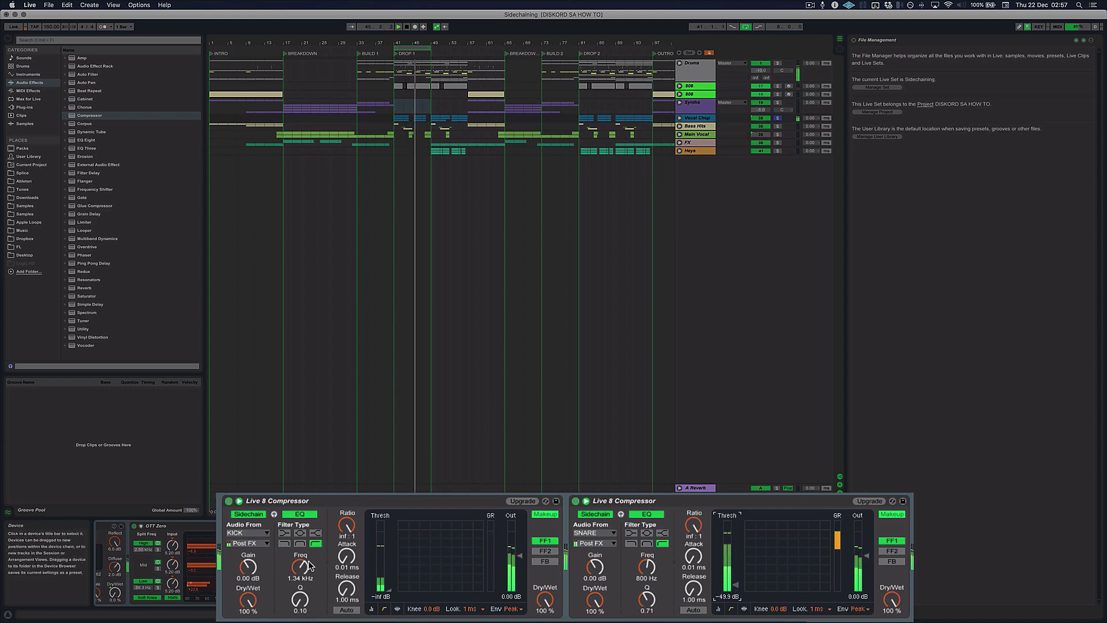
pyautogui.moveTo(299, 566); pyautogui.dragTo(305, 571)
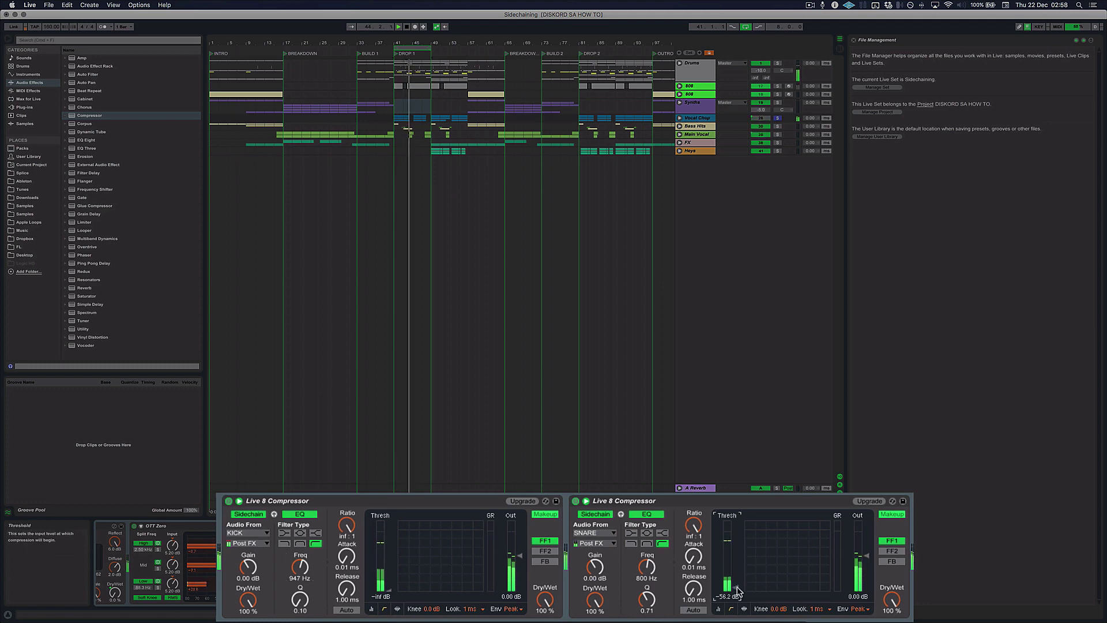
pyautogui.moveTo(727, 568)
pyautogui.mouseDown()
pyautogui.moveTo(727, 580)
pyautogui.moveTo(741, 576)
pyautogui.mouseUp()
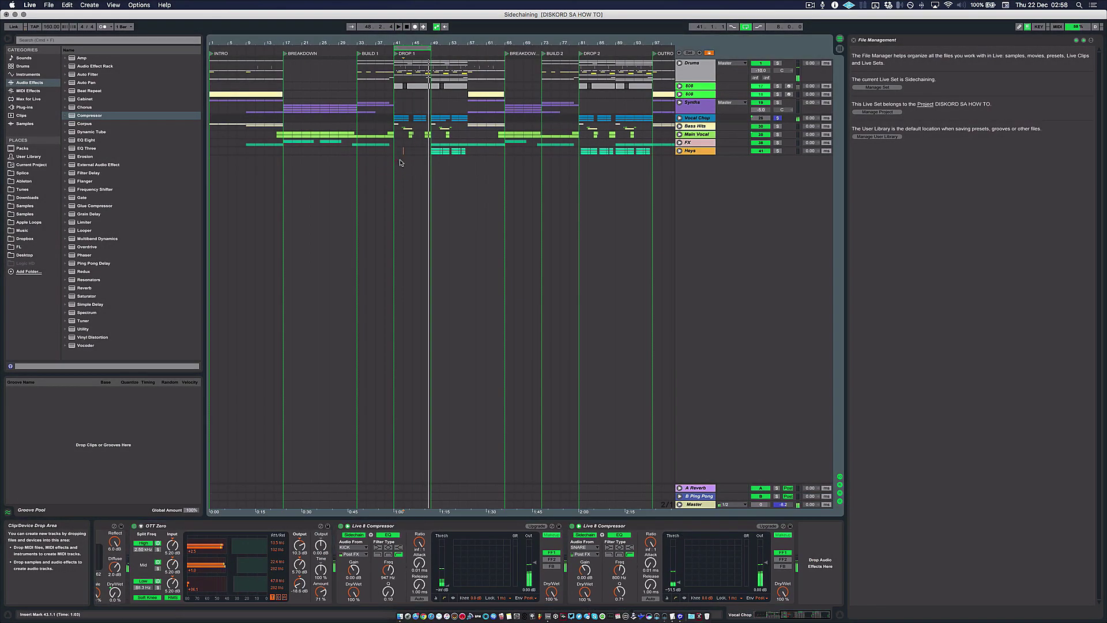
# - Stop playback and review the two sidechain compressors on Vocal Chop
pyautogui.click(403, 151)
pyautogui.press('space')
pyautogui.click(725, 104)
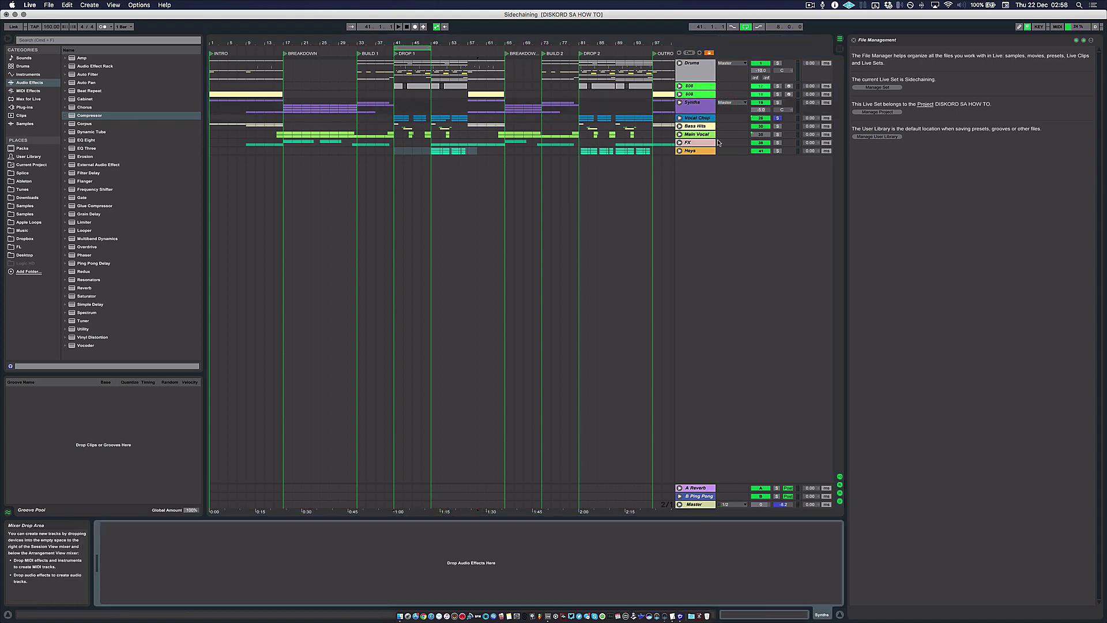
pyautogui.click(698, 118)
pyautogui.click(497, 526)
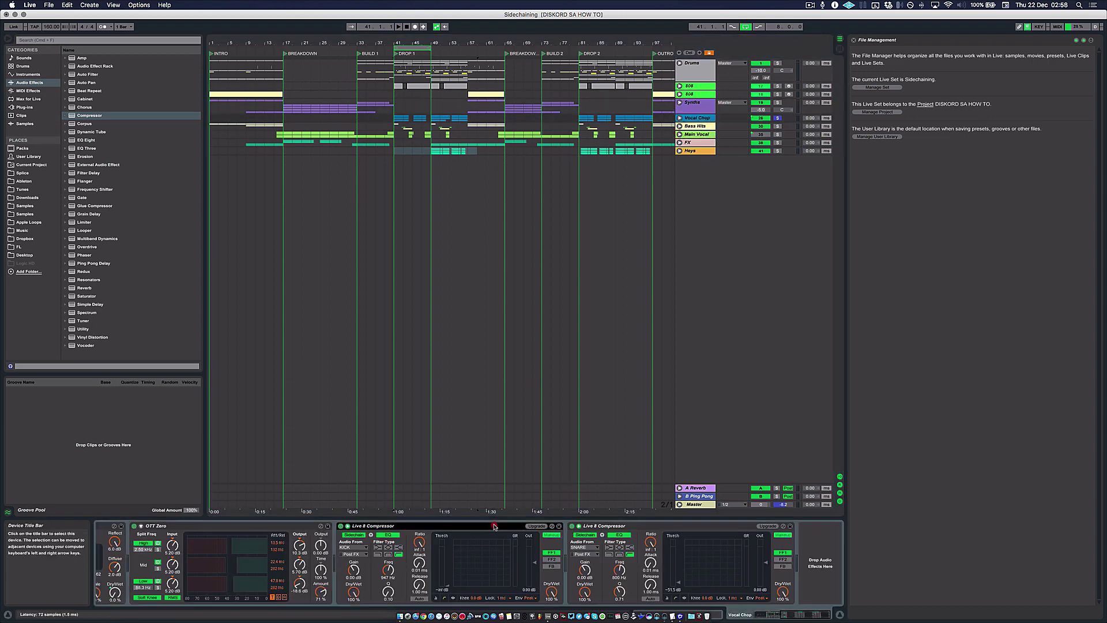
pyautogui.click(642, 525)
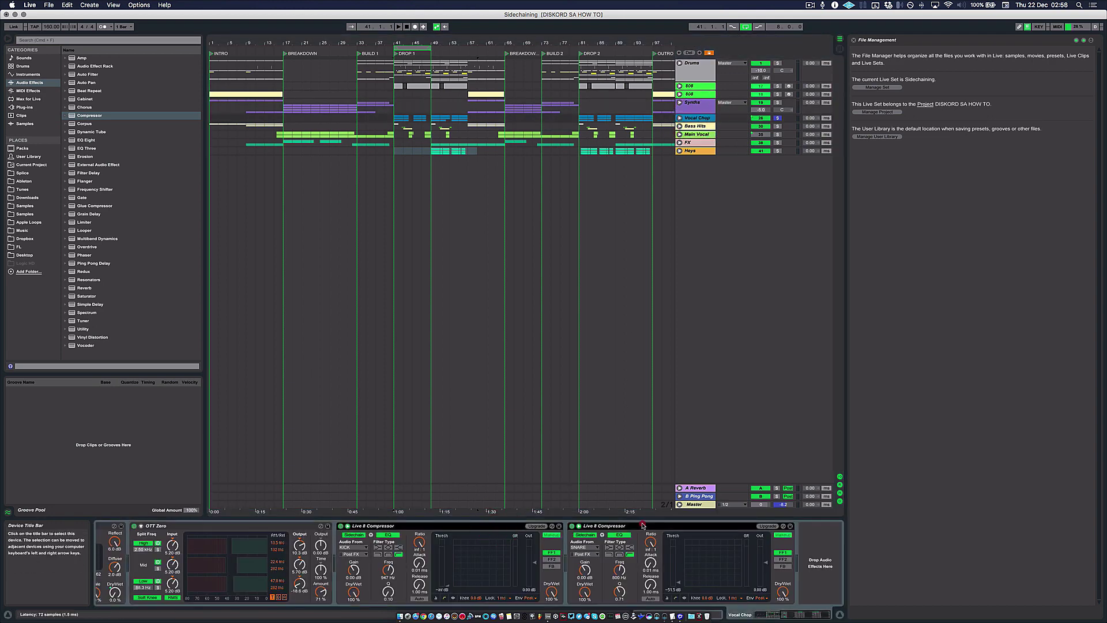
# - Select the Synths group and inspect its two compressors
pyautogui.click(703, 109)
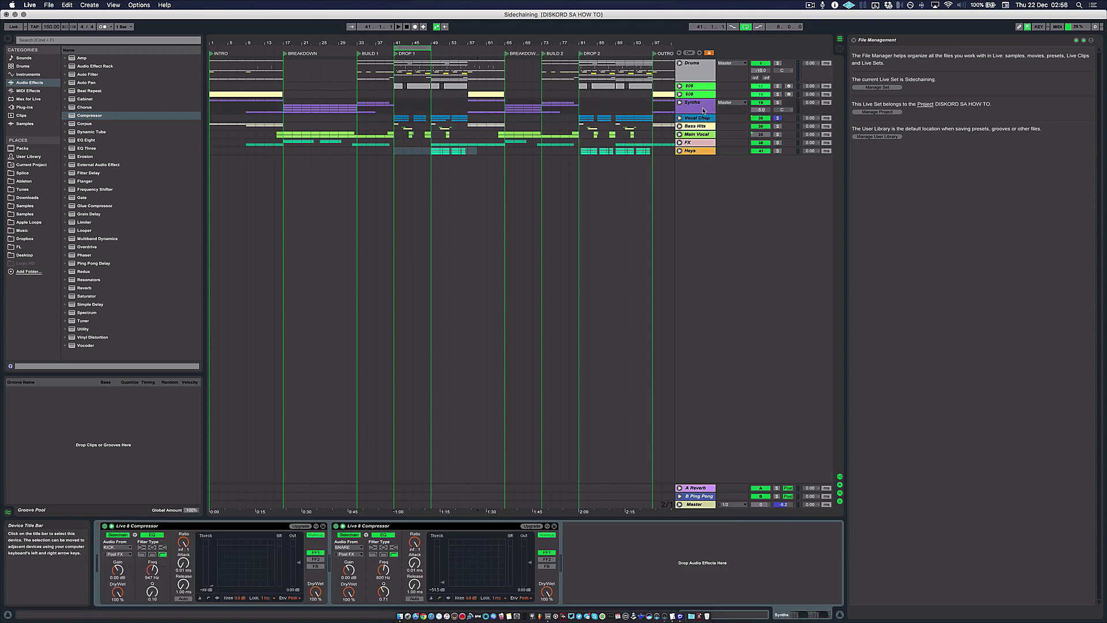
pyautogui.click(703, 126)
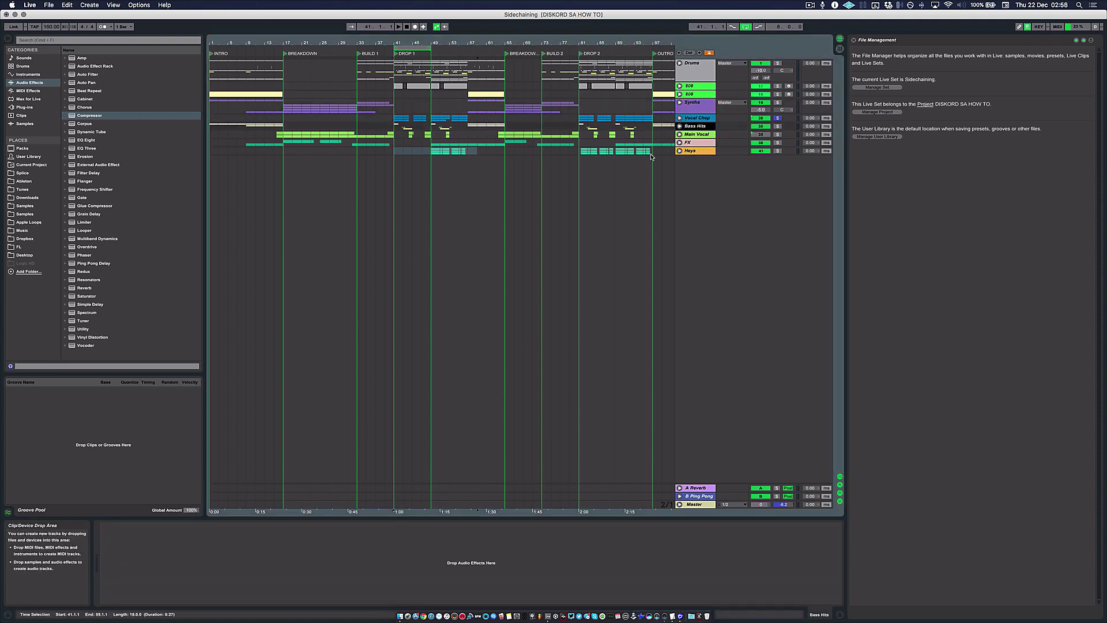
pyautogui.click(691, 113)
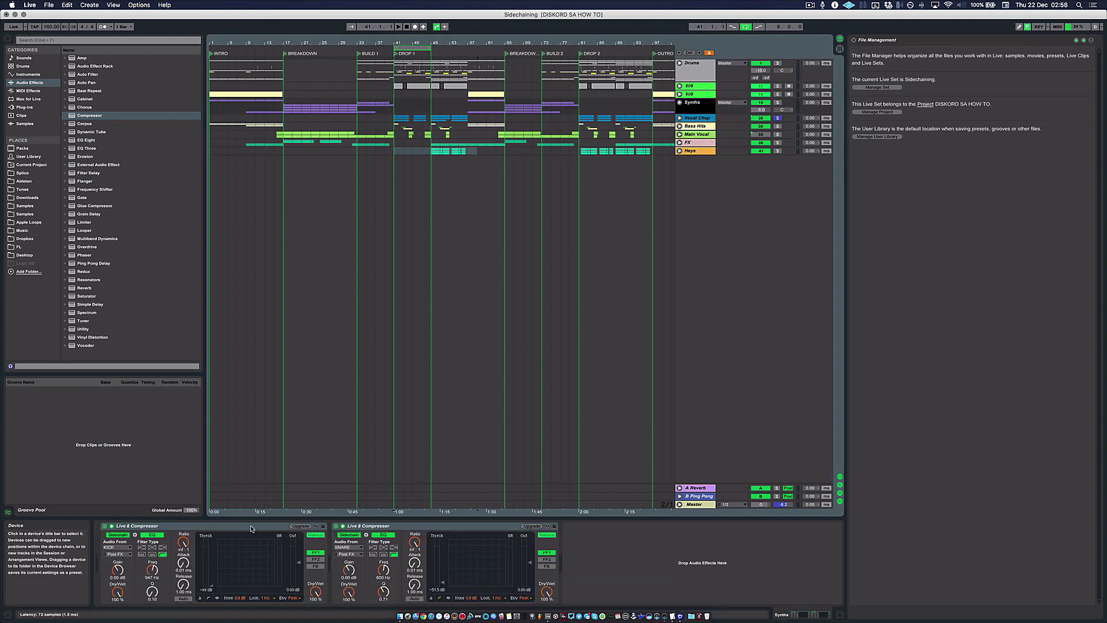
pyautogui.click(248, 524)
pyautogui.click(376, 526)
pyautogui.moveTo(283, 522); pyautogui.dragTo(741, 164)
# - Check the Bass Hits compressors, play with Vocal Chop unsoloed, and select the Heys lane
pyautogui.click(696, 126)
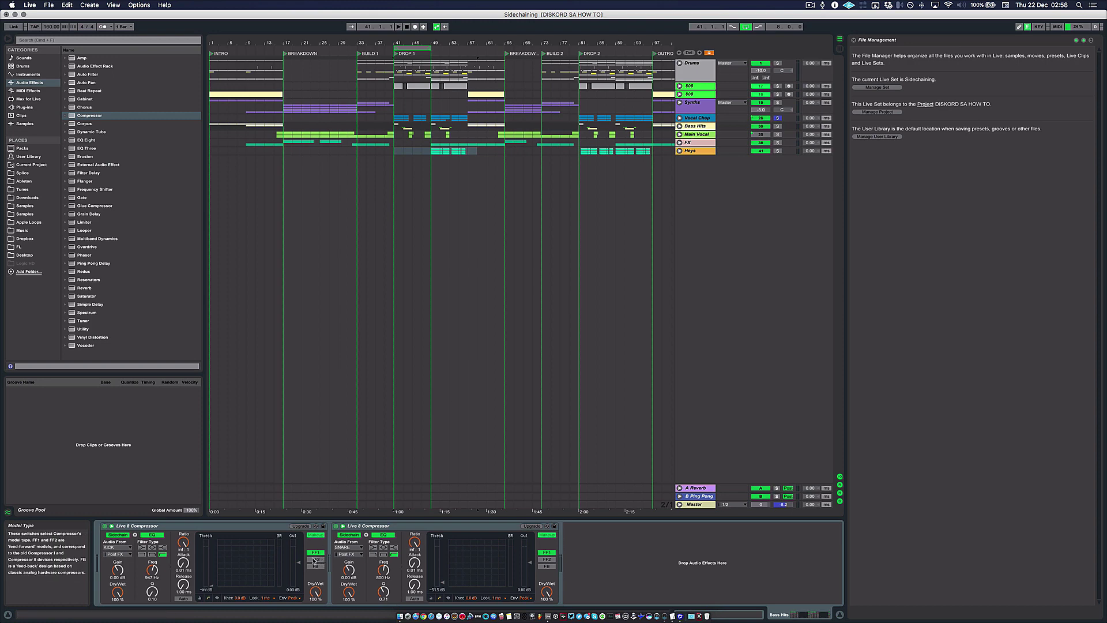
pyautogui.click(703, 137)
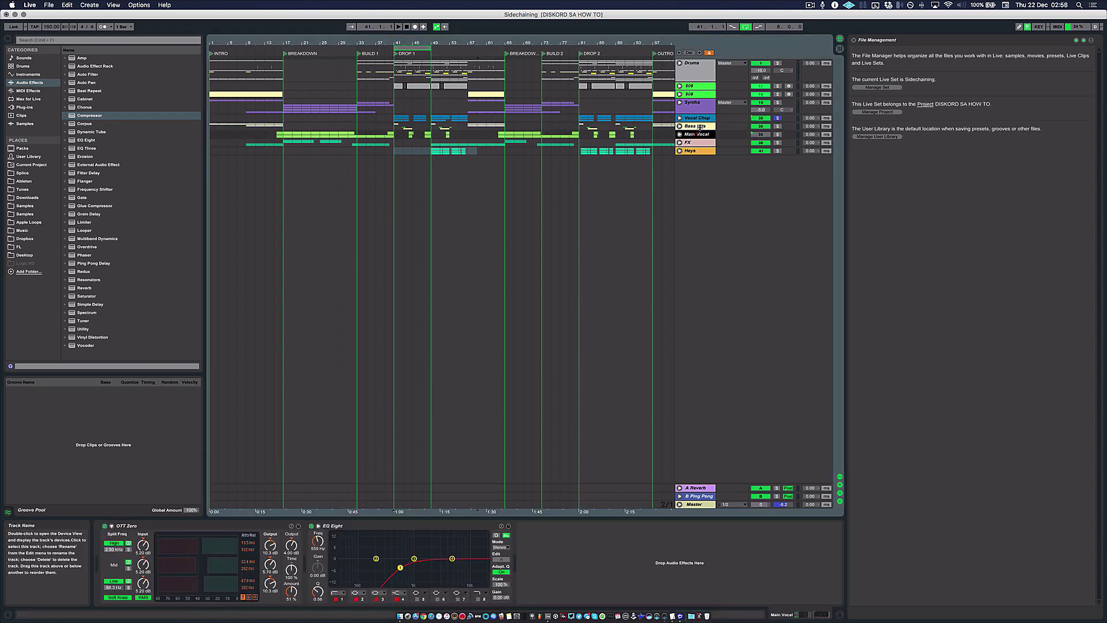
pyautogui.click(697, 125)
pyautogui.press('space')
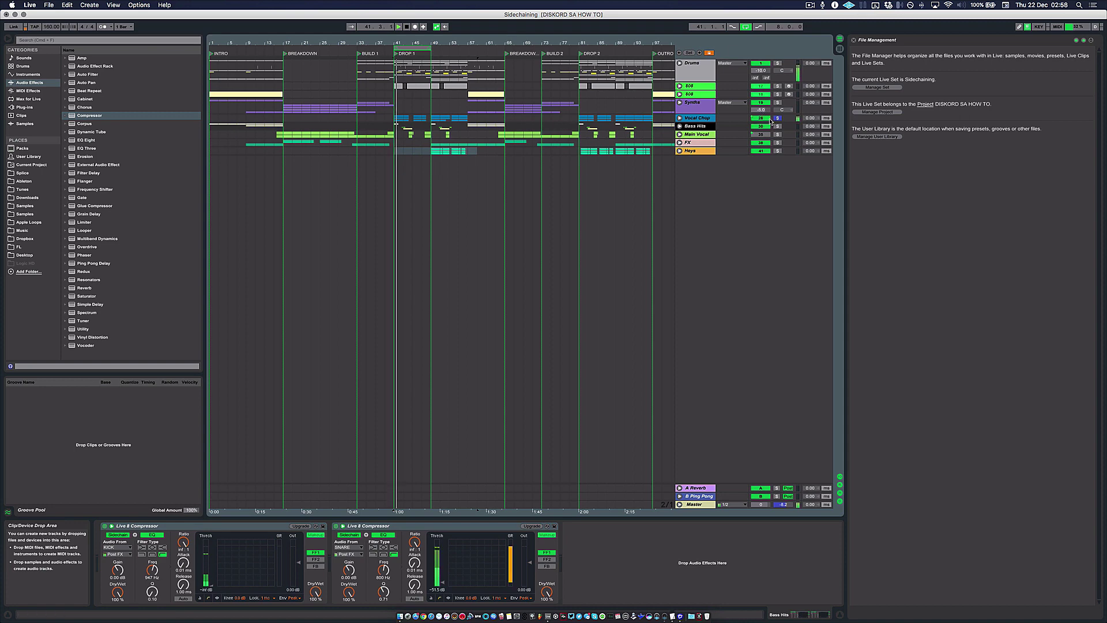
pyautogui.click(777, 117)
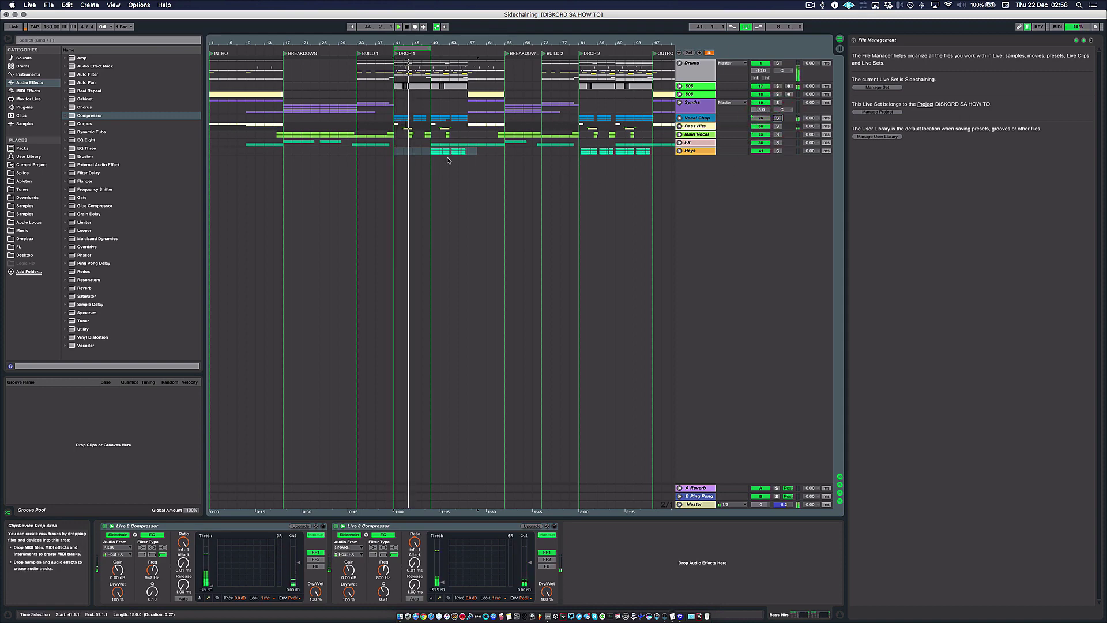
pyautogui.click(396, 153)
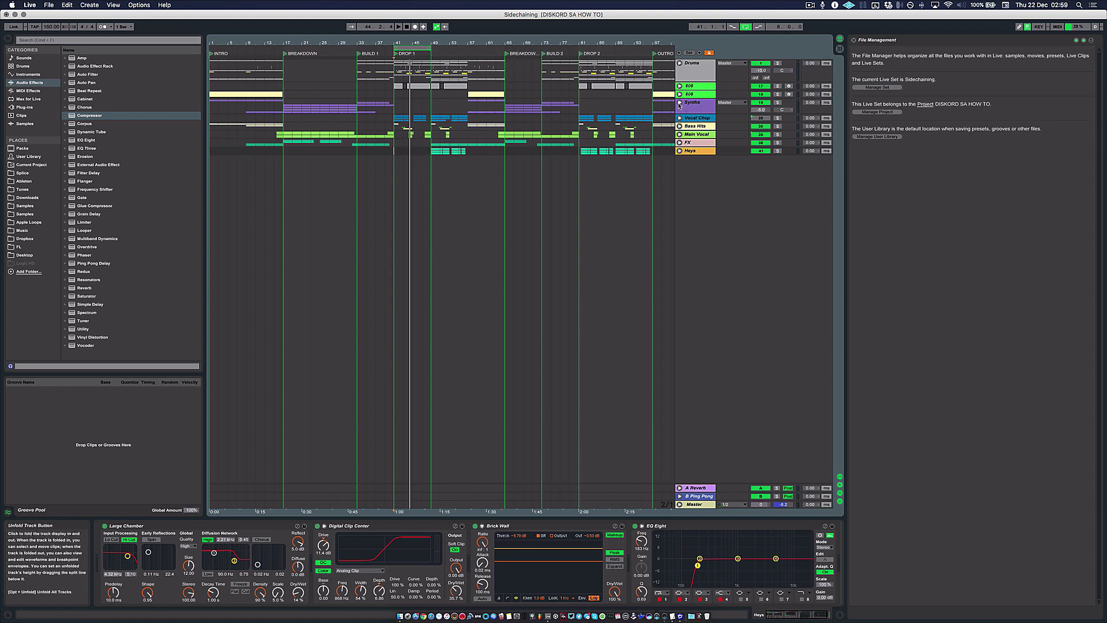
pyautogui.click(680, 103)
# - Unfold the Synths group and set the loop to bars 33–41, from BUILD 1 into DROP 1
pyautogui.click(680, 103)
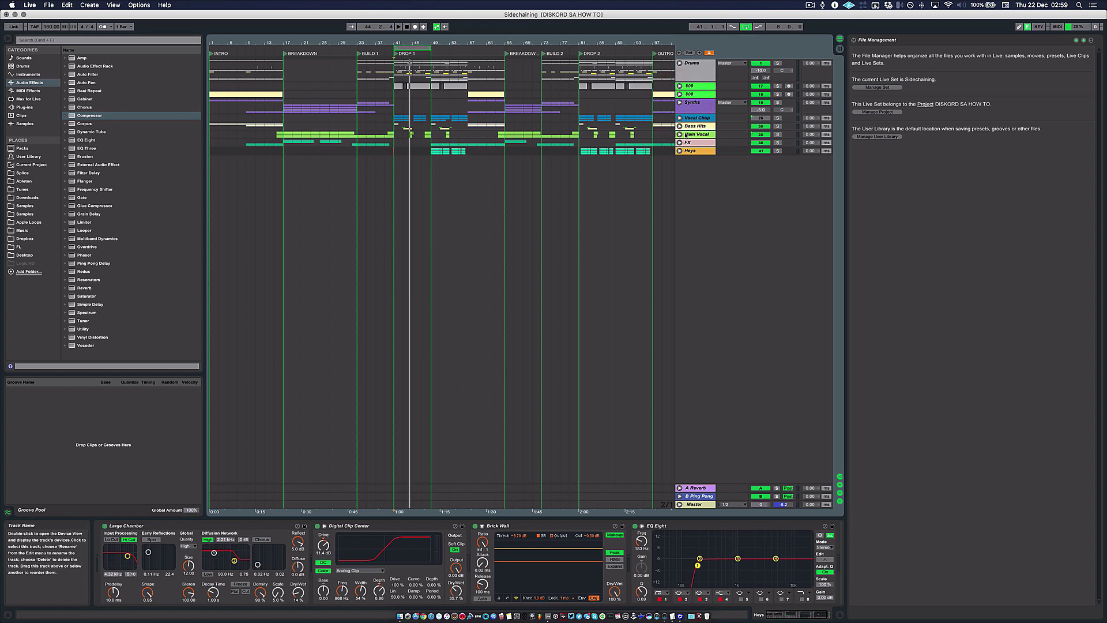
pyautogui.click(679, 103)
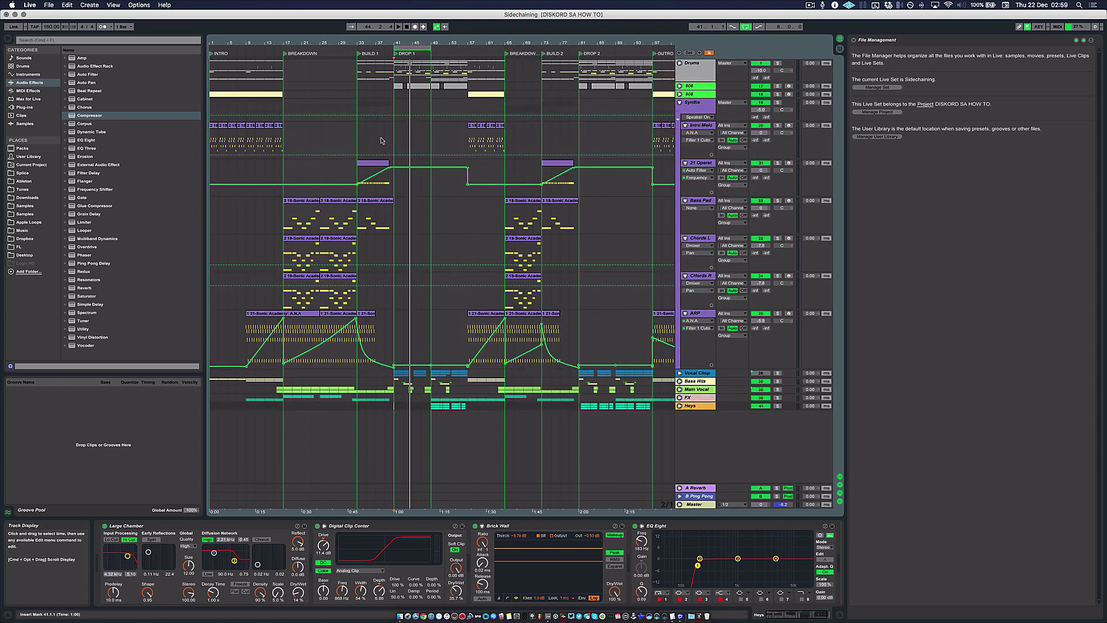
pyautogui.moveTo(394, 46); pyautogui.dragTo(362, 46)
pyautogui.scroll(3, 362, 46)
pyautogui.moveTo(515, 48); pyautogui.dragTo(439, 49)
# - Duplicate the Synths group's KICK-sidechained compressor and switch the first one off, soloing Bass Pad meanwhile
pyautogui.click(777, 200)
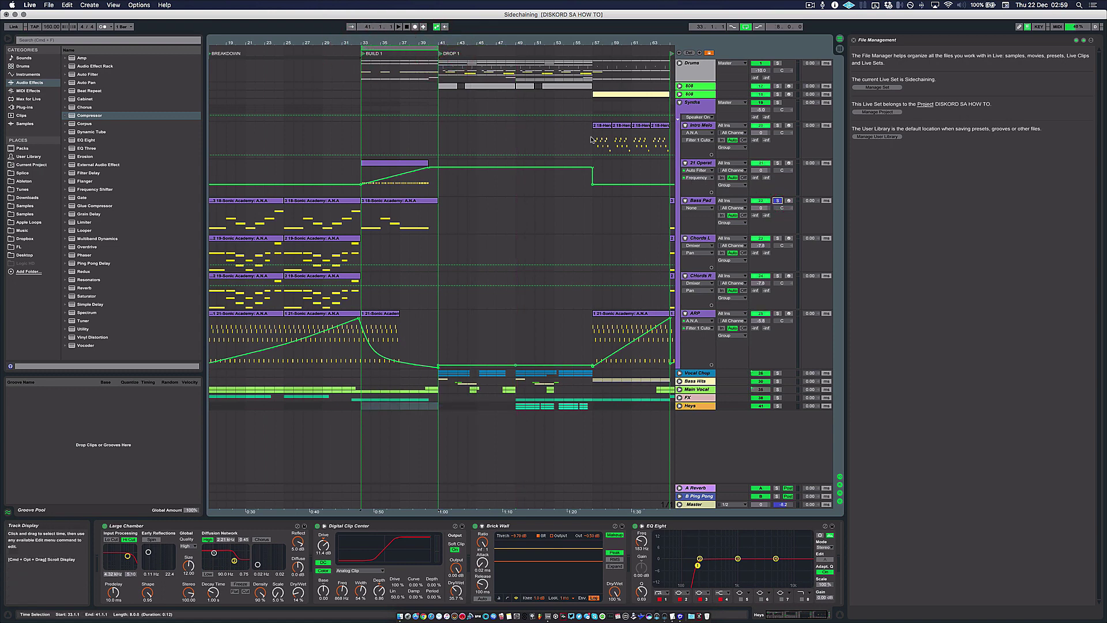
pyautogui.click(705, 202)
pyautogui.click(692, 102)
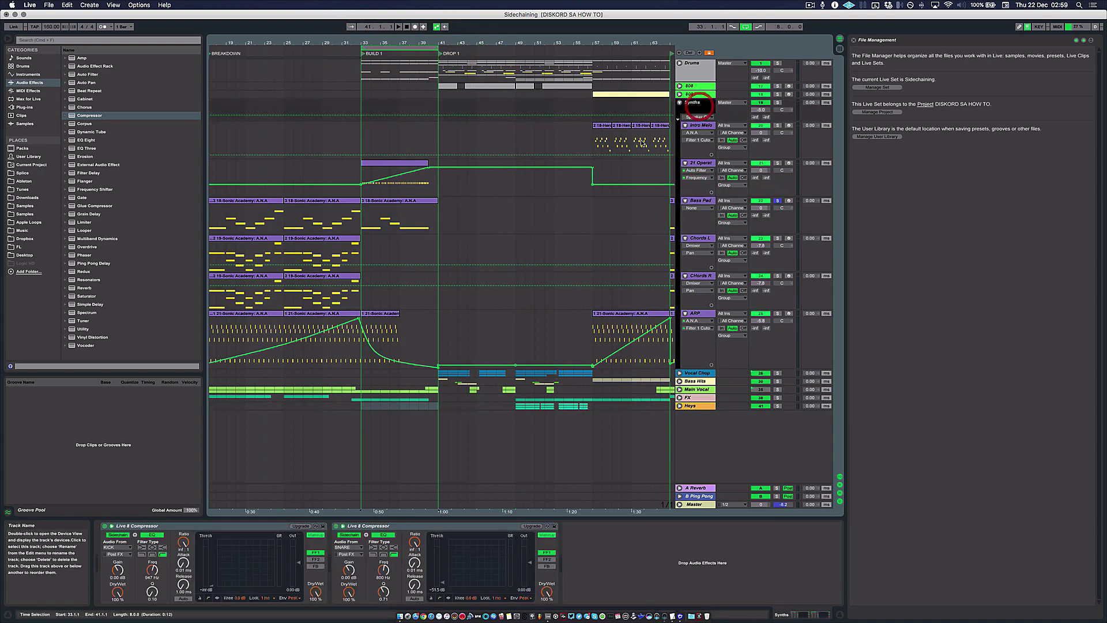
pyautogui.click(230, 522)
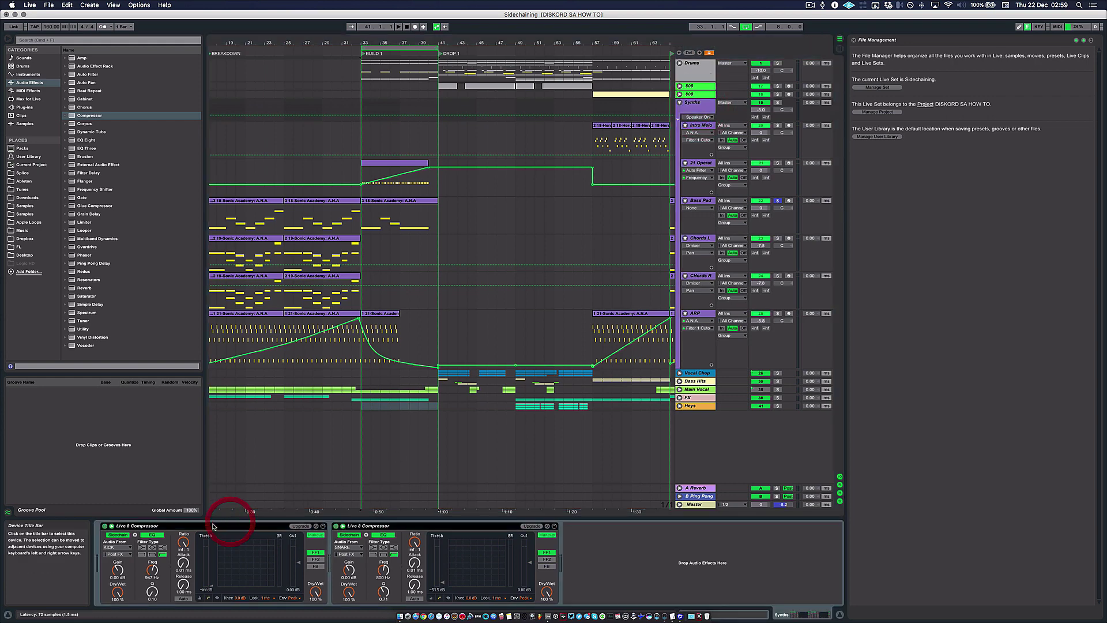
pyautogui.click(318, 544)
pyautogui.press('super+d')
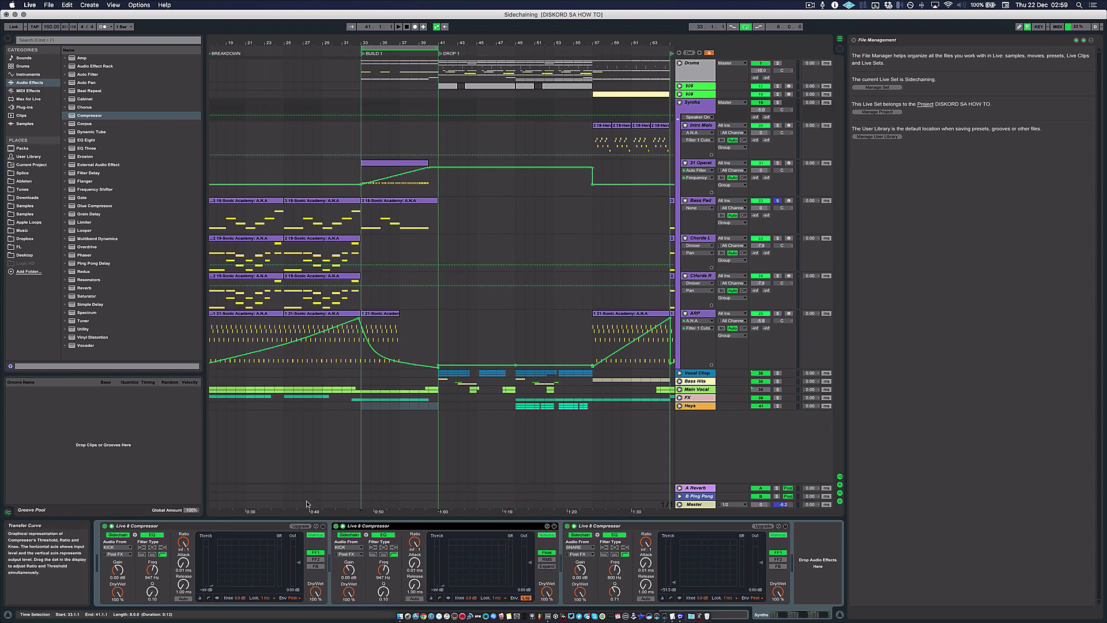
pyautogui.click(105, 526)
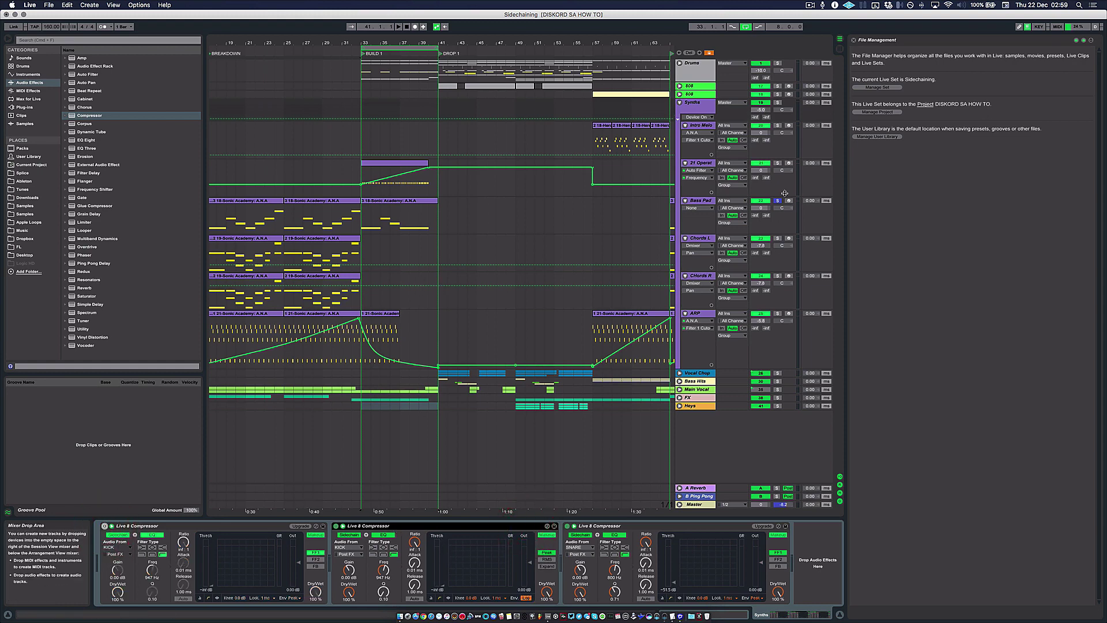
pyautogui.click(776, 200)
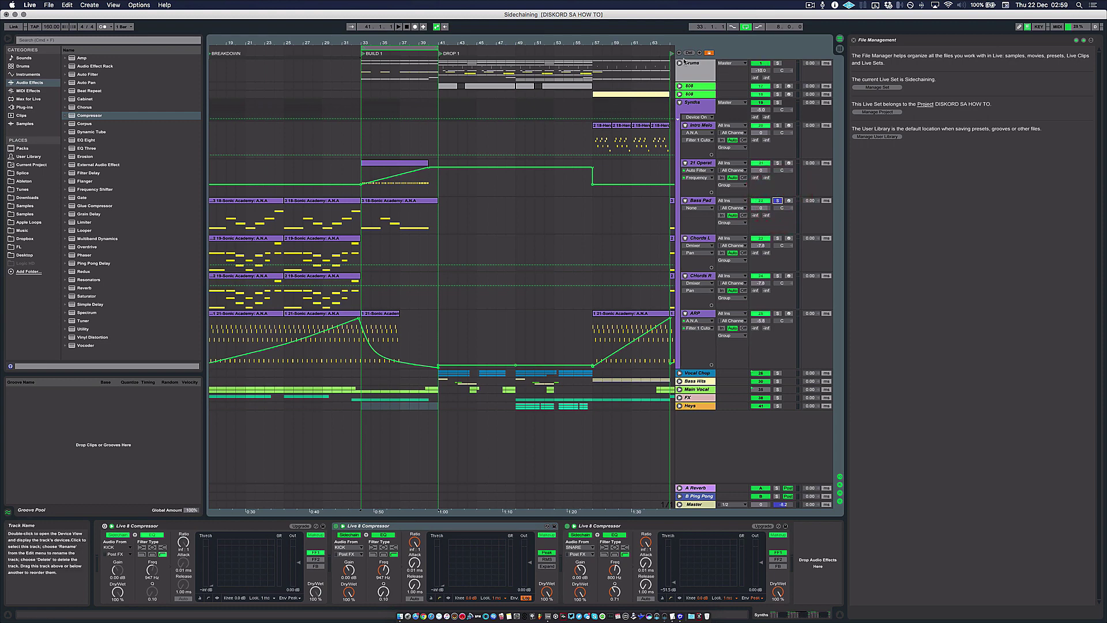
# - Unfold the Drums group and play the loop from bar 33, selecting the second compressor
pyautogui.click(679, 63)
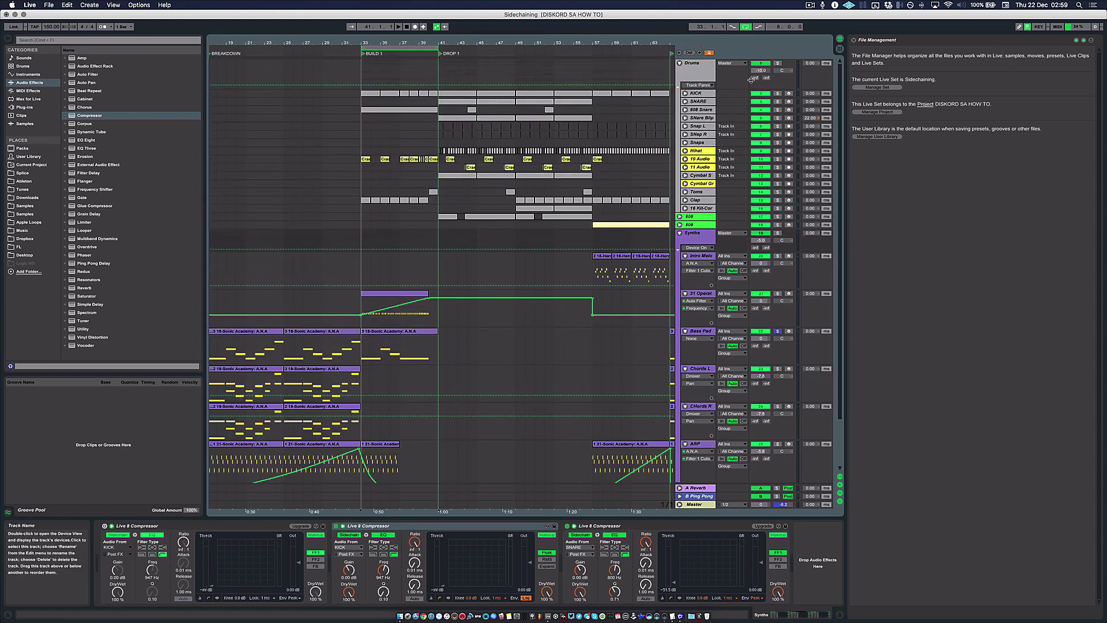
pyautogui.scroll(-3, 555, 243)
pyautogui.press('space')
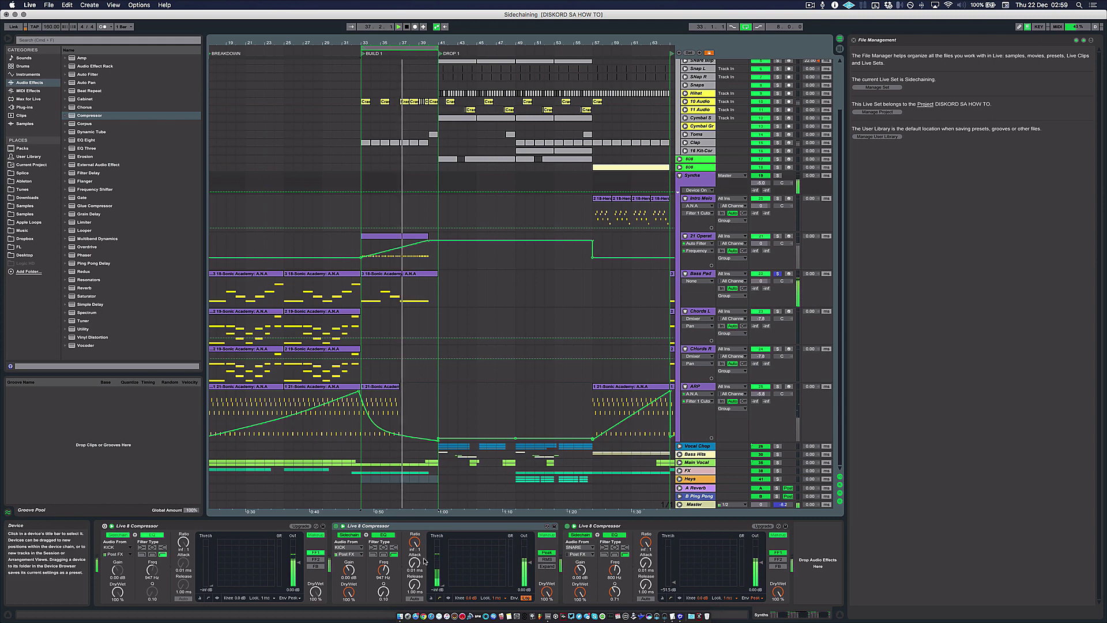
pyautogui.click(336, 525)
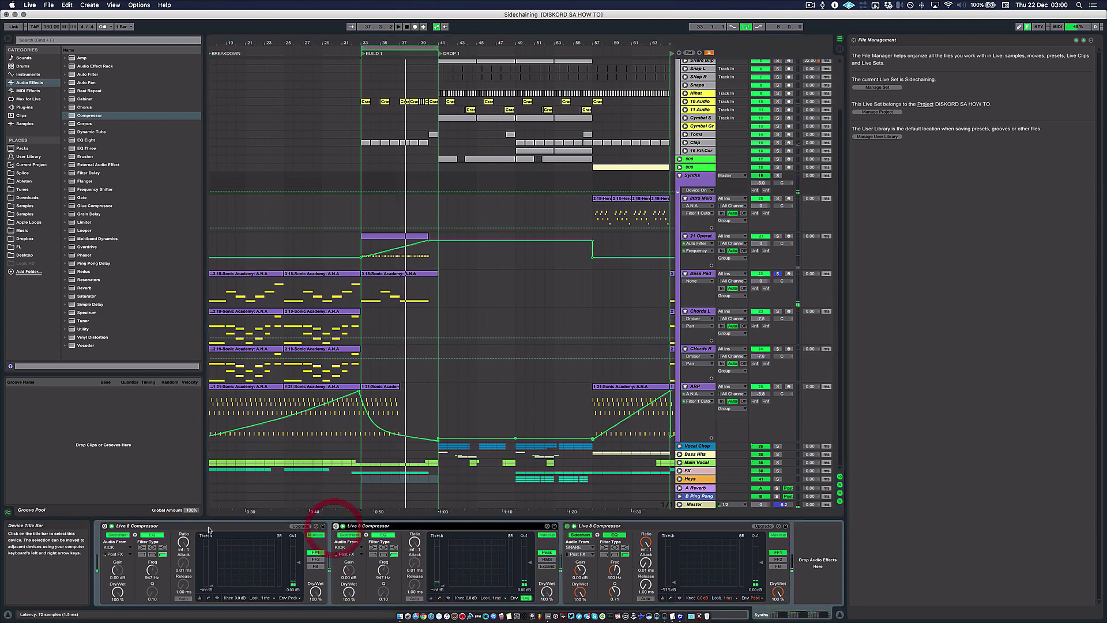
# - Select the Operator track's build clip and restart loop playback from bar 33
pyautogui.click(104, 526)
pyautogui.press('space')
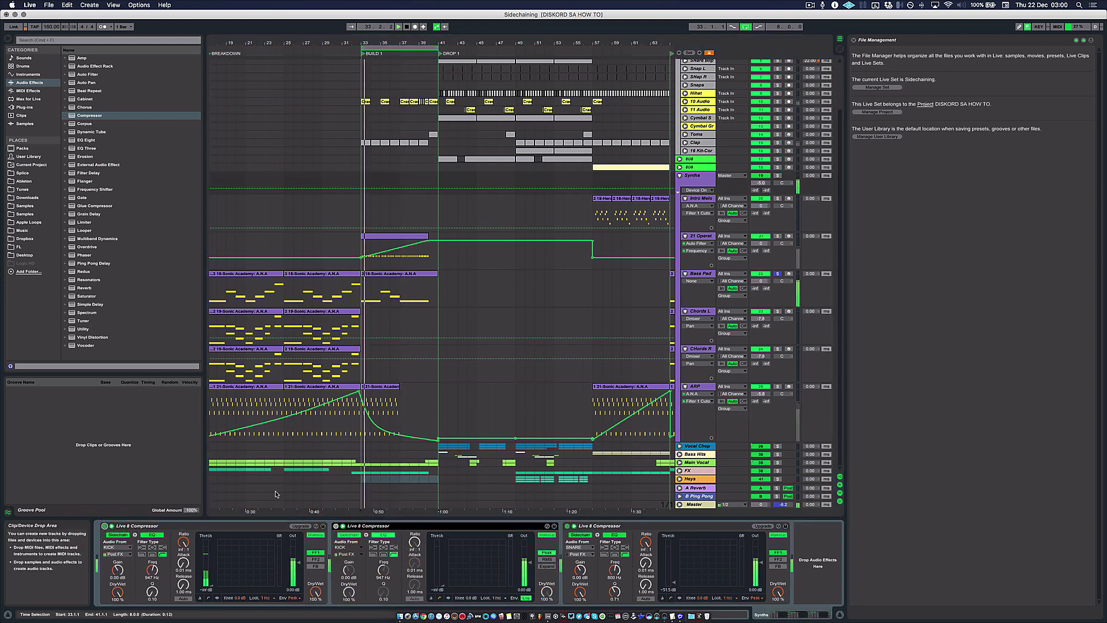
pyautogui.click(385, 236)
pyautogui.press('space')
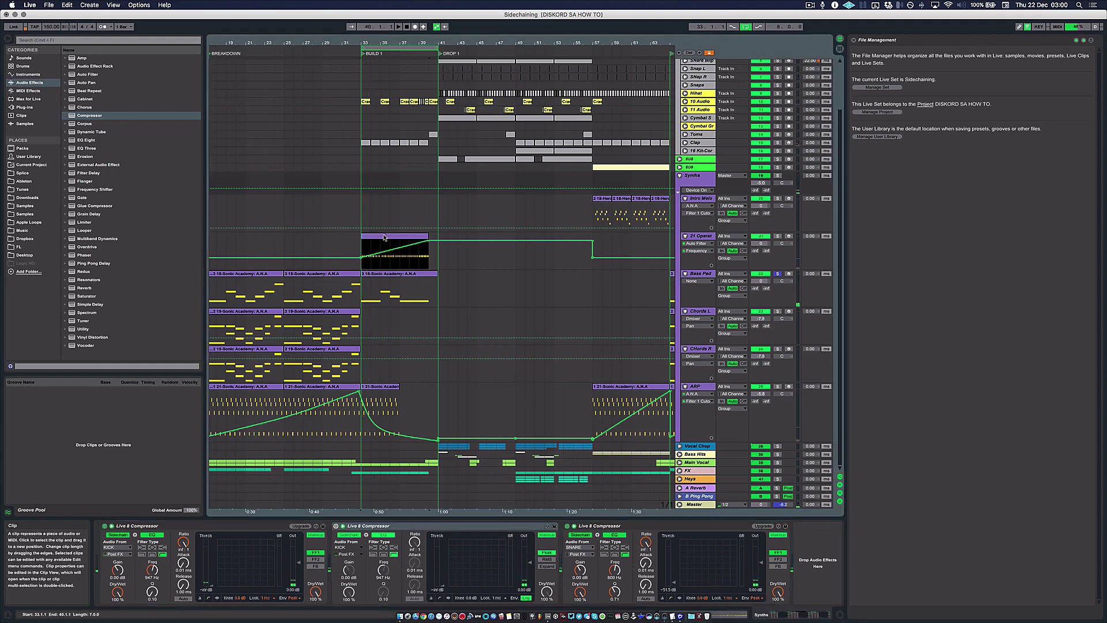
pyautogui.press('space')
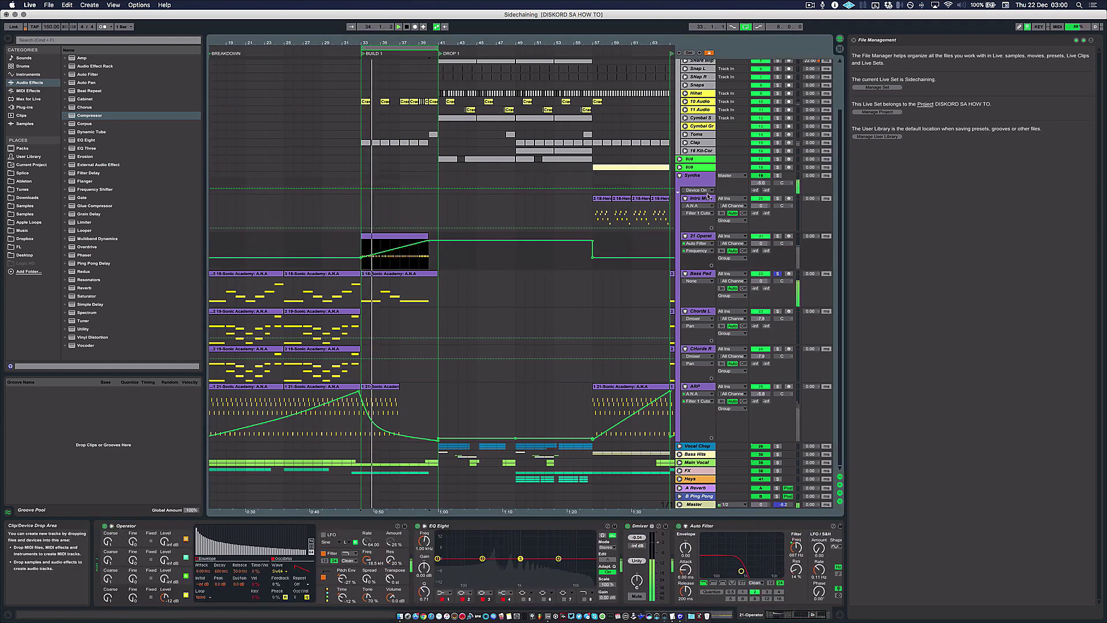
# - Review the Synths group's three compressors, adjusting release time and toggling the sidechain EQ filter
pyautogui.click(696, 178)
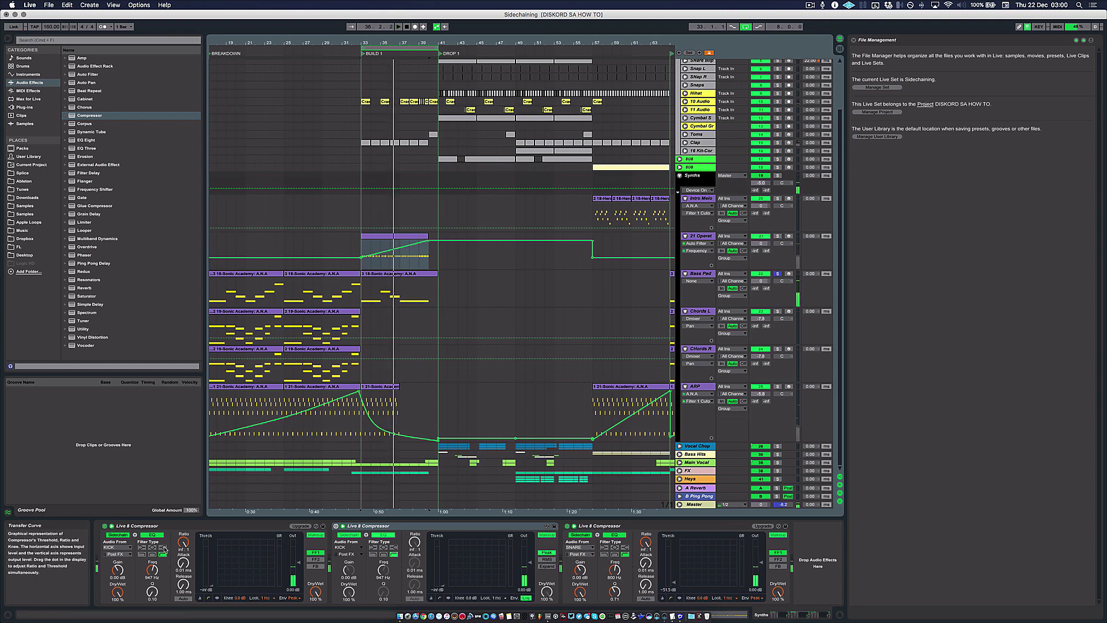
pyautogui.click(105, 525)
pyautogui.click(335, 525)
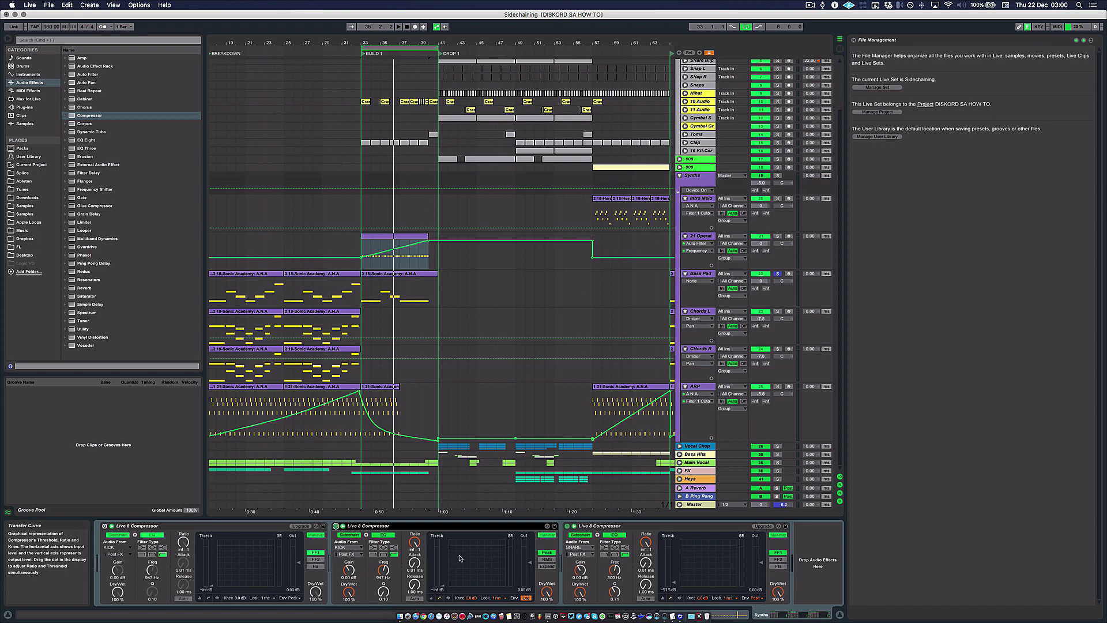
pyautogui.click(415, 584)
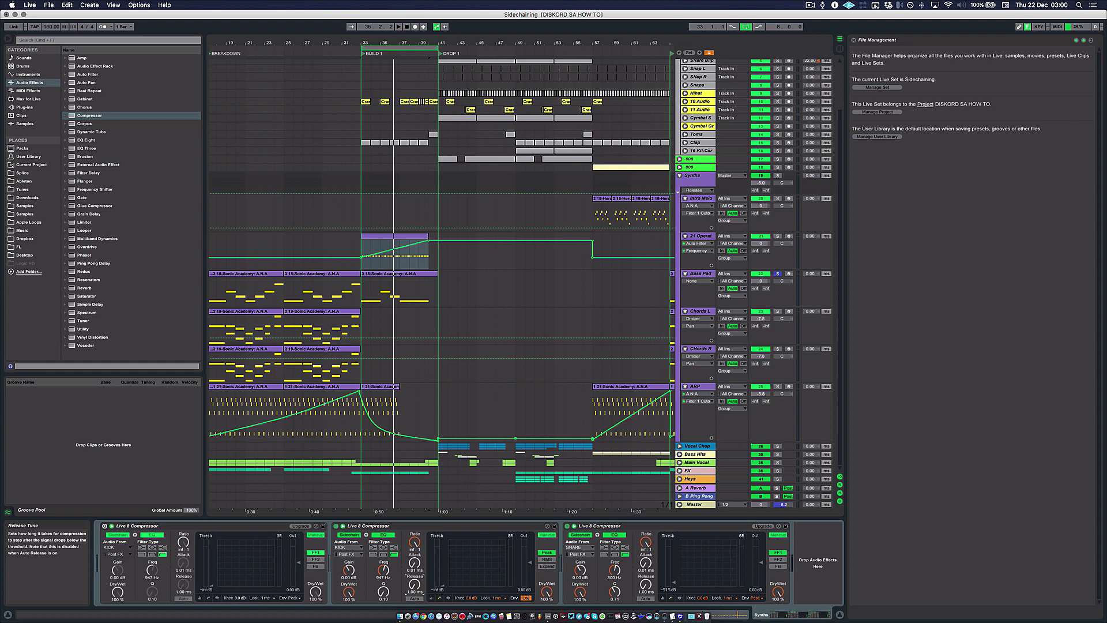
pyautogui.click(398, 529)
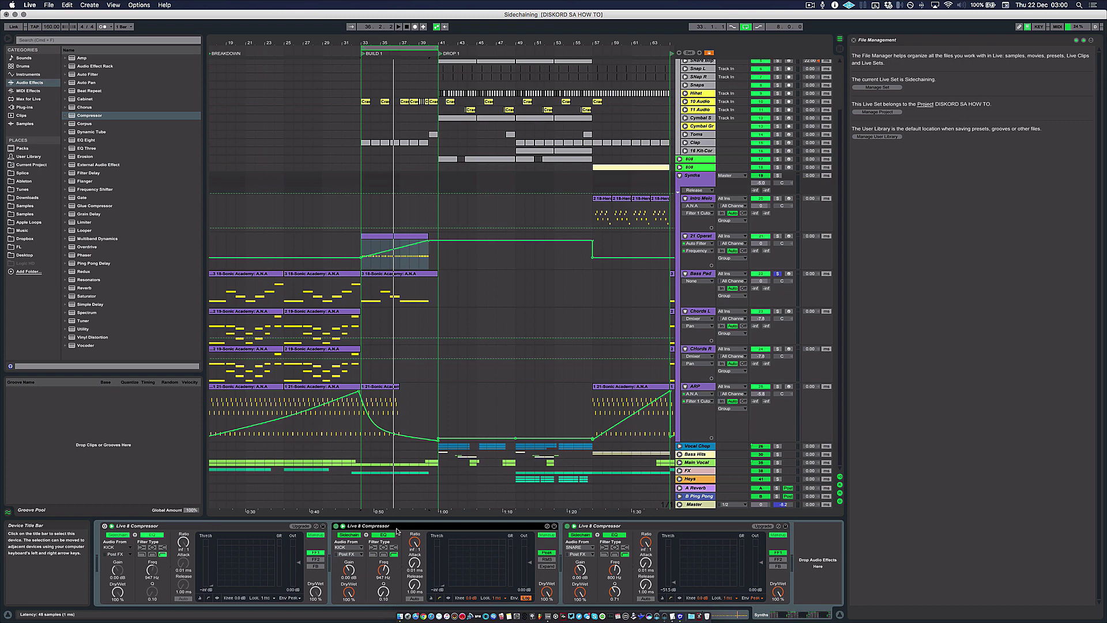
pyautogui.click(396, 526)
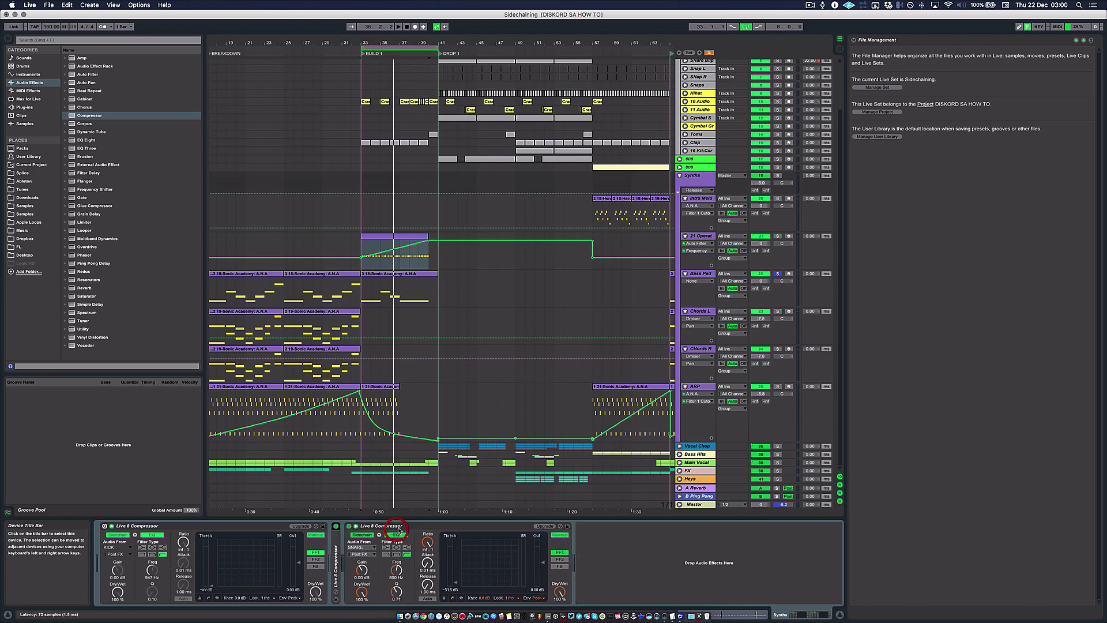
# - Delete the duplicate KICK compressor and show the Operator track's devices
pyautogui.click(387, 527)
pyautogui.press('Delete')
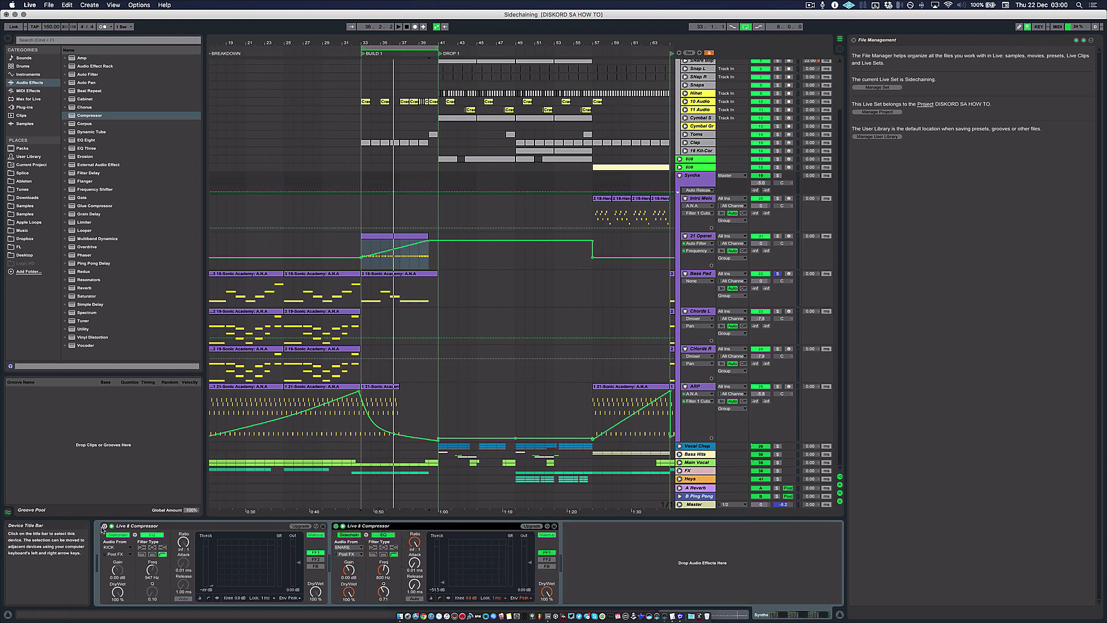
pyautogui.click(185, 523)
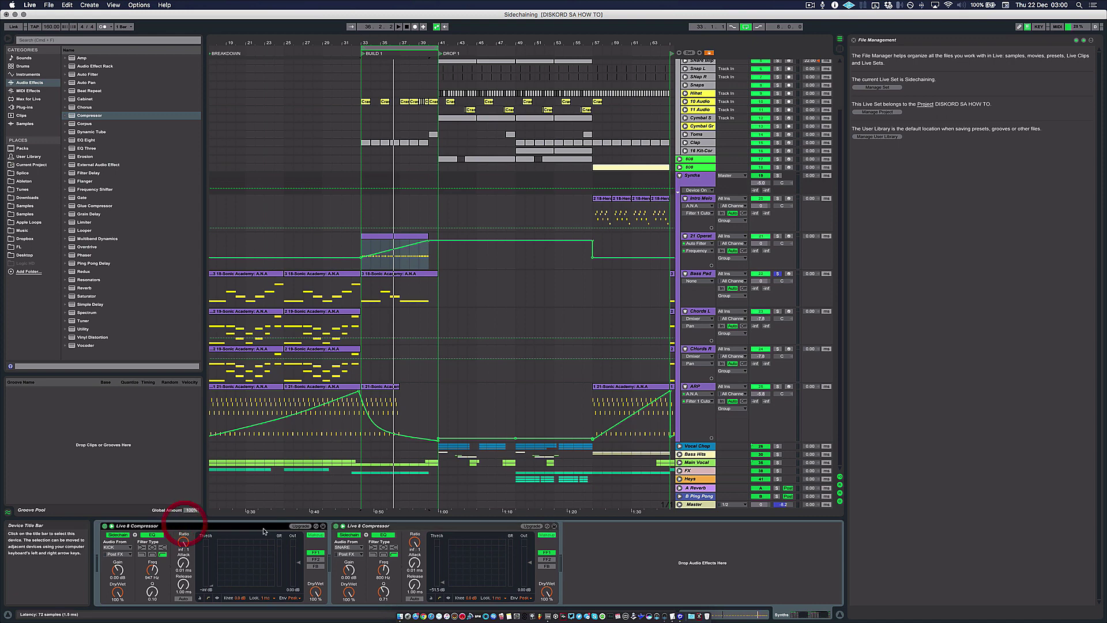
pyautogui.click(394, 238)
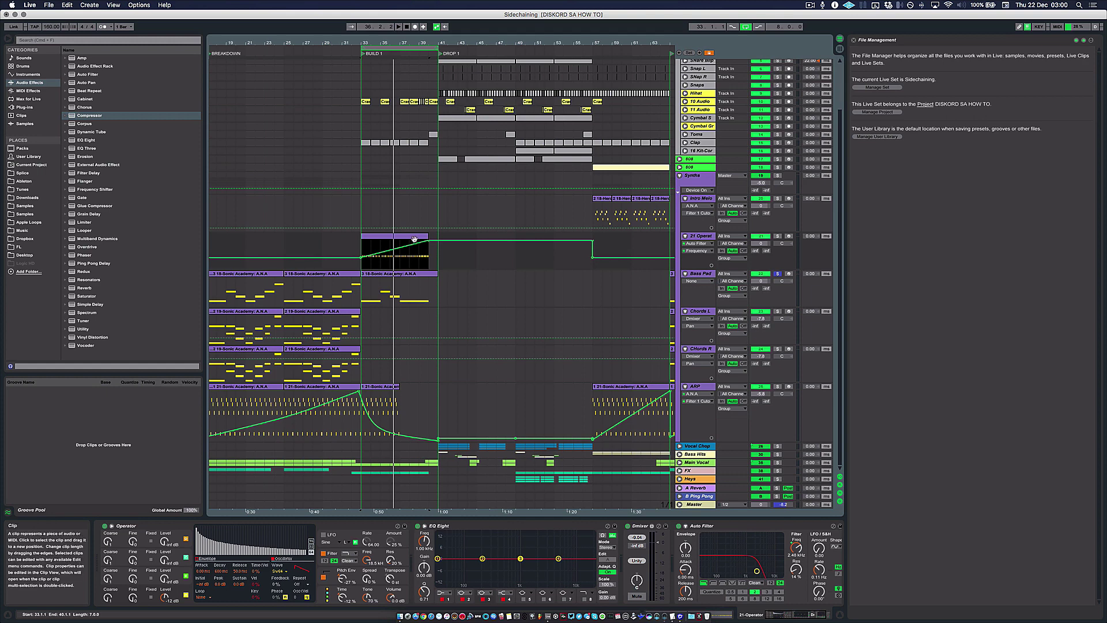
# - Move the start position to bar 17, try bar 29, then return it to bar 17
pyautogui.scroll(-5, 403, 241)
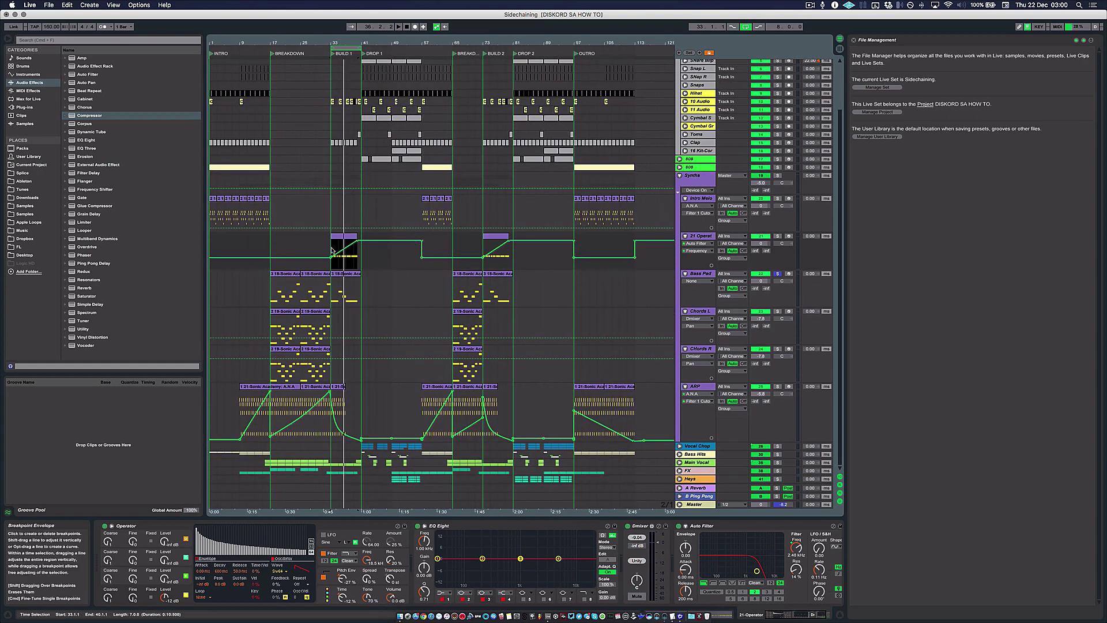
pyautogui.scroll(2, 336, 246)
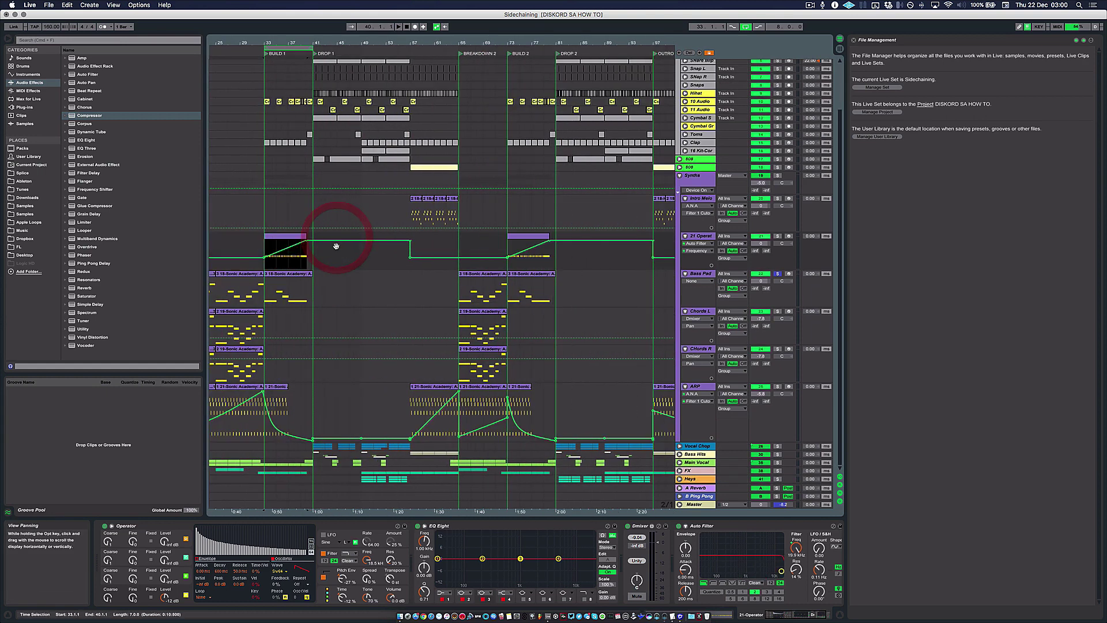
pyautogui.hscroll(-6, 336, 246)
pyautogui.scroll(1, 308, 277)
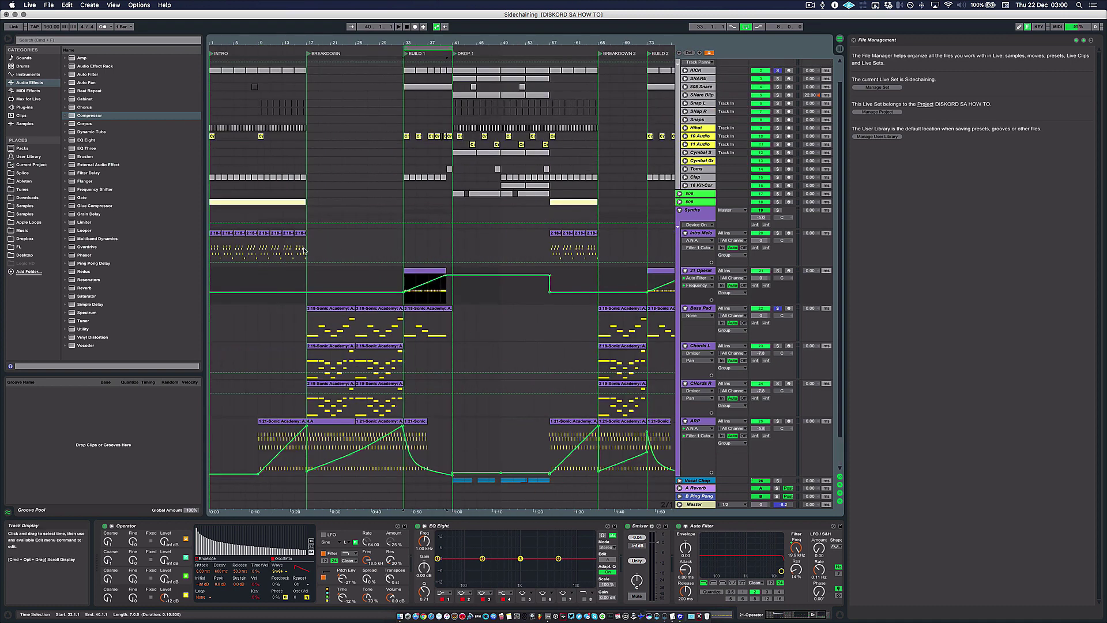
pyautogui.click(308, 278)
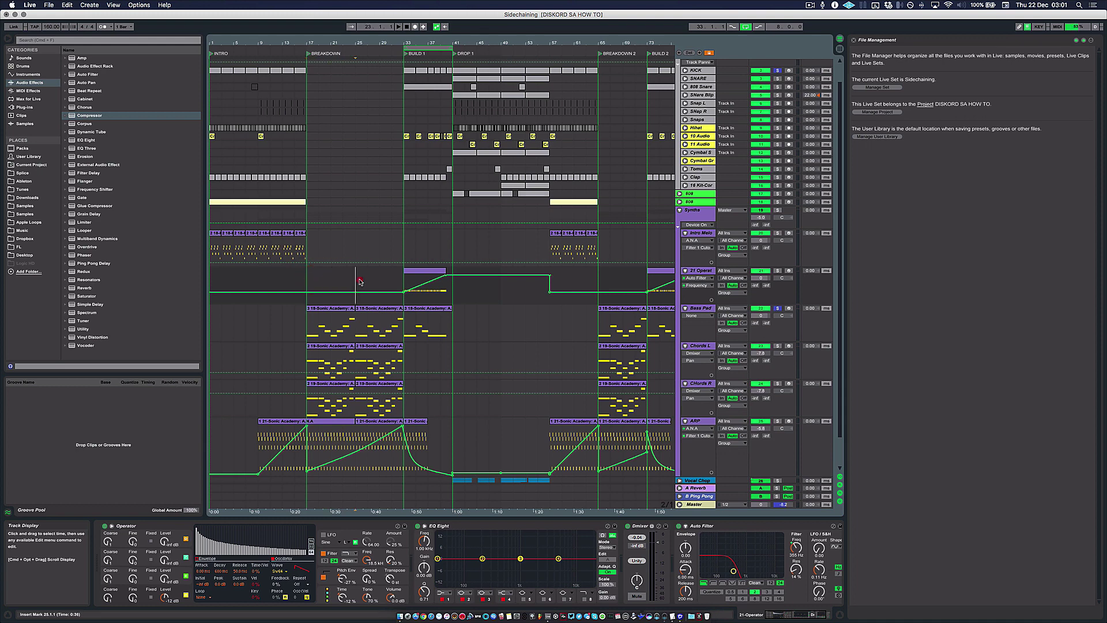
pyautogui.click(376, 282)
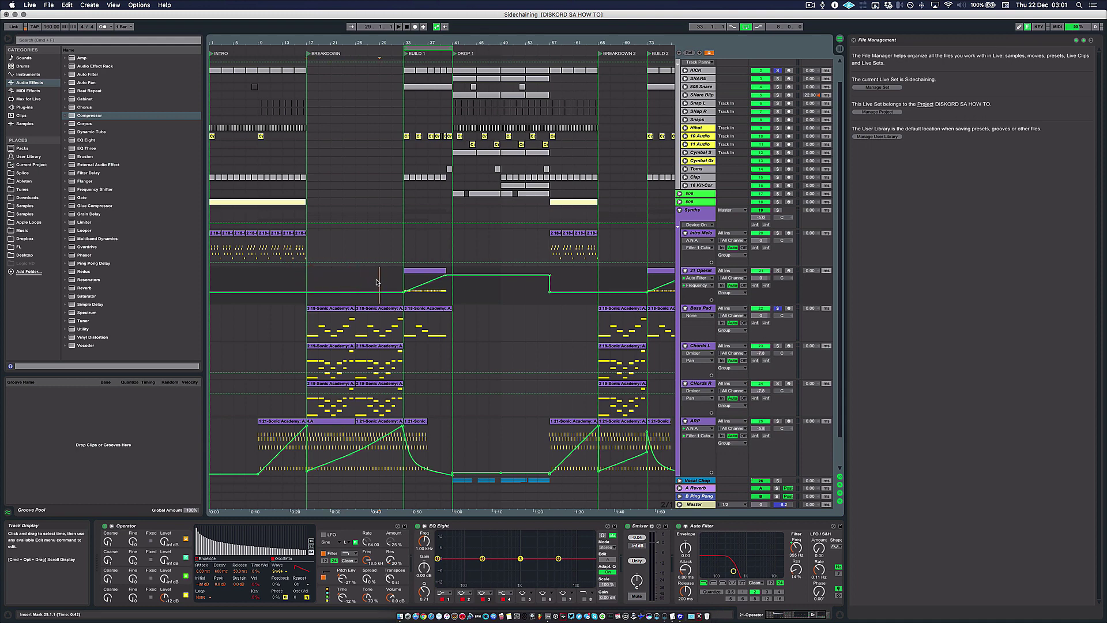
pyautogui.click(310, 283)
# - Loop bars 41–49 on the Operator clip, solo Drums and play the drop from bar 41
pyautogui.click(420, 270)
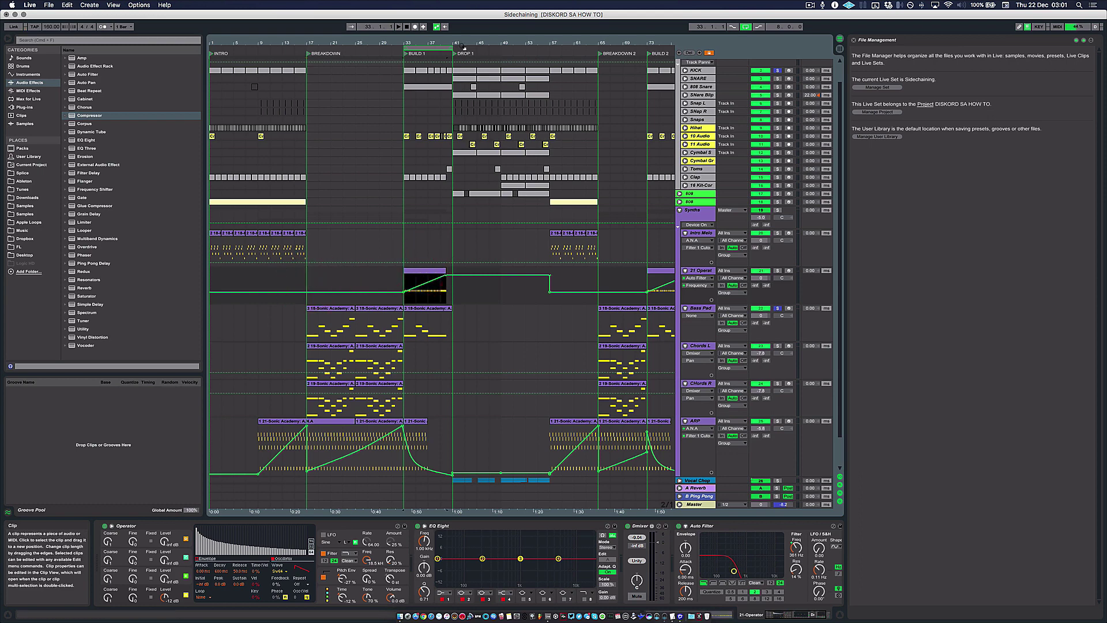
pyautogui.moveTo(464, 43); pyautogui.dragTo(515, 48)
pyautogui.moveTo(374, 49); pyautogui.dragTo(445, 49)
pyautogui.scroll(2, 778, 67)
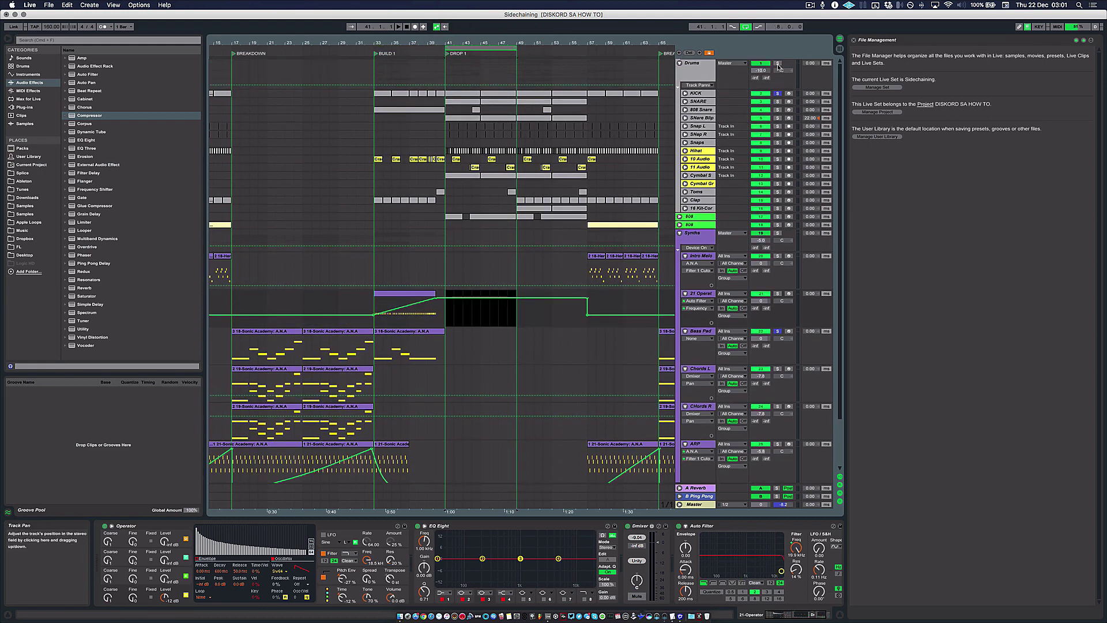
pyautogui.click(777, 64)
pyautogui.press('space')
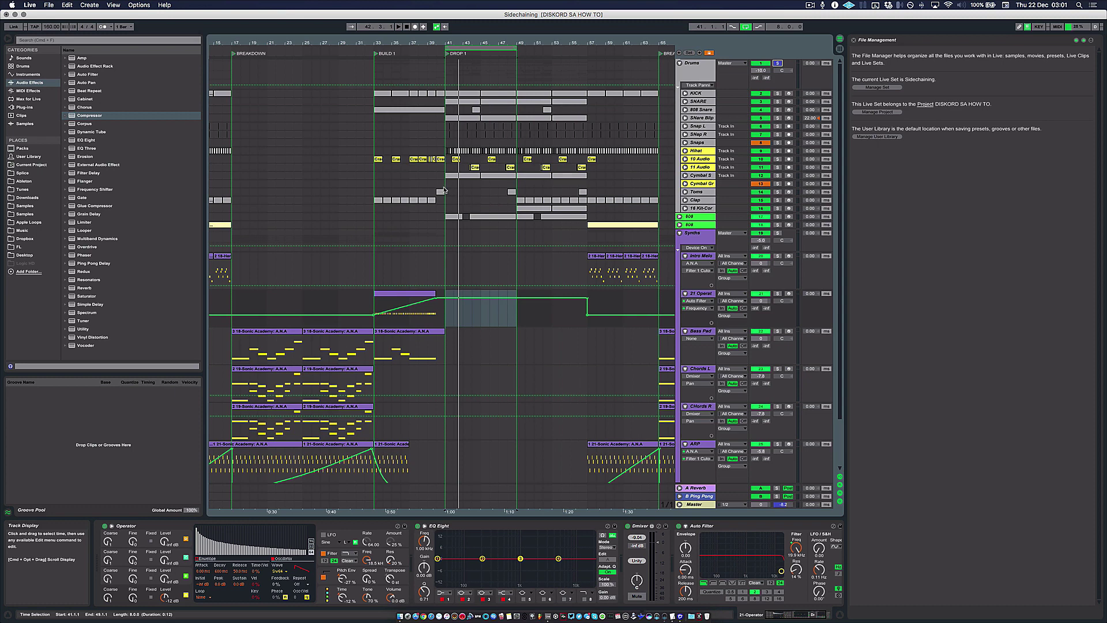
pyautogui.click(443, 309)
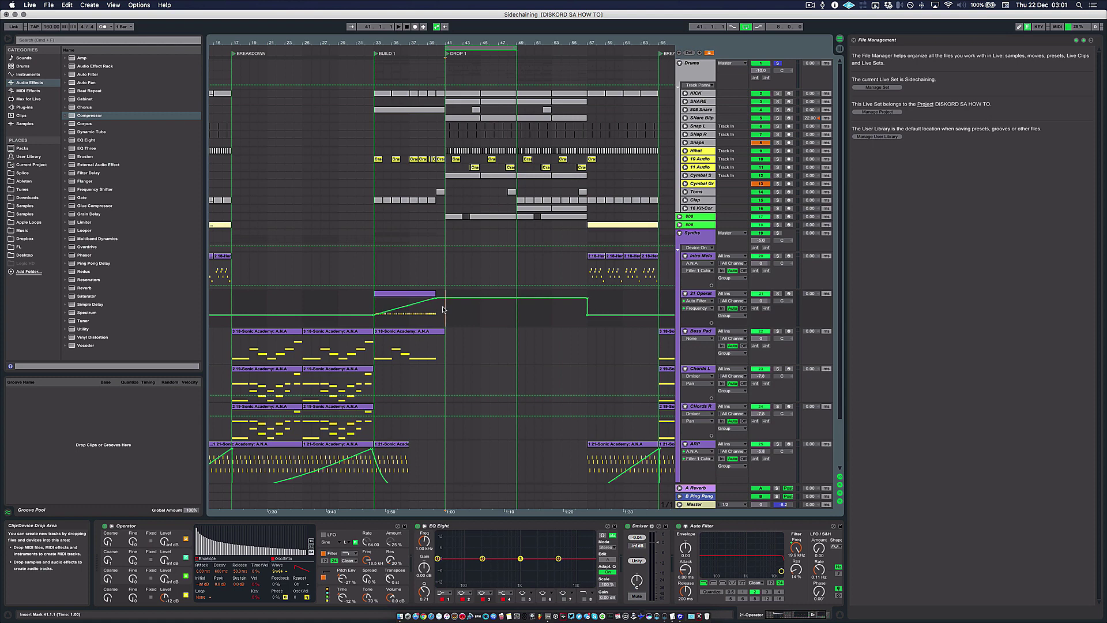
pyautogui.scroll(-3, 455, 311)
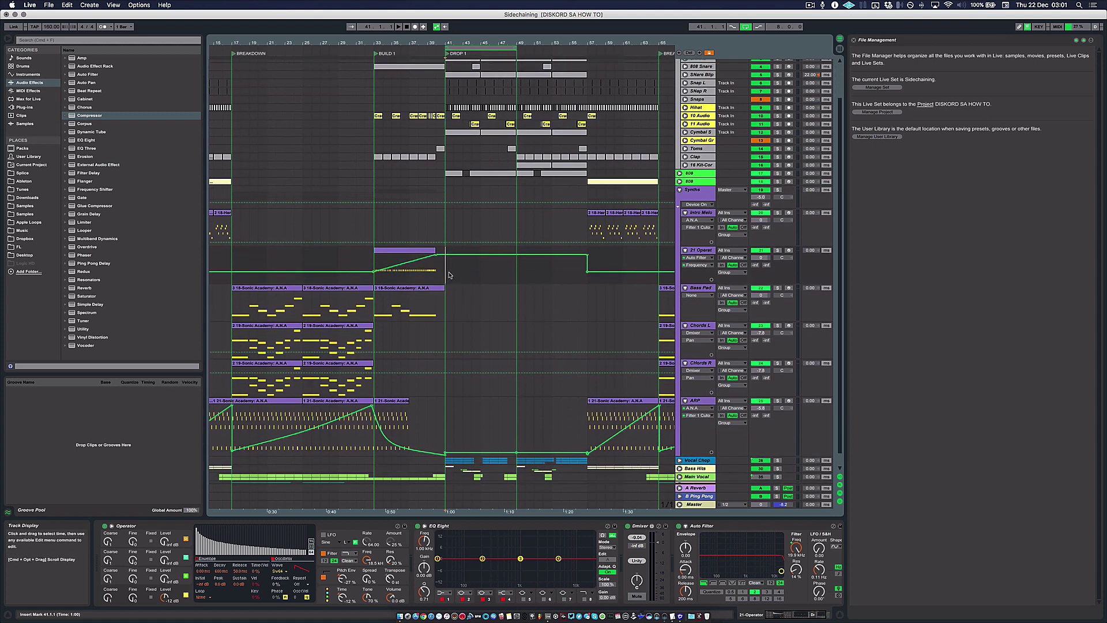
# - Inspect the Main Vocal, Vocal Chop and Bass Hits tracks' sidechain compressors
pyautogui.click(398, 257)
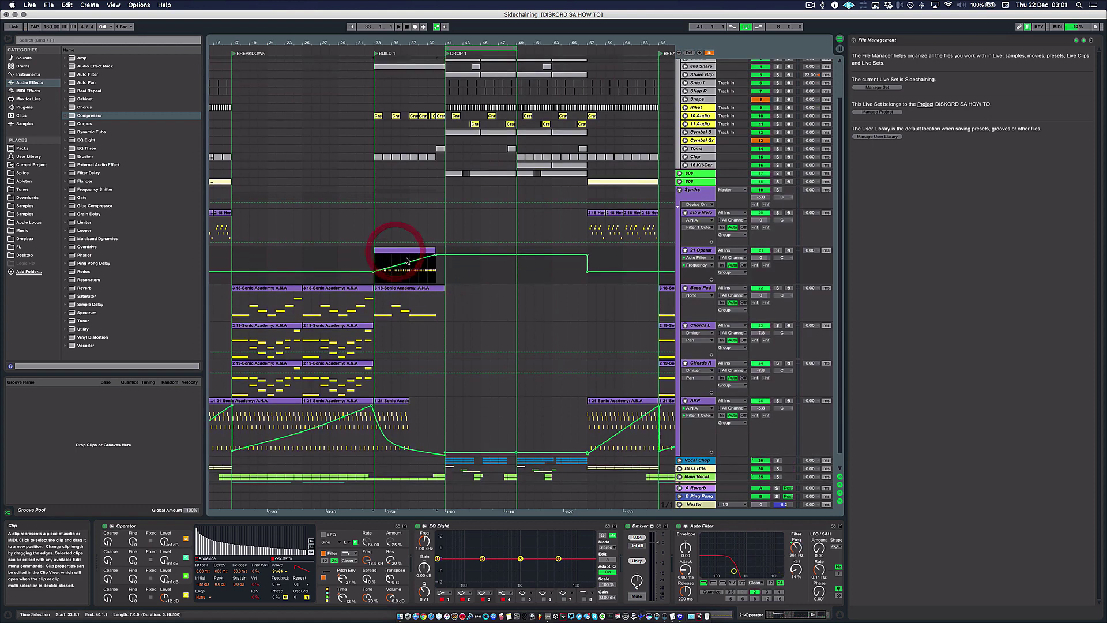
pyautogui.hscroll(-3, 455, 276)
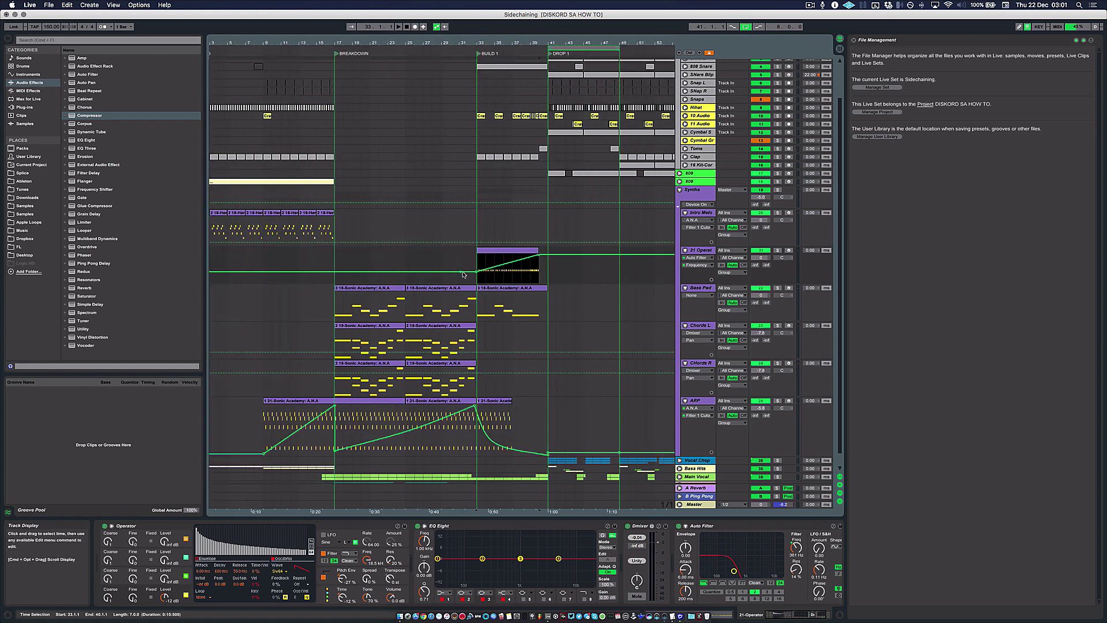
pyautogui.click(698, 463)
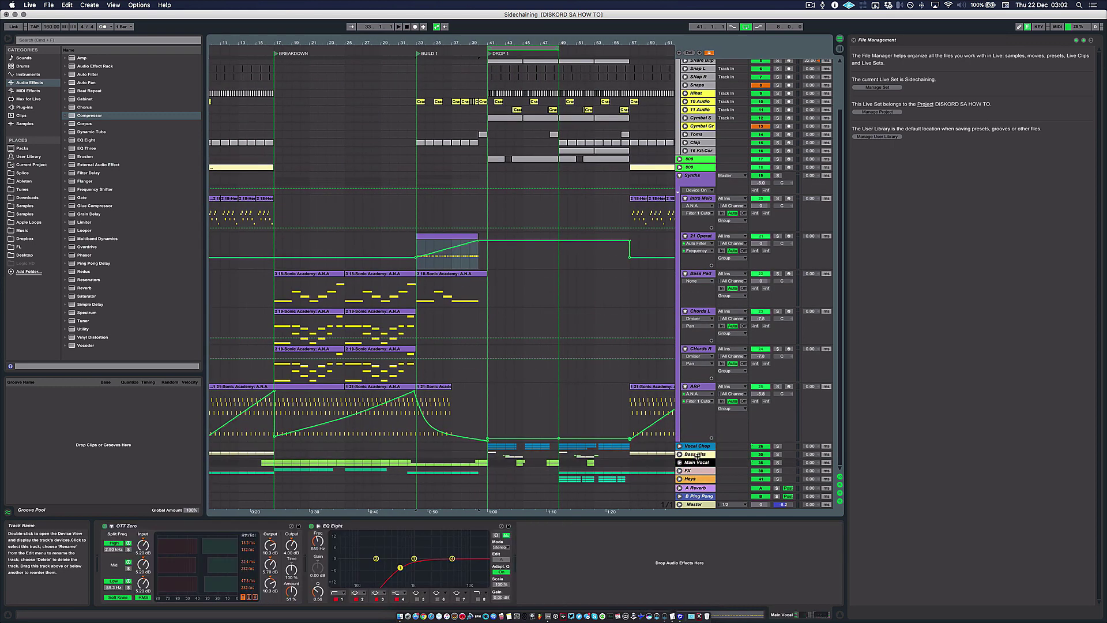
pyautogui.click(697, 455)
pyautogui.click(697, 445)
pyautogui.click(698, 454)
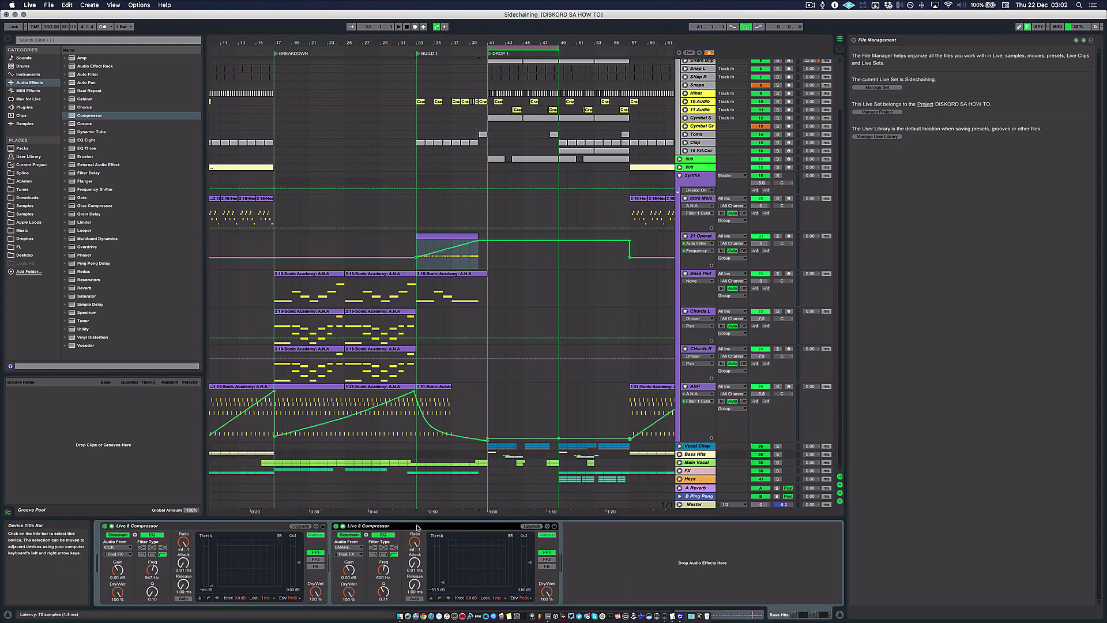
pyautogui.click(695, 440)
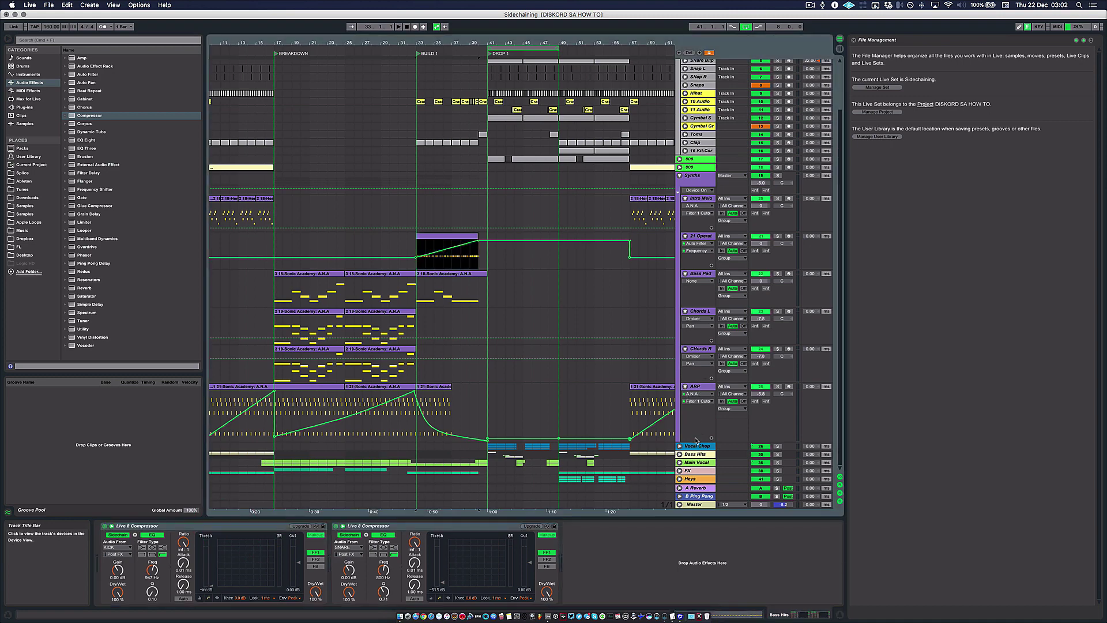
# - Collapse all tracks, play from bar 41 with Drums unsoloed, then stop at bar 41
pyautogui.keyDown('alt'); pyautogui.click(679, 175); pyautogui.keyUp('alt')
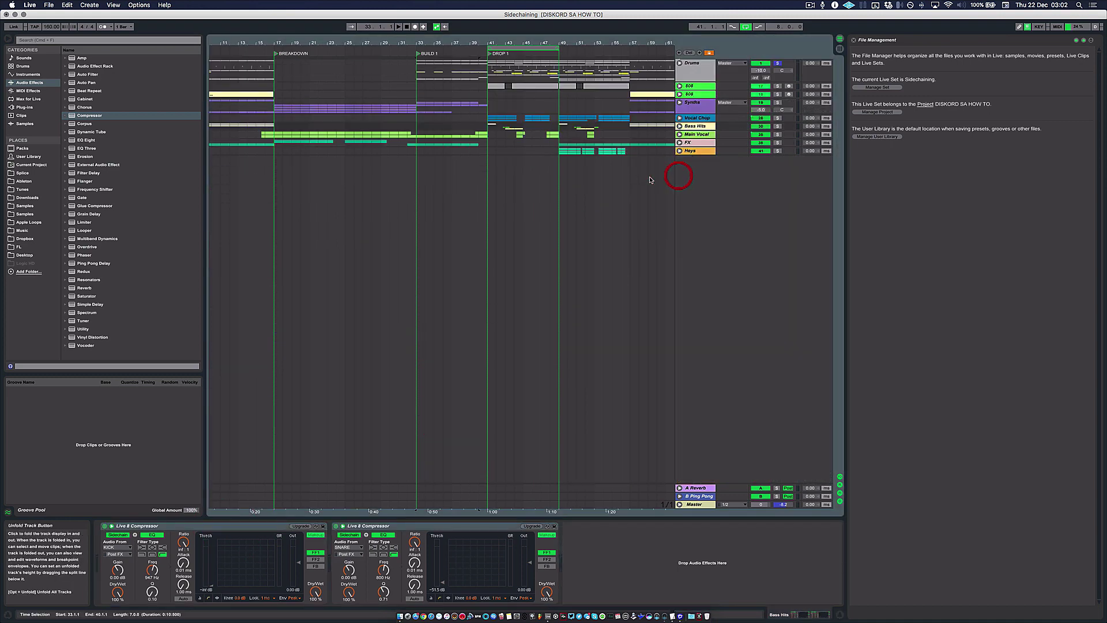
pyautogui.click(508, 150)
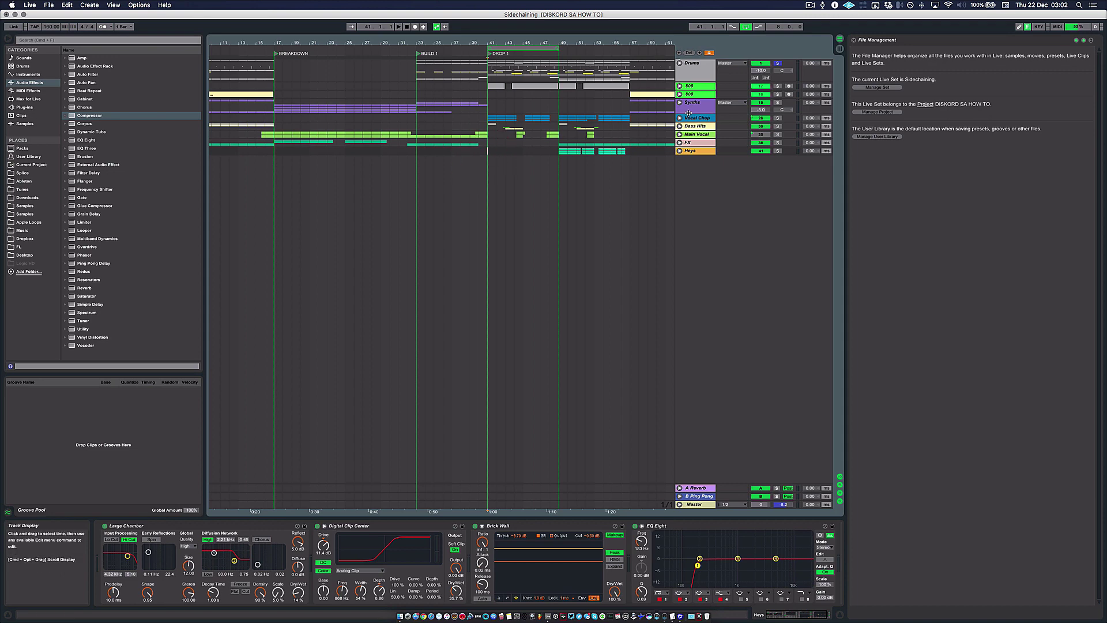
pyautogui.click(690, 103)
pyautogui.press('space')
pyautogui.click(777, 63)
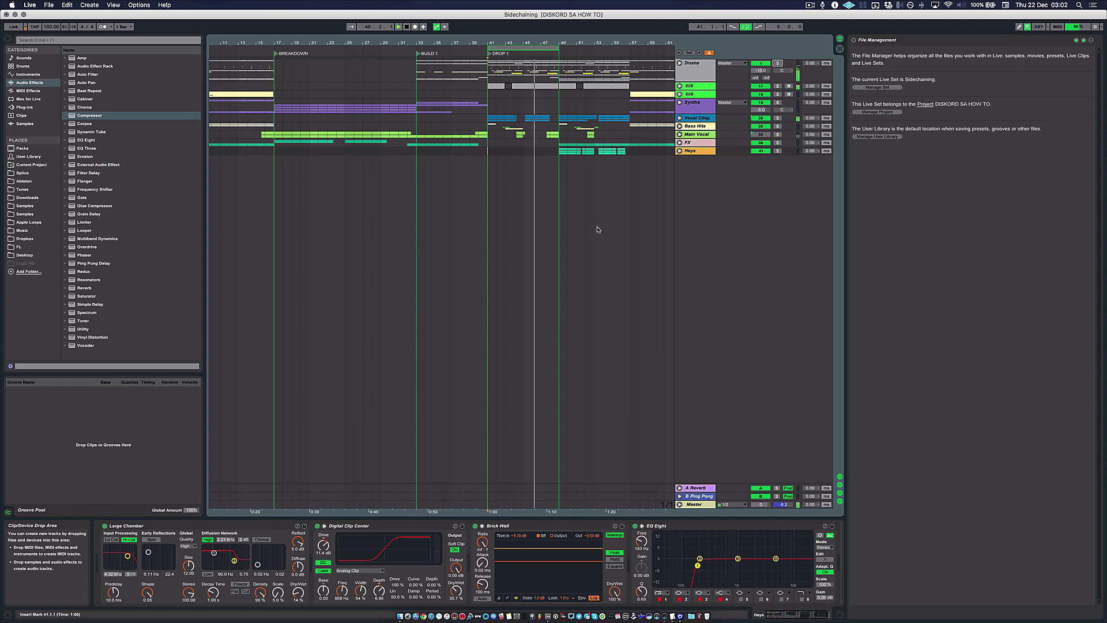
pyautogui.press('space')
pyautogui.click(488, 161)
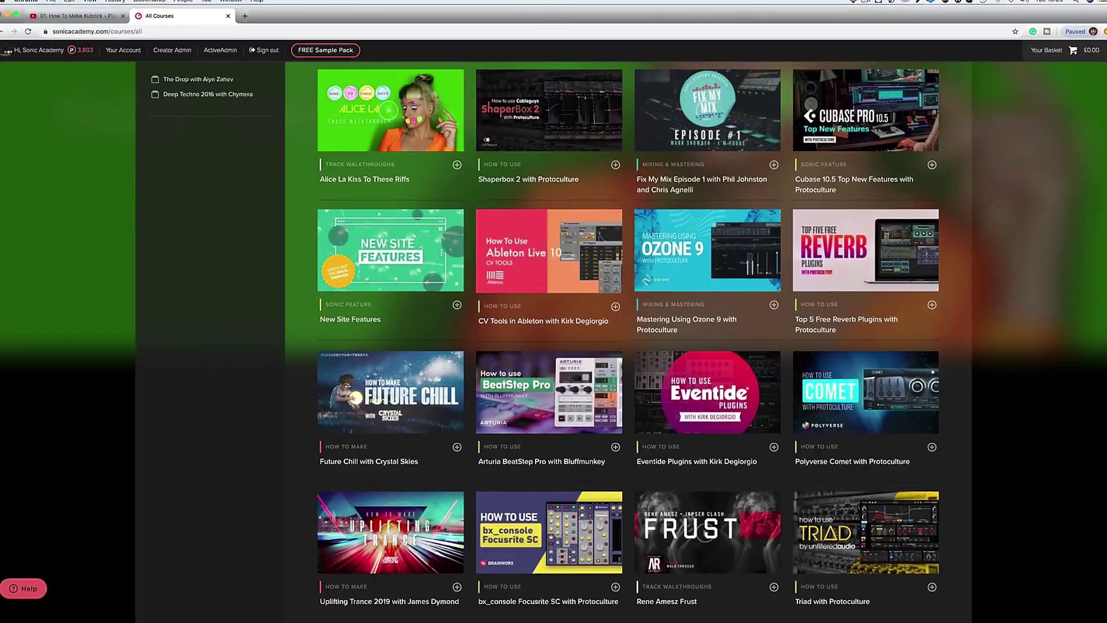
# - Scroll through the Sonic Academy sounds catalogue to the ANA 2 and Kick 2 preset packs
pyautogui.scroll(-15, 630, 346)
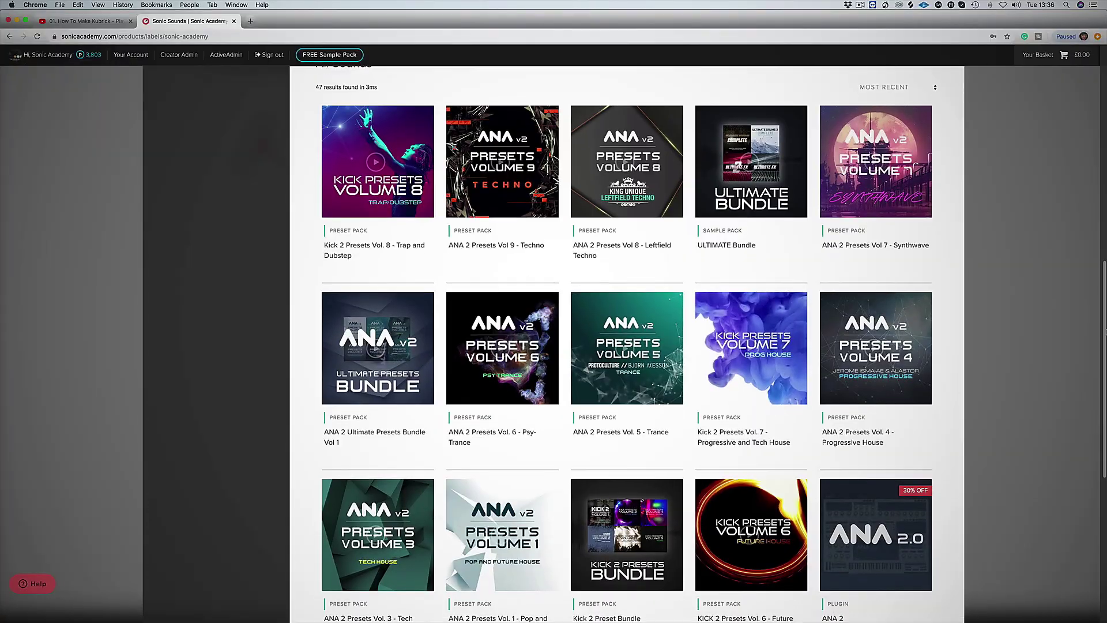
pyautogui.scroll(-3, 626, 346)
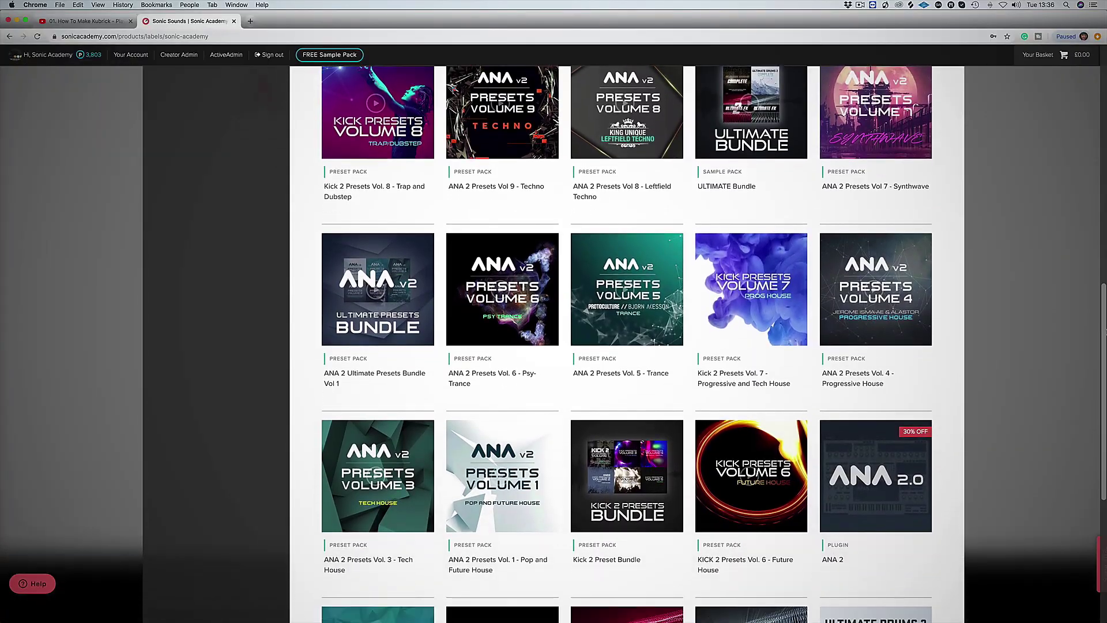